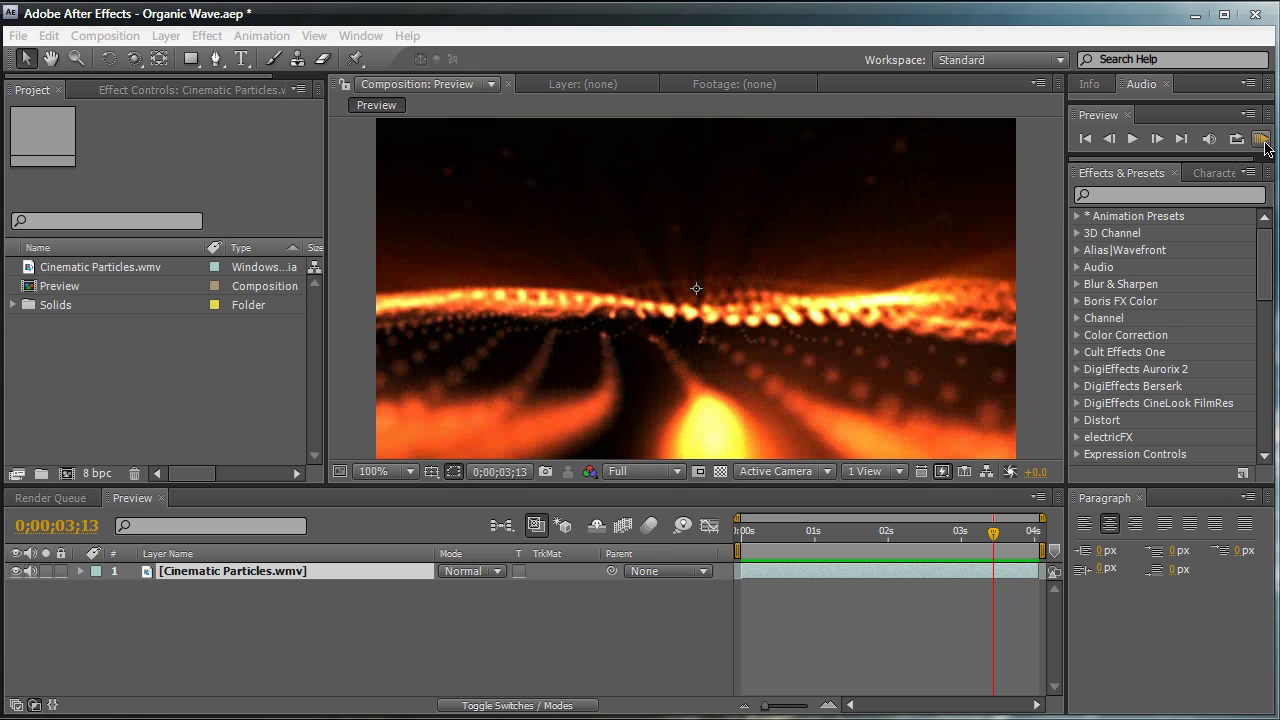
After previewing the example, create the Organic Wave composition at 640×360, 29.97 fps, 15 seconds
{"action": "left_click", "coordinate": [1263, 144]}
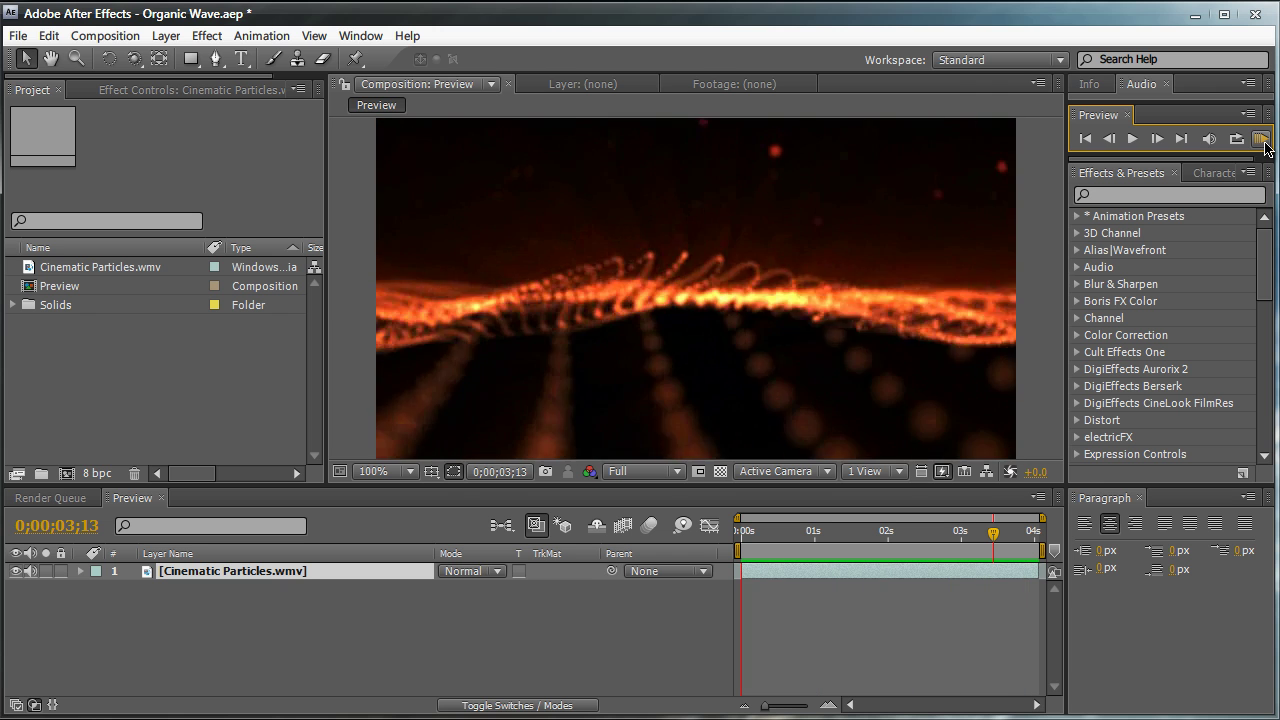
{"action": "left_click", "coordinate": [1263, 142]}
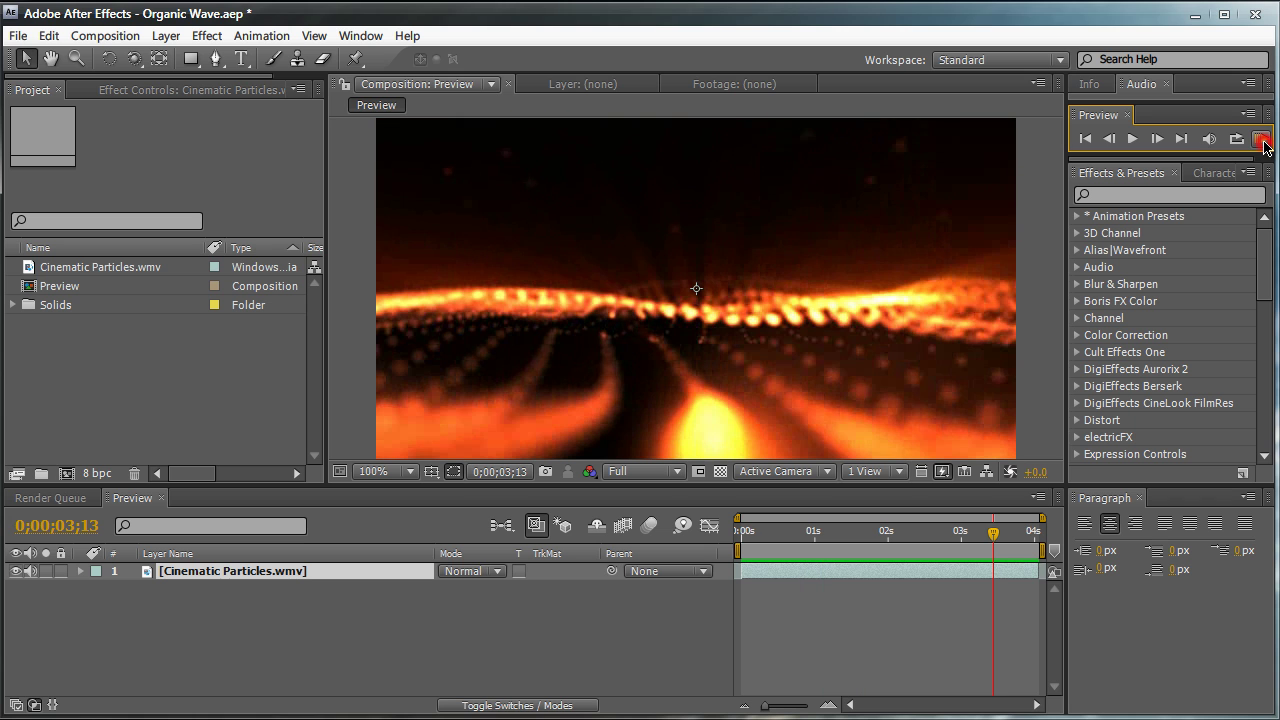
{"action": "left_click", "coordinate": [80, 37]}
{"action": "left_click", "coordinate": [85, 62]}
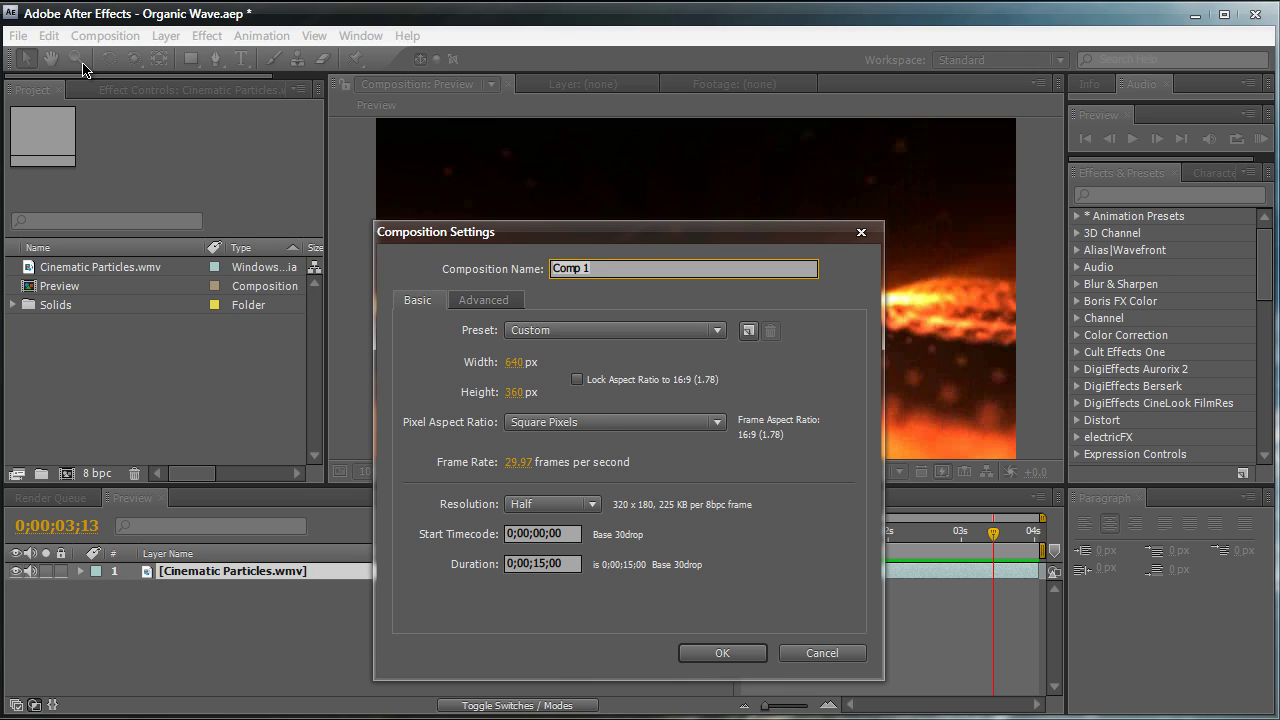
{"action": "type", "text": "Organic Wave"}
{"action": "key", "text": "Return"}
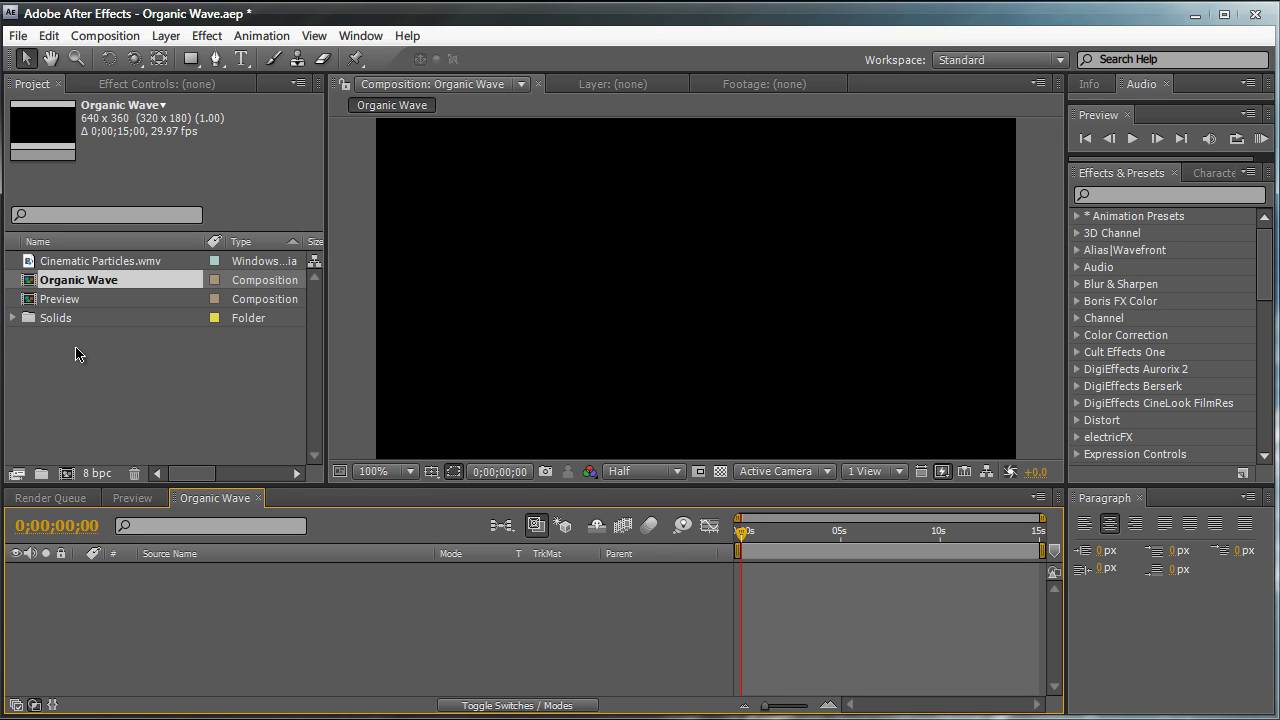
Add a comp-sized solid layer named Form
{"action": "key", "text": "ctrl+y"}
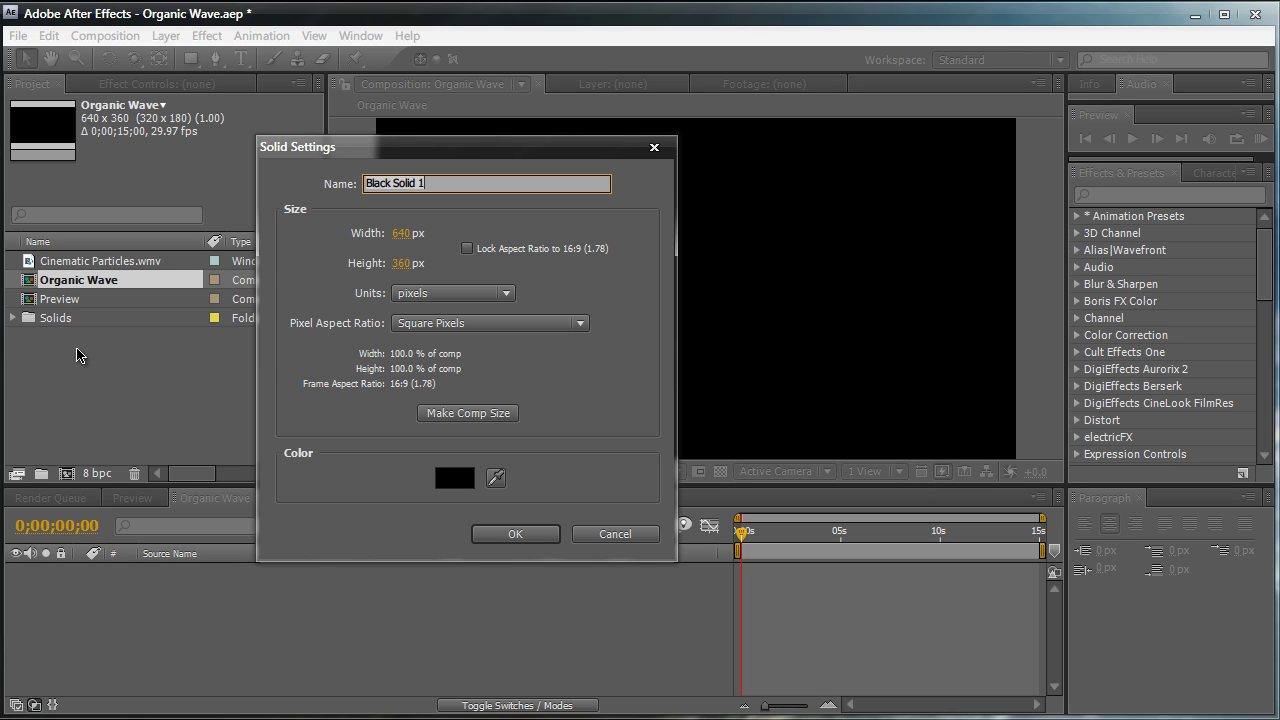
{"action": "type", "text": "Form"}
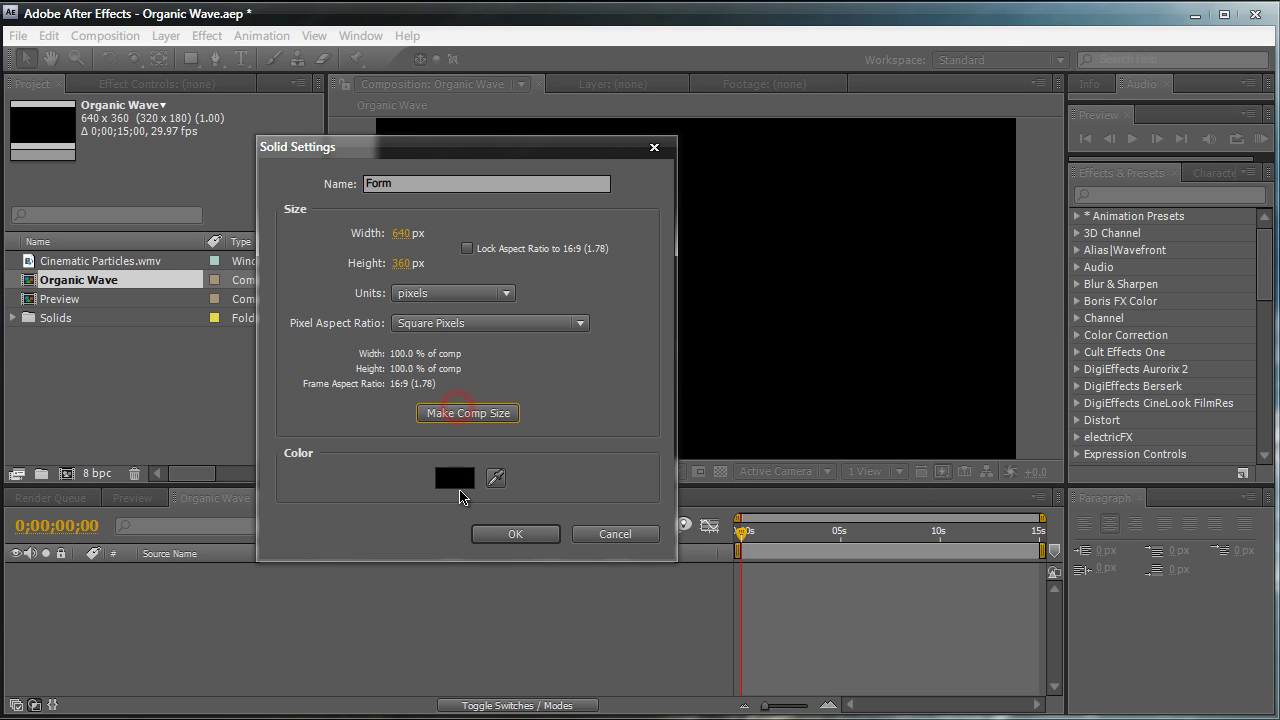
{"action": "left_click", "coordinate": [484, 530]}
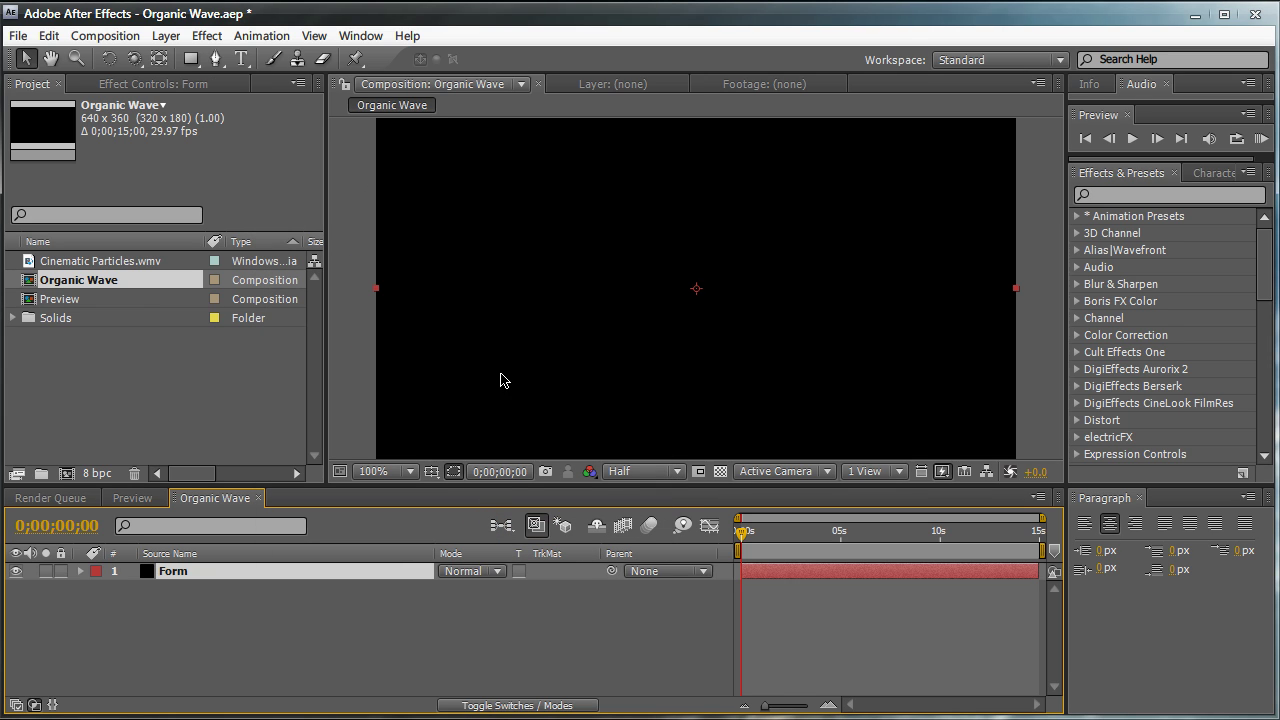
Find Trapcode Form in Effects & Presets and apply it to the Form solid
{"action": "left_click", "coordinate": [1157, 196]}
{"action": "type", "text": "form"}
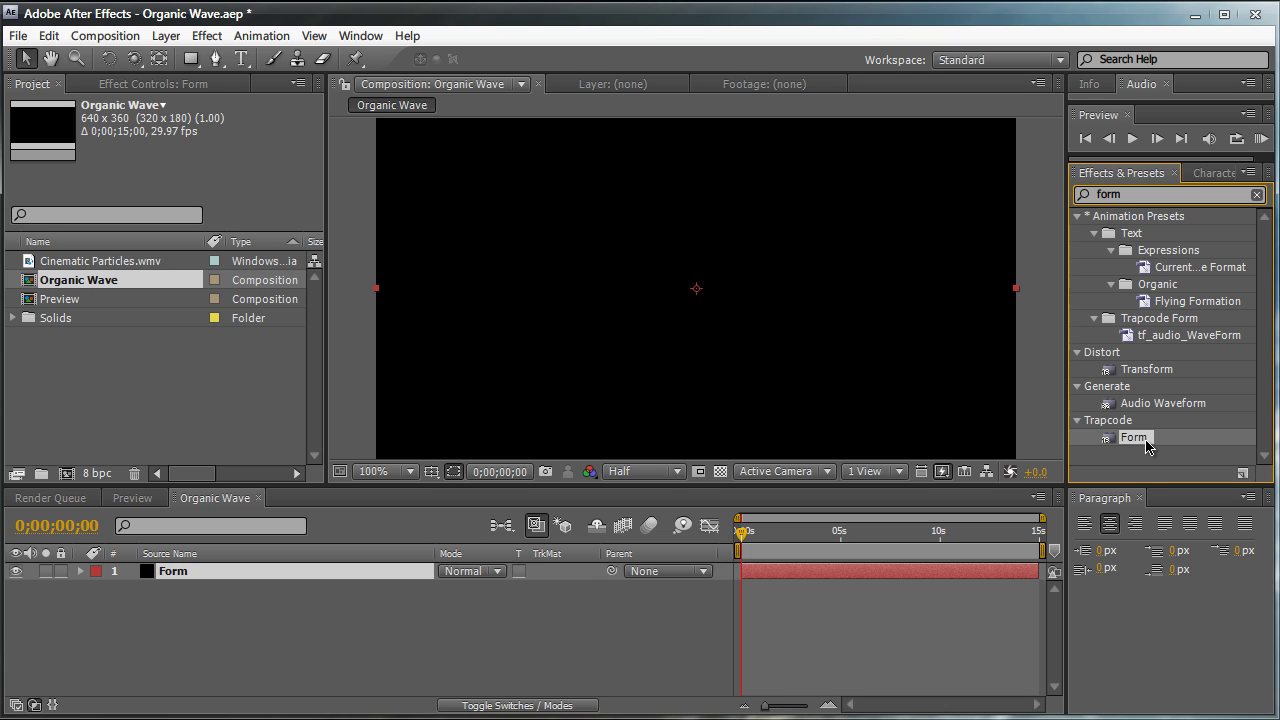
{"action": "left_click_drag", "start_coordinate": [1134, 437], "coordinate": [930, 443]}
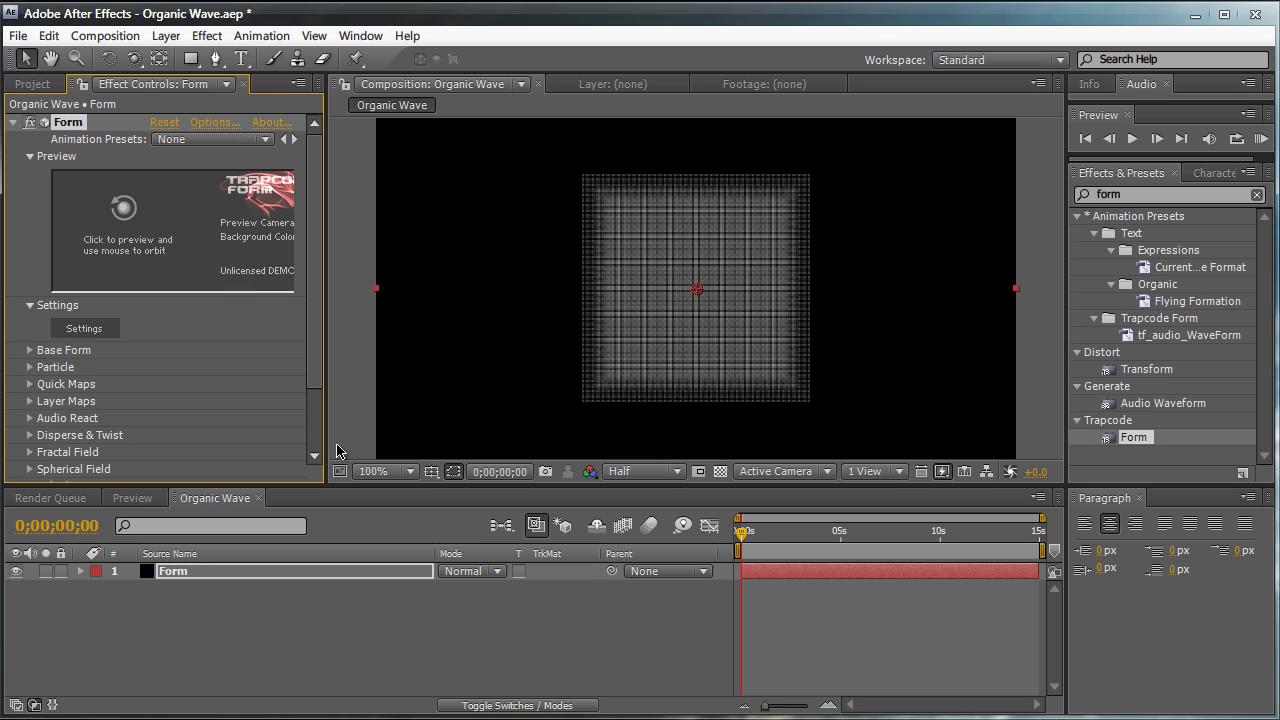
Add a camera layer named Camera using the 24mm lens preset
{"action": "left_click", "coordinate": [166, 36]}
{"action": "mouse_move", "coordinate": [352, 72]}
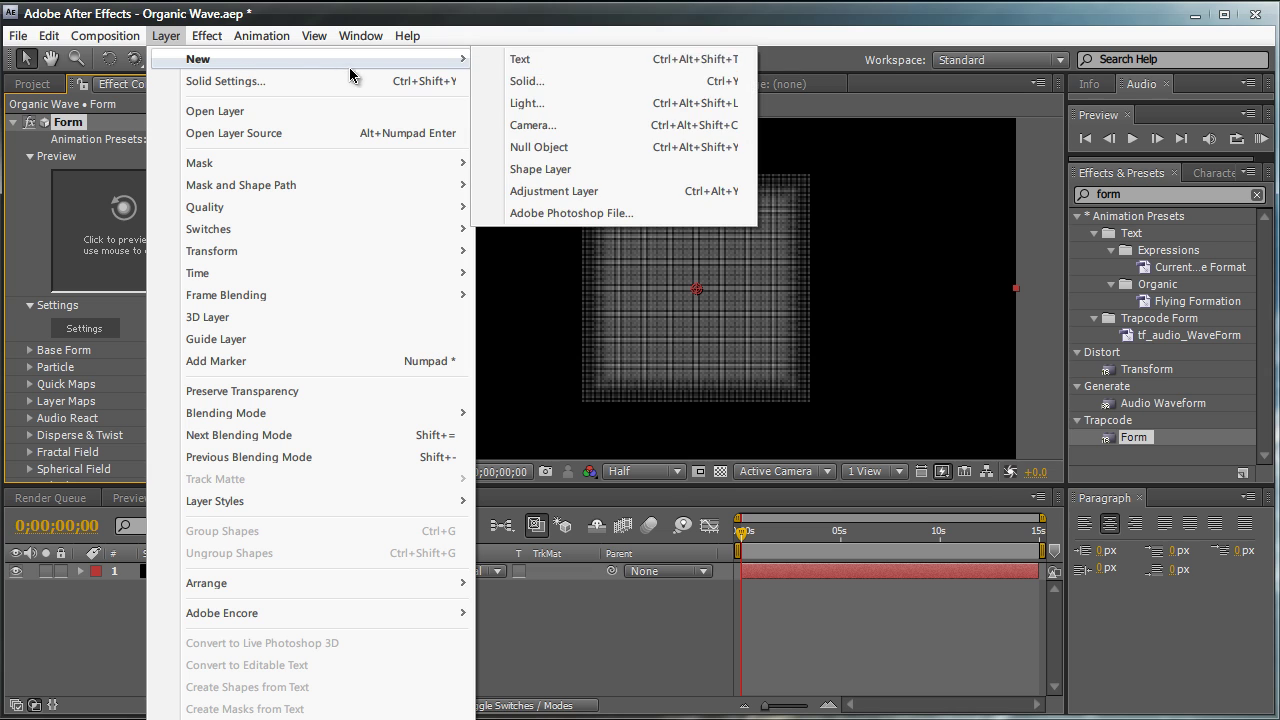
{"action": "left_click", "coordinate": [531, 127]}
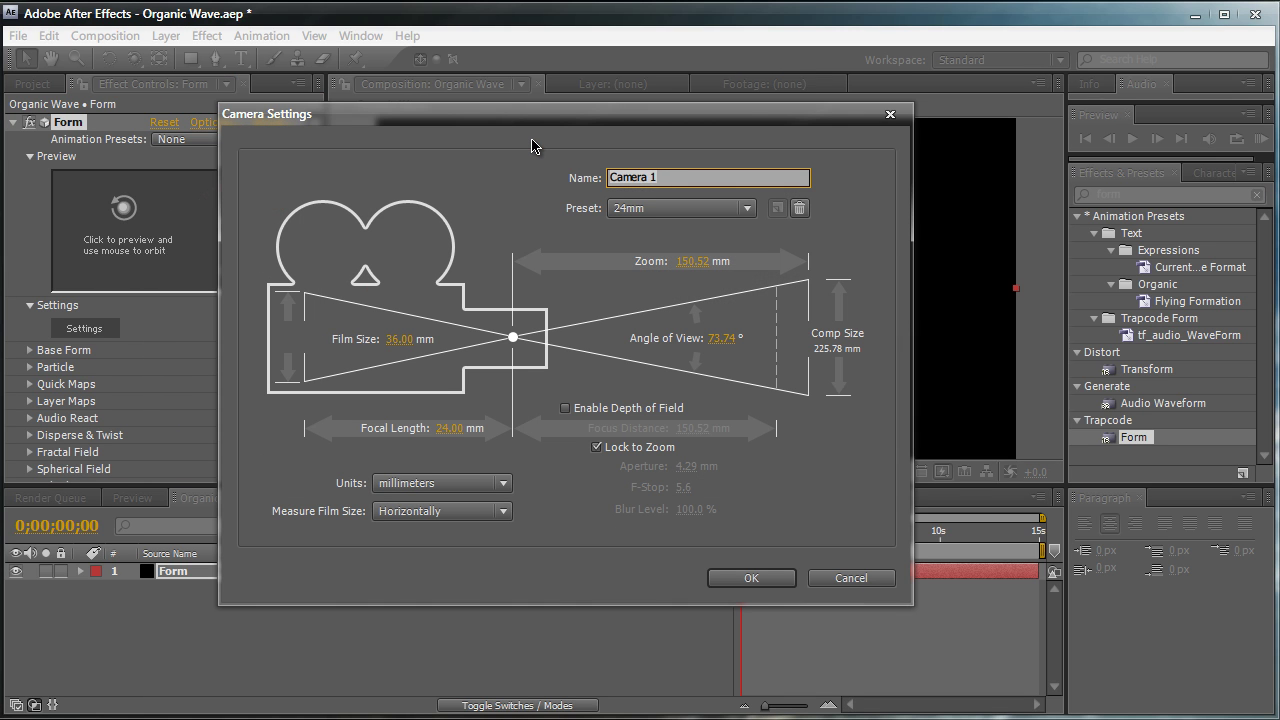
{"action": "type", "text": "Camera"}
{"action": "left_click", "coordinate": [630, 208]}
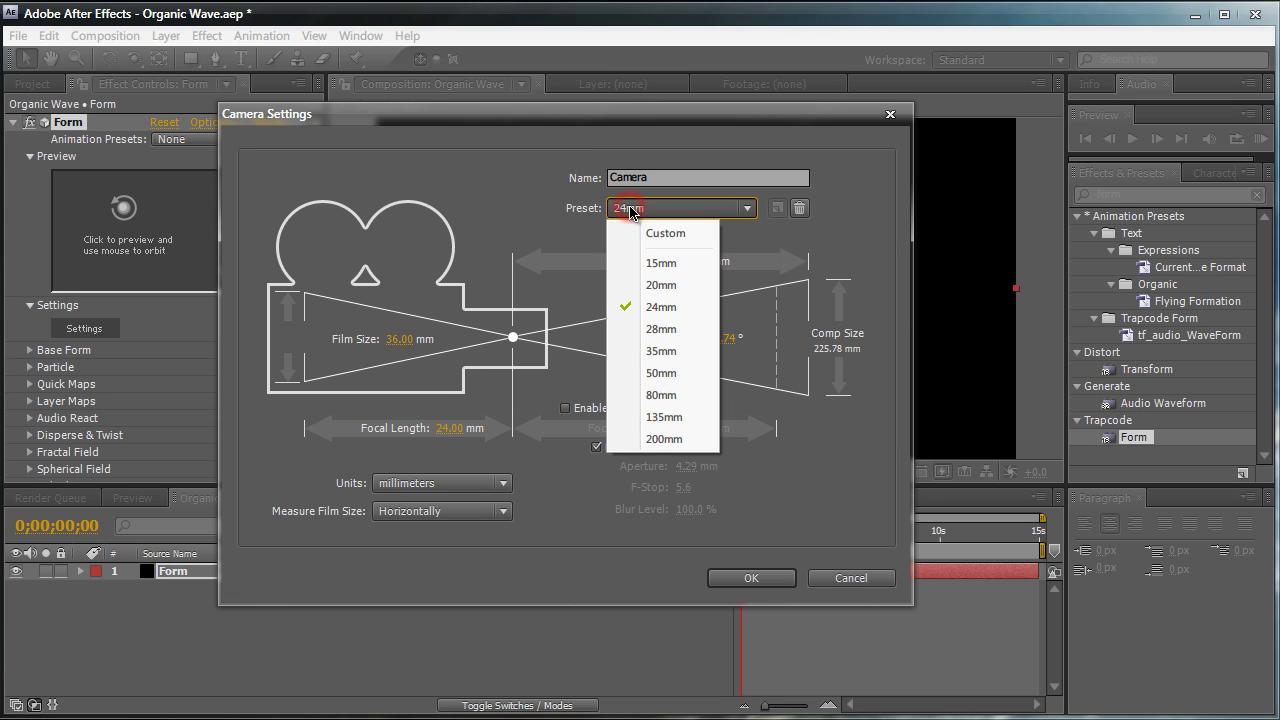
{"action": "left_click", "coordinate": [636, 306]}
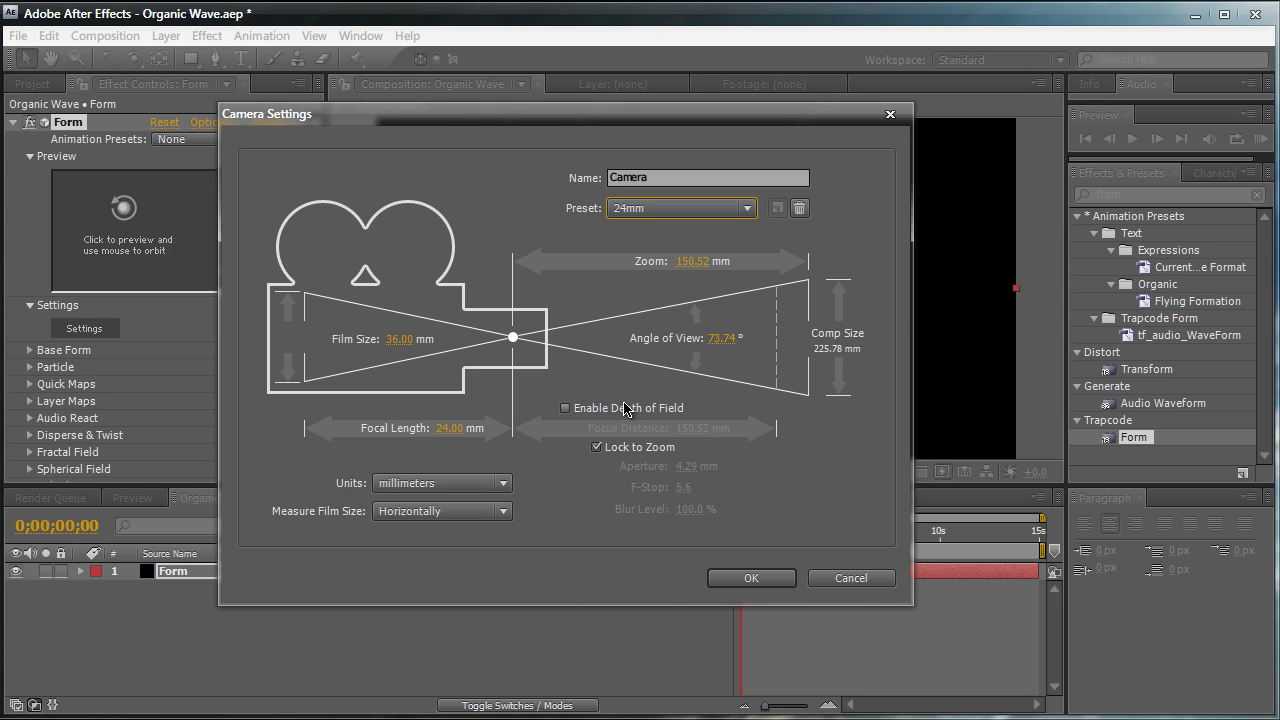
{"action": "left_click", "coordinate": [789, 580]}
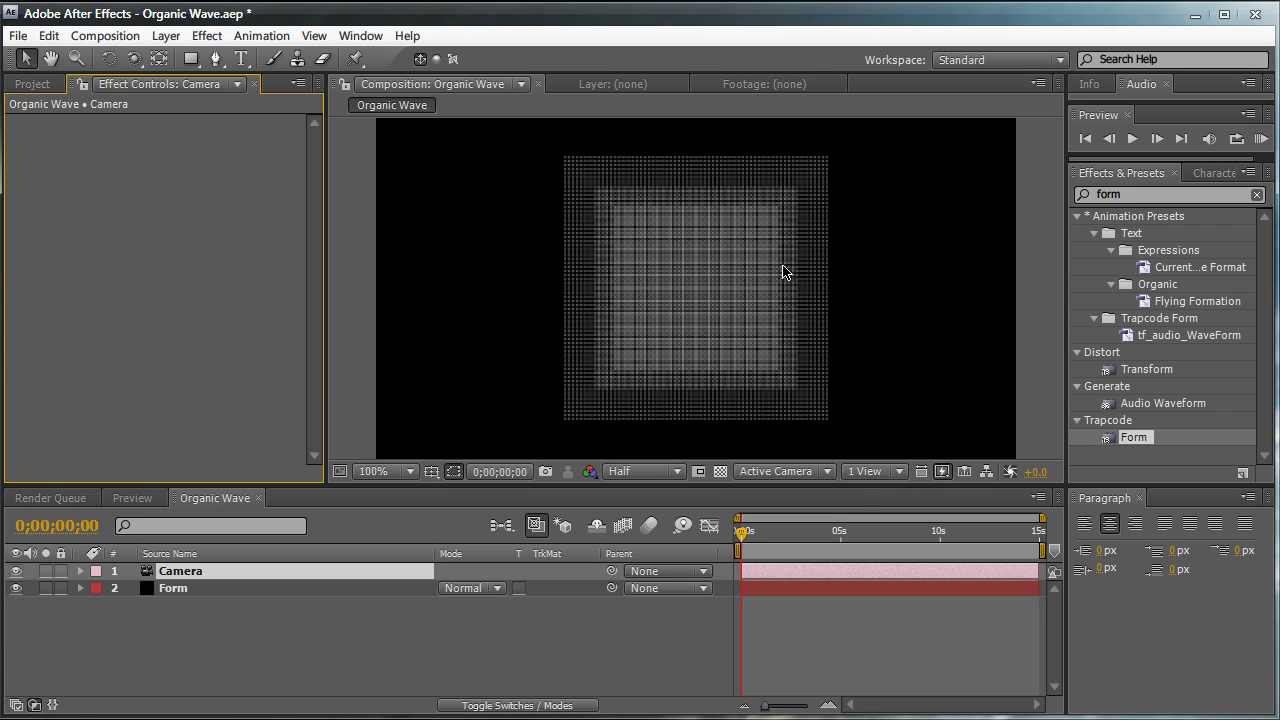
Orbit the camera to view the grid in perspective, then undo the orbit
{"action": "key", "text": "c"}
{"action": "left_click_drag", "start_coordinate": [777, 266], "coordinate": [535, 258]}
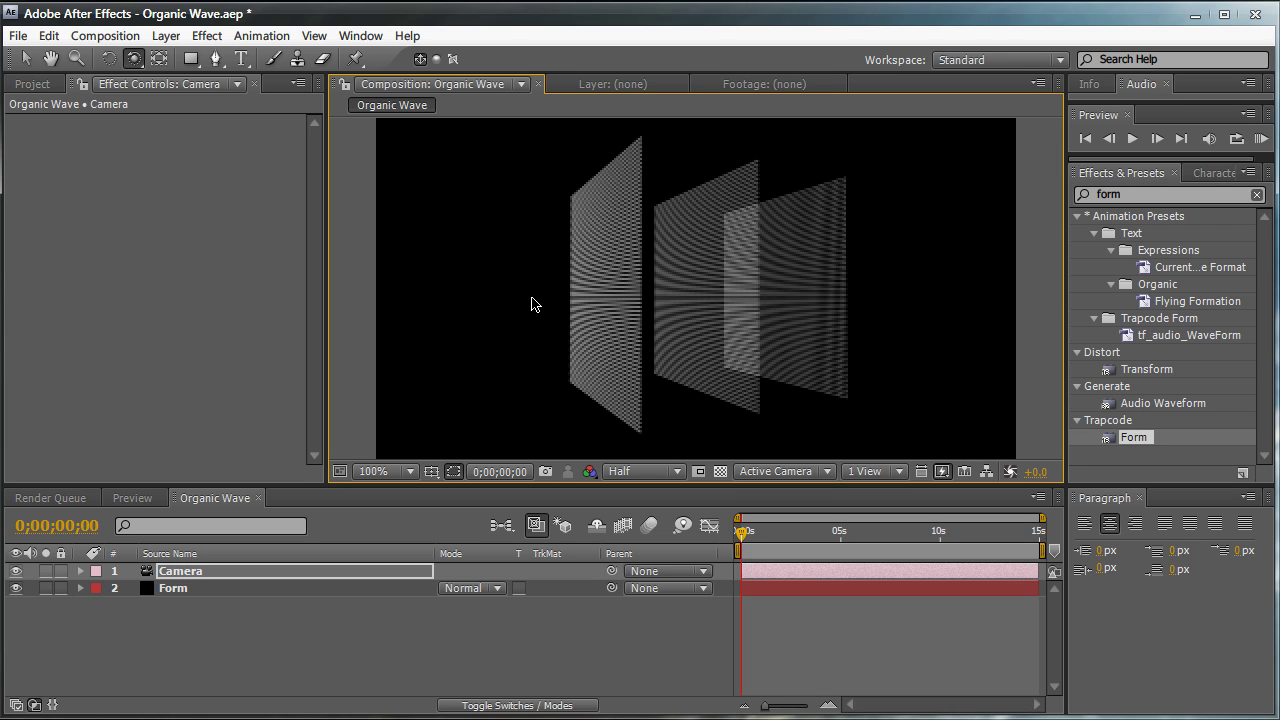
{"action": "key", "text": "ctrl+z"}
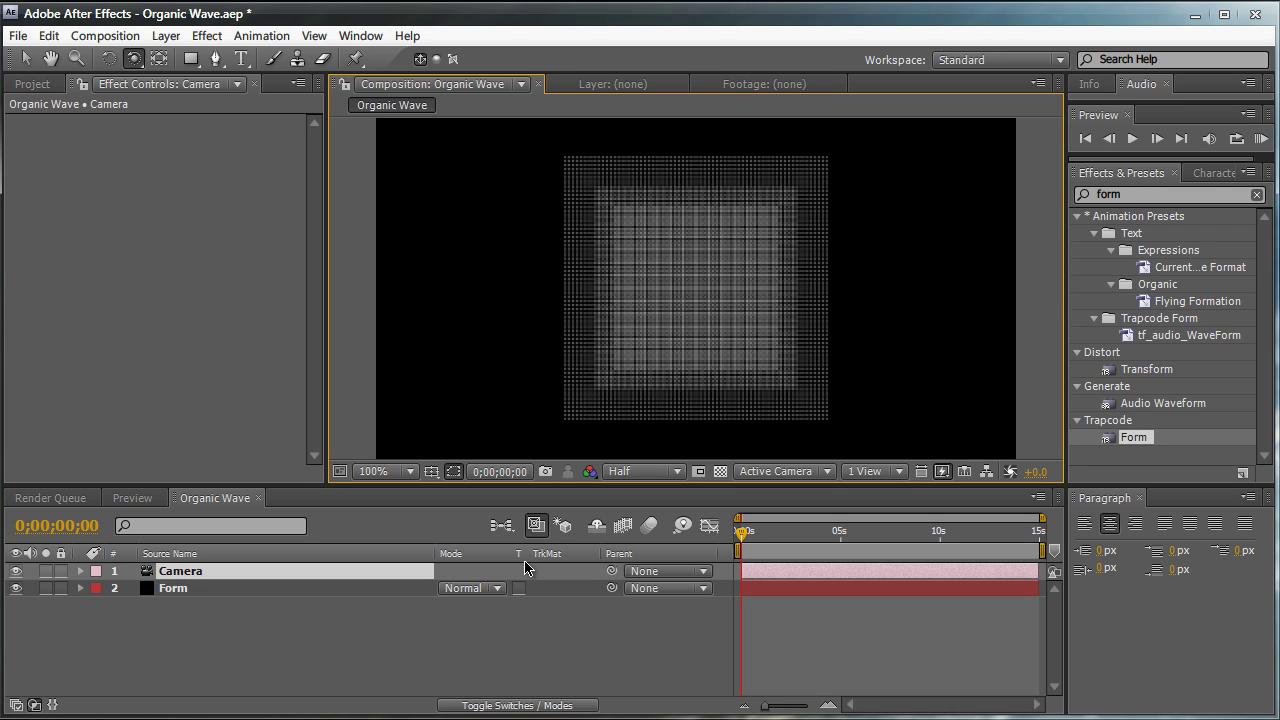
In Form's Base Form settings, set X Rotation to 90°
{"action": "left_click", "coordinate": [347, 591]}
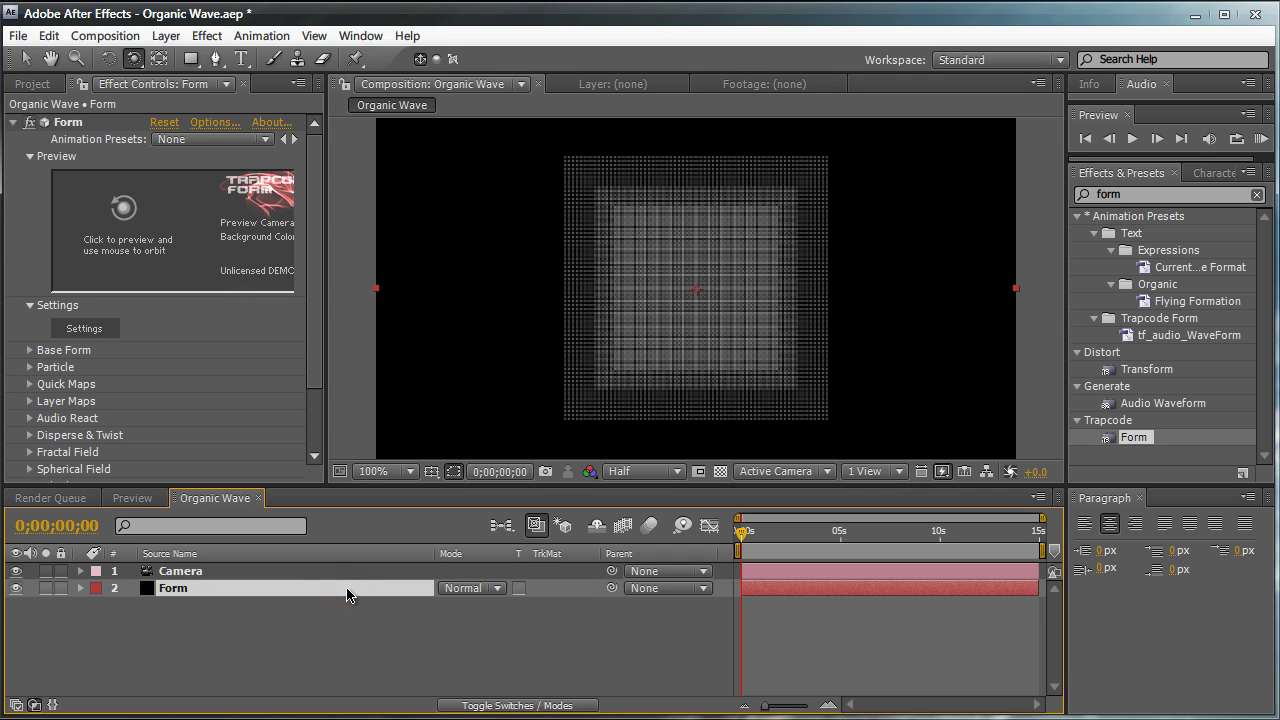
{"action": "key", "text": "v"}
{"action": "left_click_drag", "start_coordinate": [335, 315], "coordinate": [376, 315]}
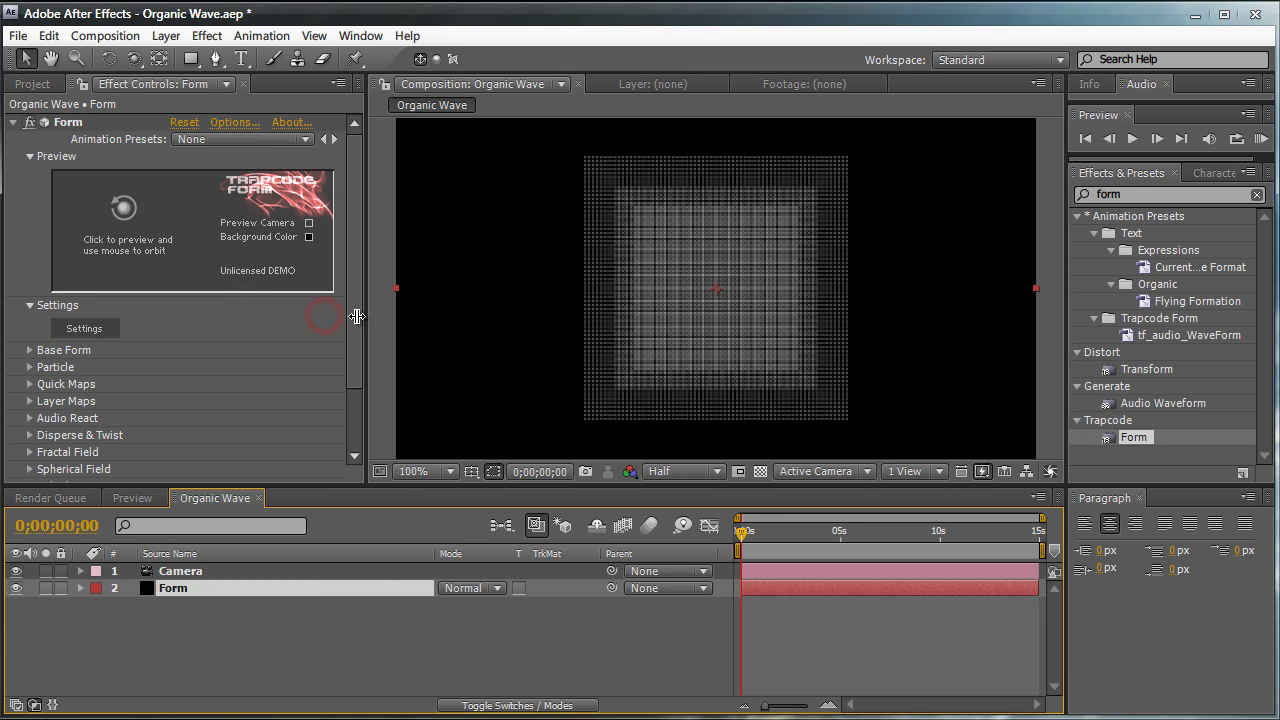
{"action": "left_click_drag", "start_coordinate": [354, 250], "coordinate": [354, 294]}
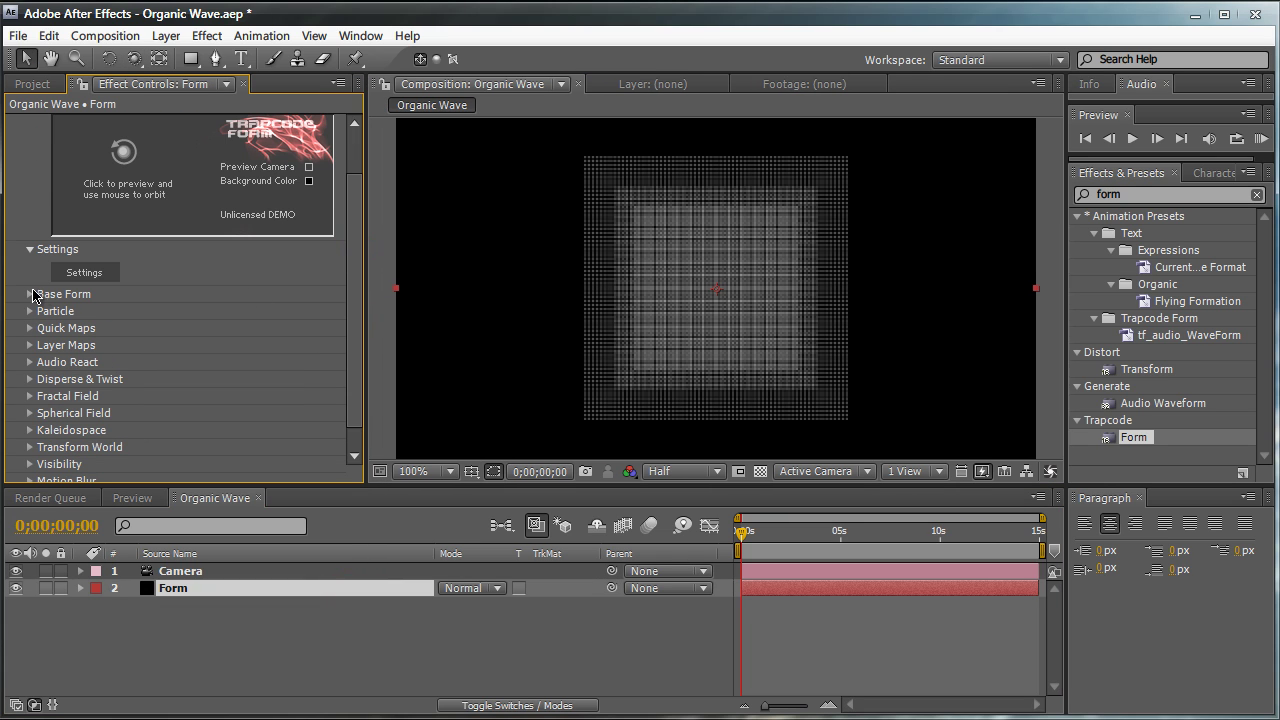
{"action": "left_click", "coordinate": [30, 294]}
{"action": "scroll", "coordinate": [34, 294], "scroll_direction": "down", "scroll_amount": 3}
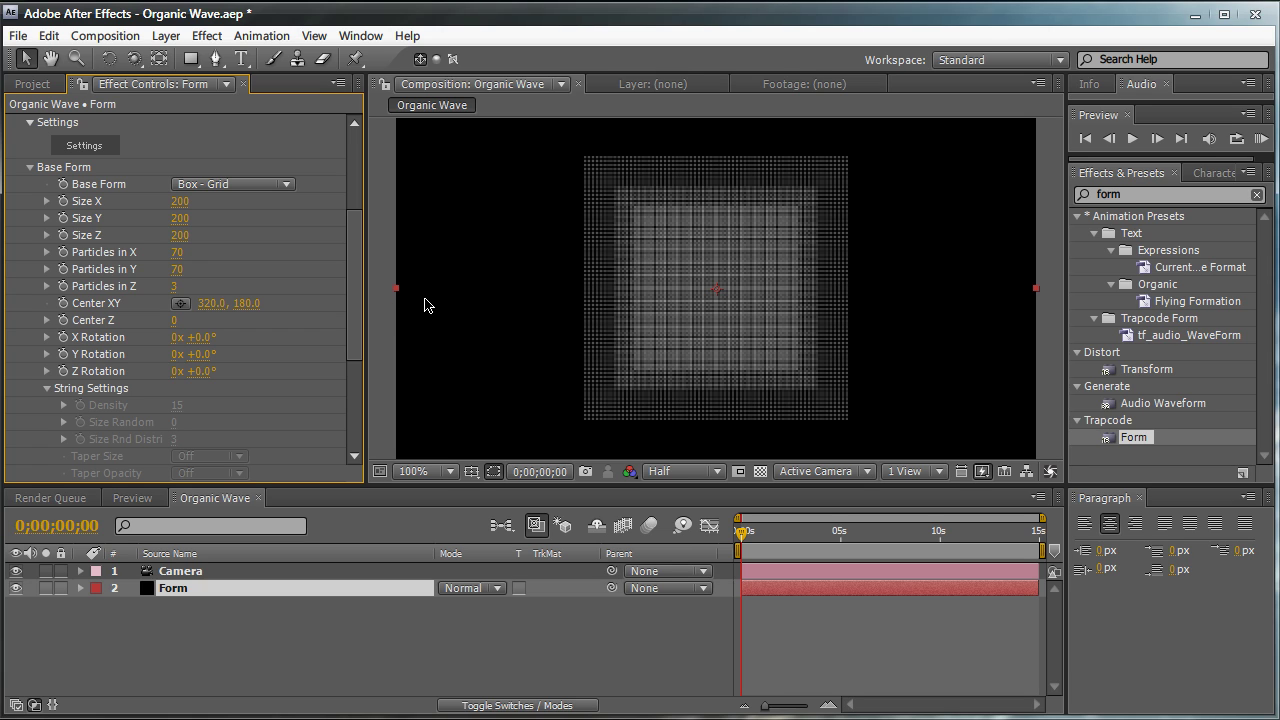
{"action": "left_click", "coordinate": [201, 336]}
{"action": "type", "text": "90"}
{"action": "key", "text": "Return"}
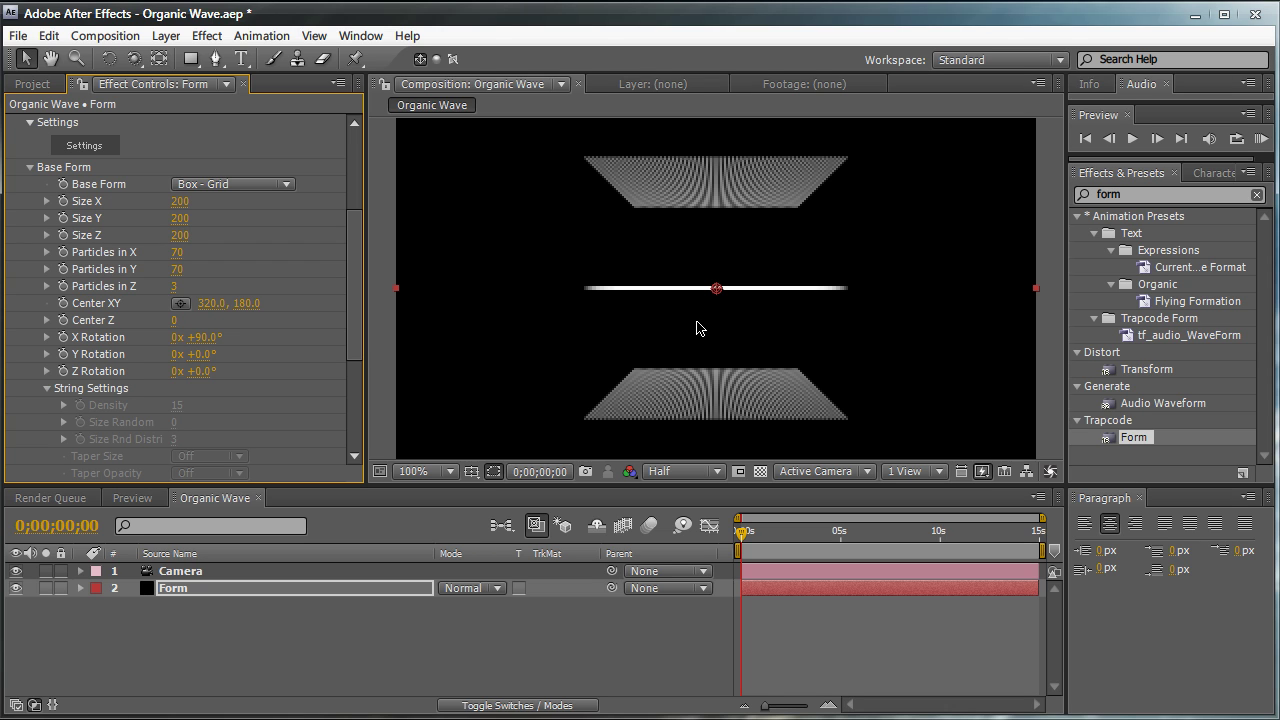
Set Particles in Z to 1 and tilt the camera down onto the flat grid
{"action": "key", "text": "c"}
{"action": "left_click_drag", "start_coordinate": [691, 298], "coordinate": [466, 291]}
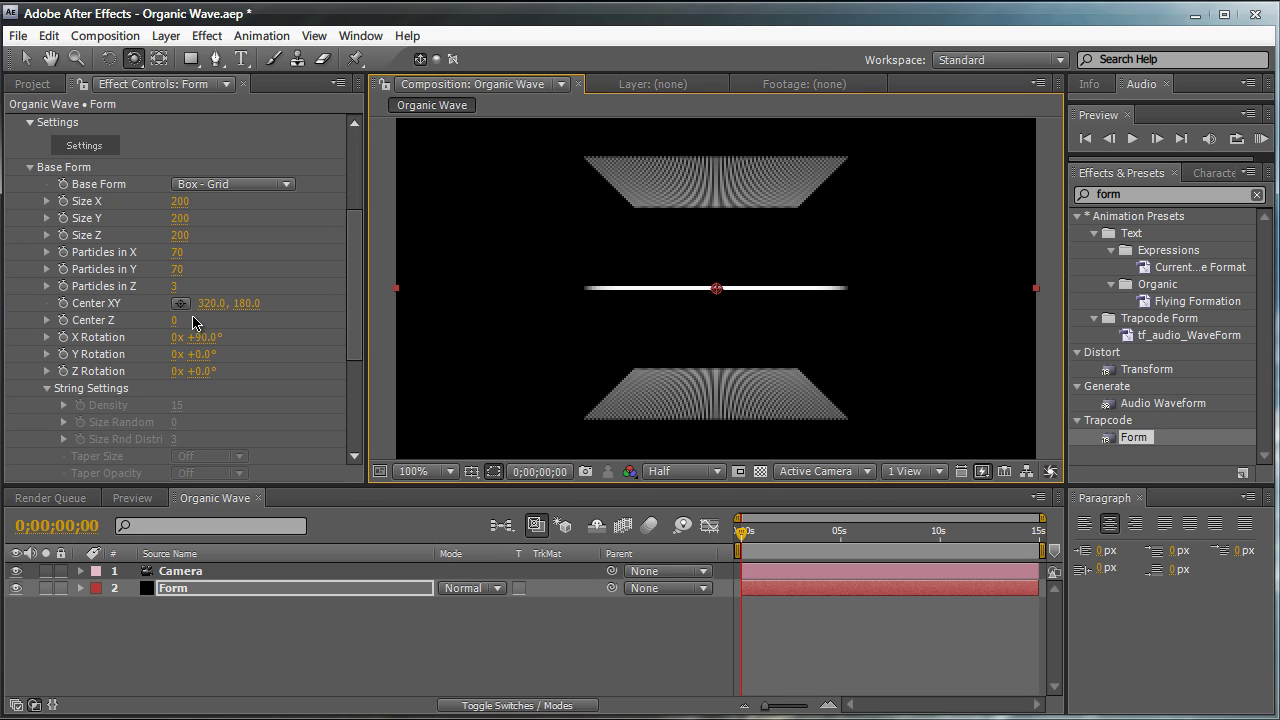
{"action": "left_click", "coordinate": [176, 287]}
{"action": "type", "text": "1"}
{"action": "key", "text": "Return"}
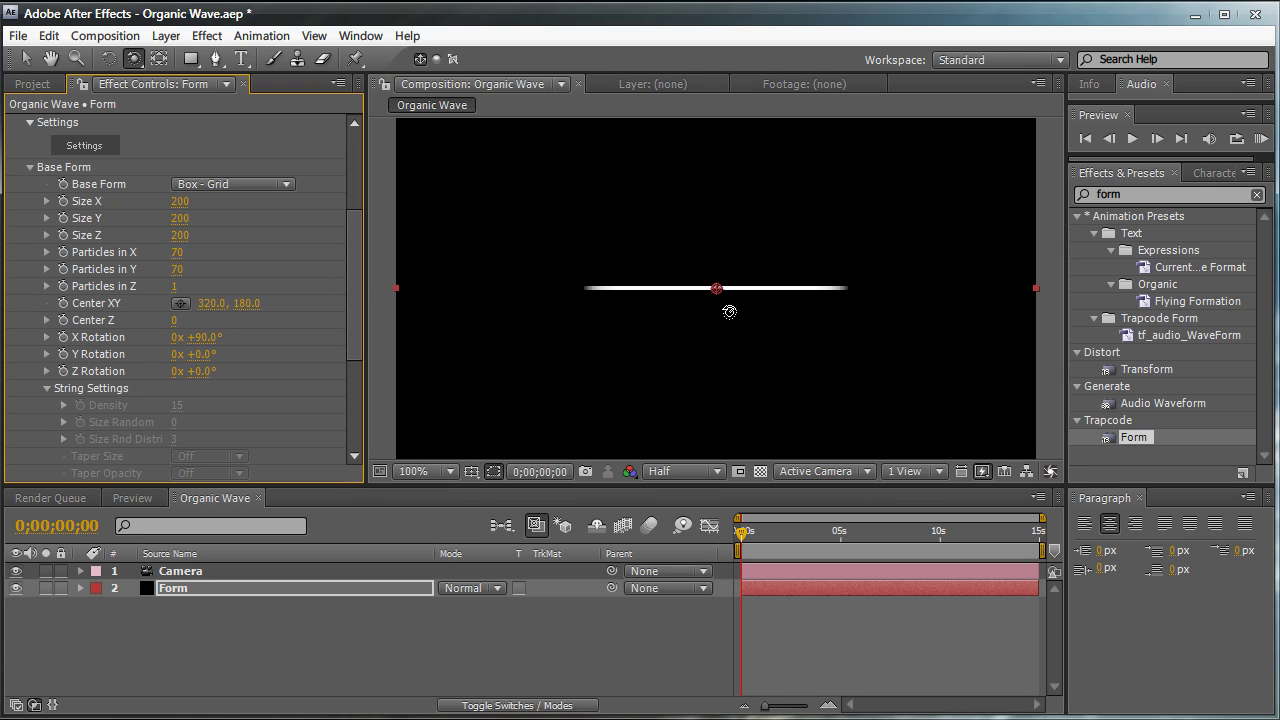
{"action": "left_click_drag", "start_coordinate": [726, 292], "coordinate": [724, 347]}
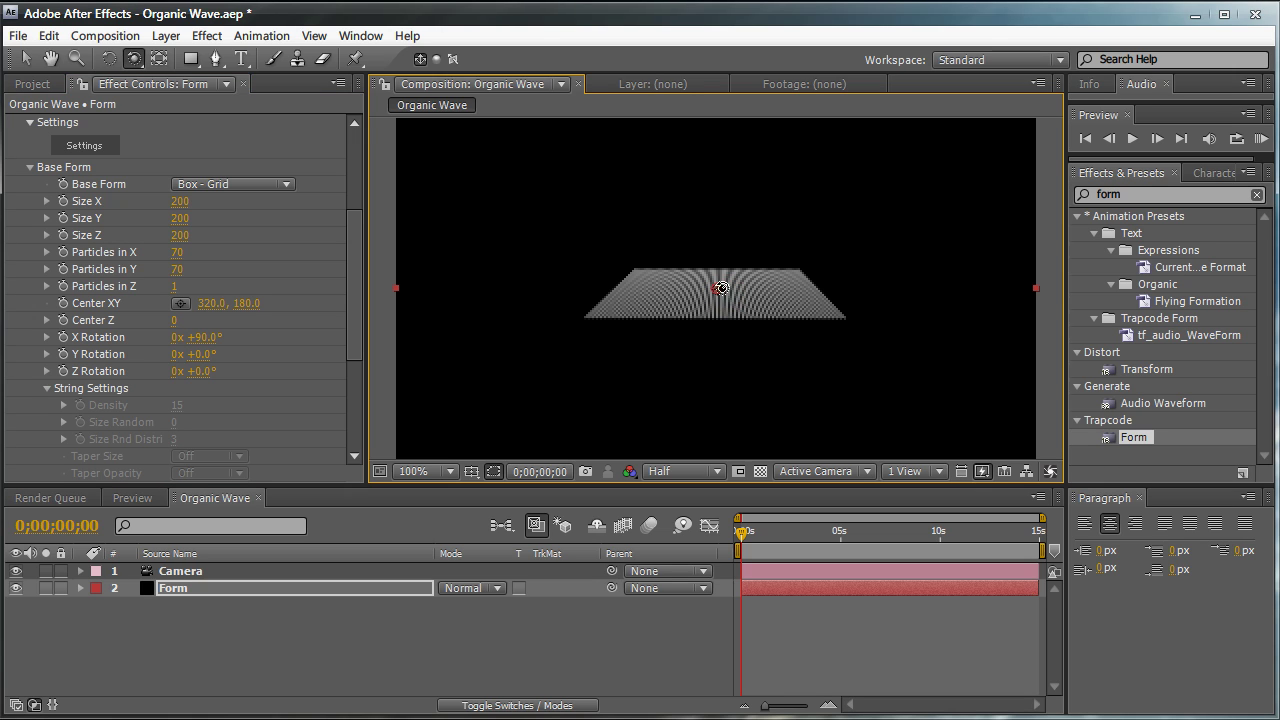
Scale the grid to 880×900 with 158×142 particles and lower the camera toward the horizon
{"action": "key", "text": "v"}
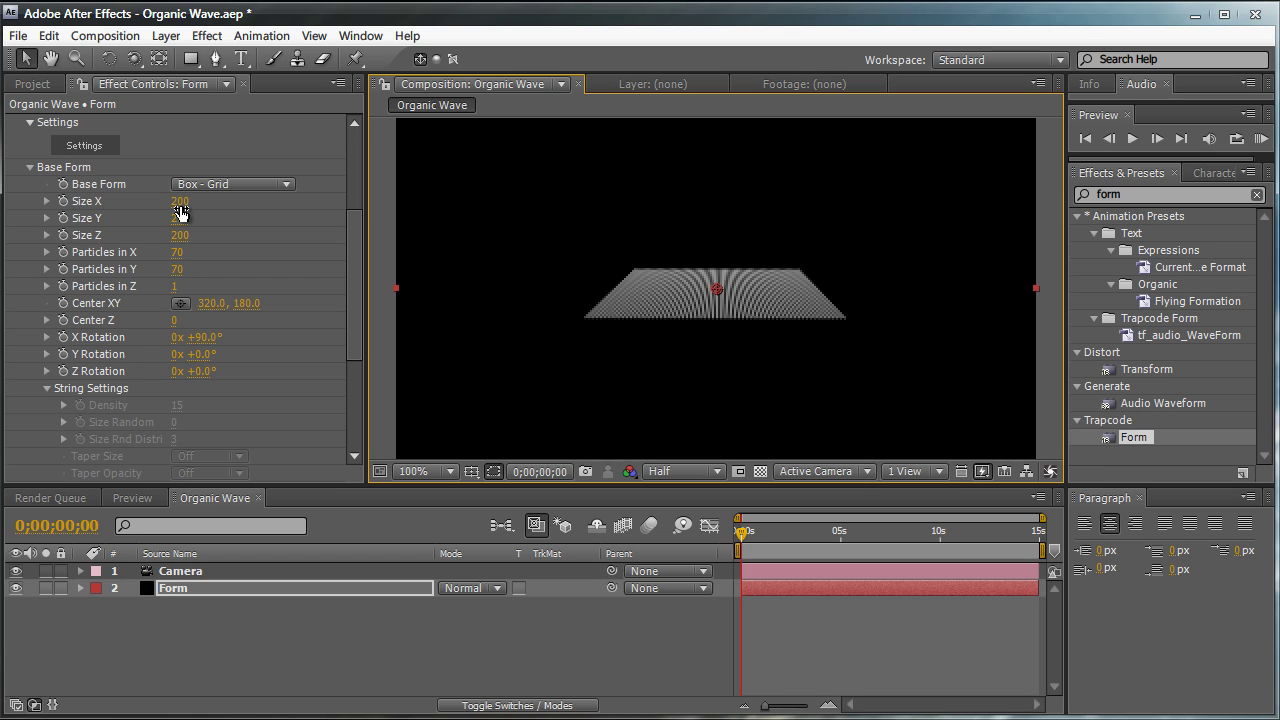
{"action": "left_click_drag", "start_coordinate": [181, 210], "coordinate": [240, 218]}
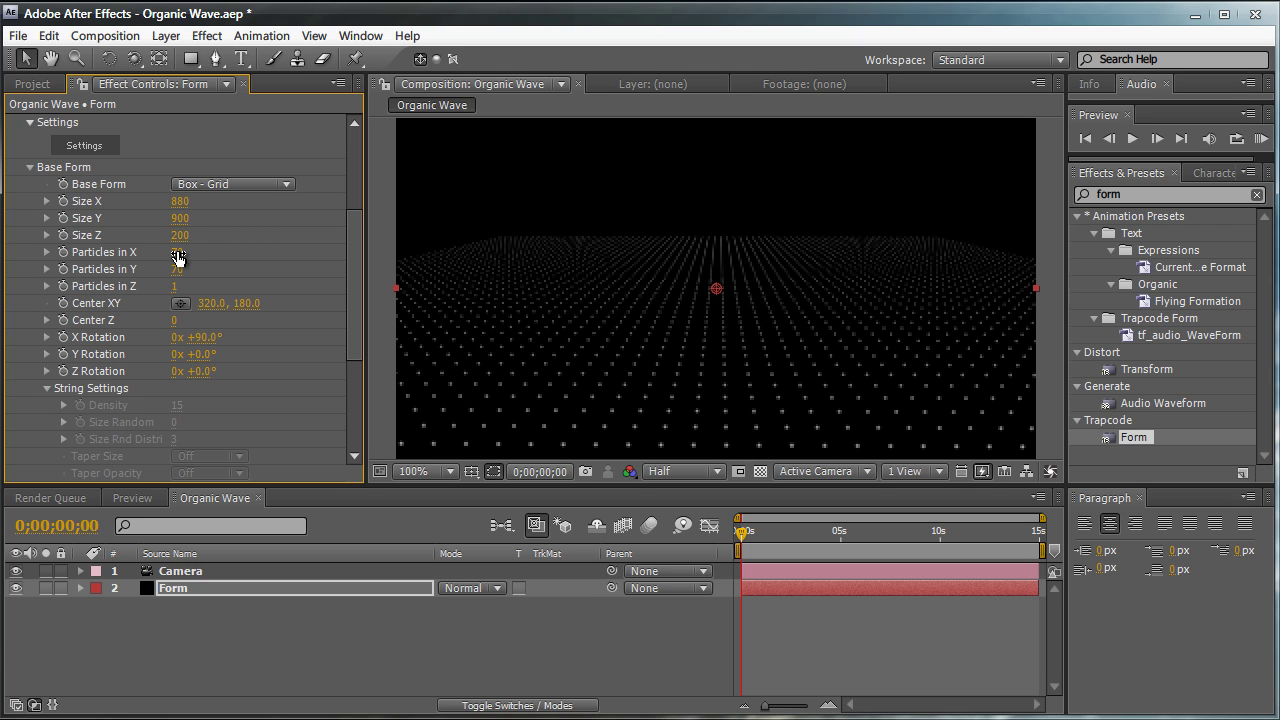
{"action": "left_click_drag", "start_coordinate": [178, 258], "coordinate": [248, 273]}
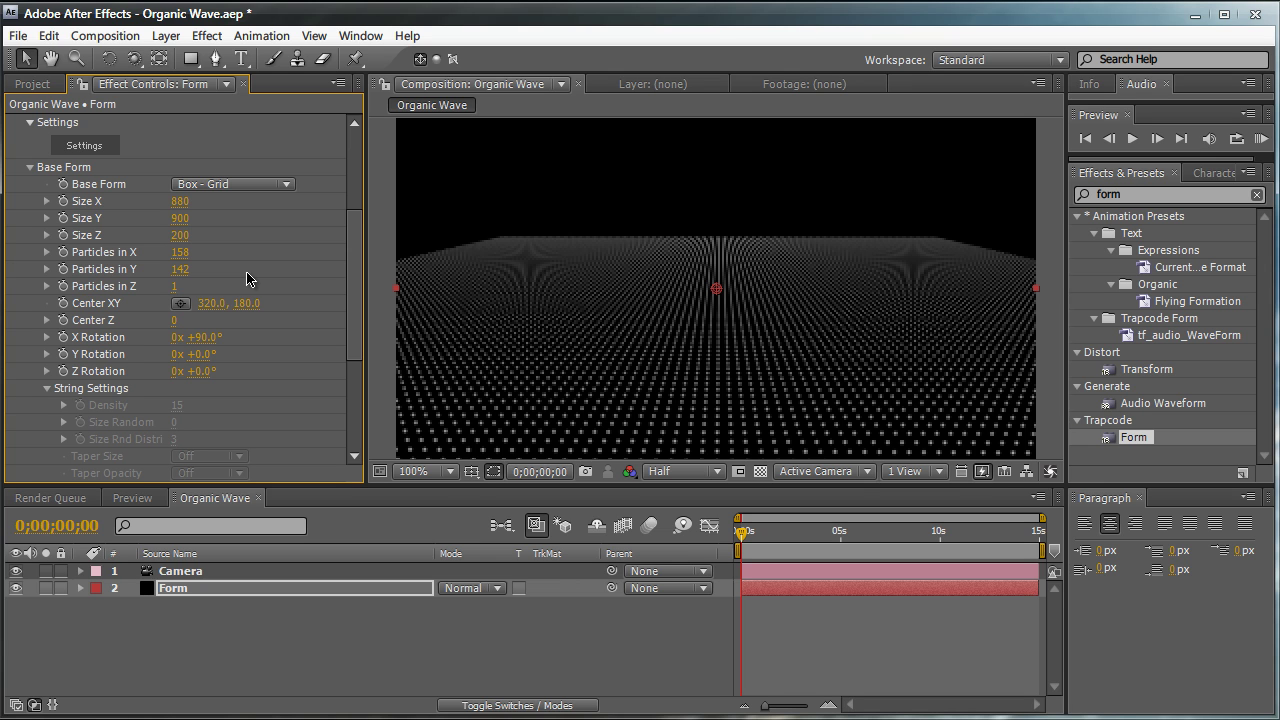
{"action": "key", "text": "c"}
{"action": "left_click_drag", "start_coordinate": [636, 320], "coordinate": [635, 266]}
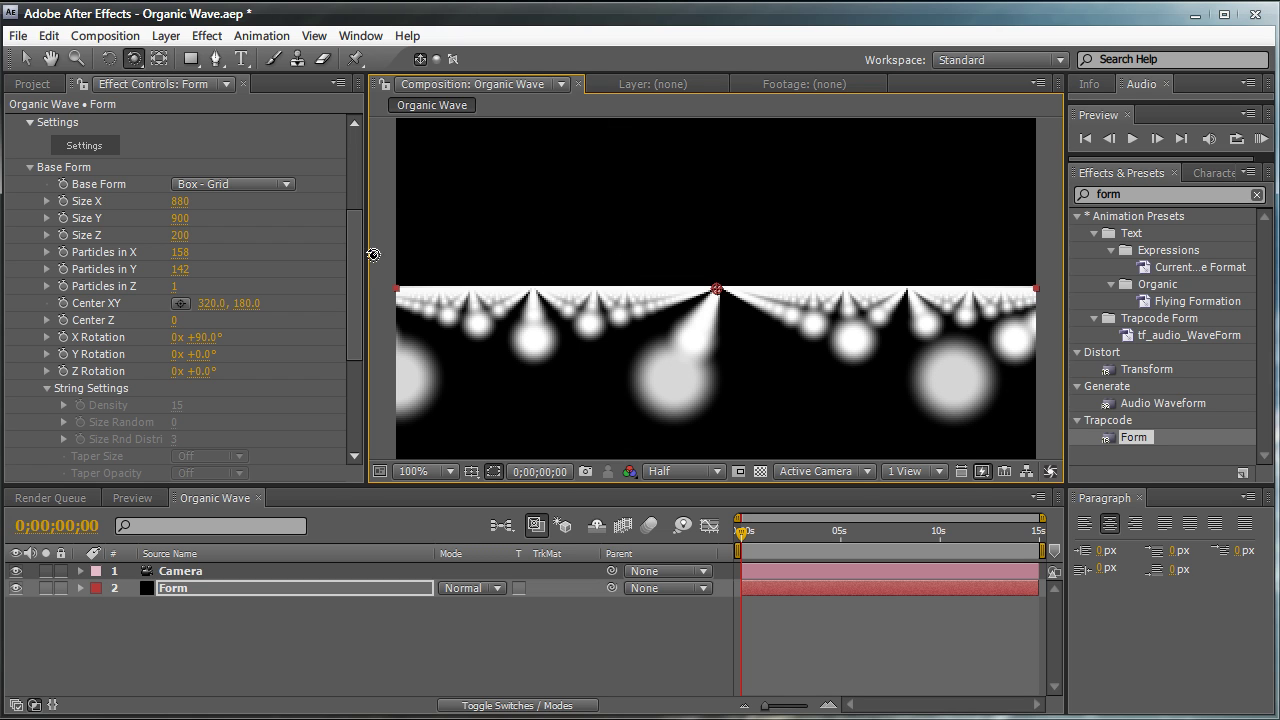
In Form's Particle settings, set Sphere Feather to 10
{"action": "left_click_drag", "start_coordinate": [360, 258], "coordinate": [360, 343]}
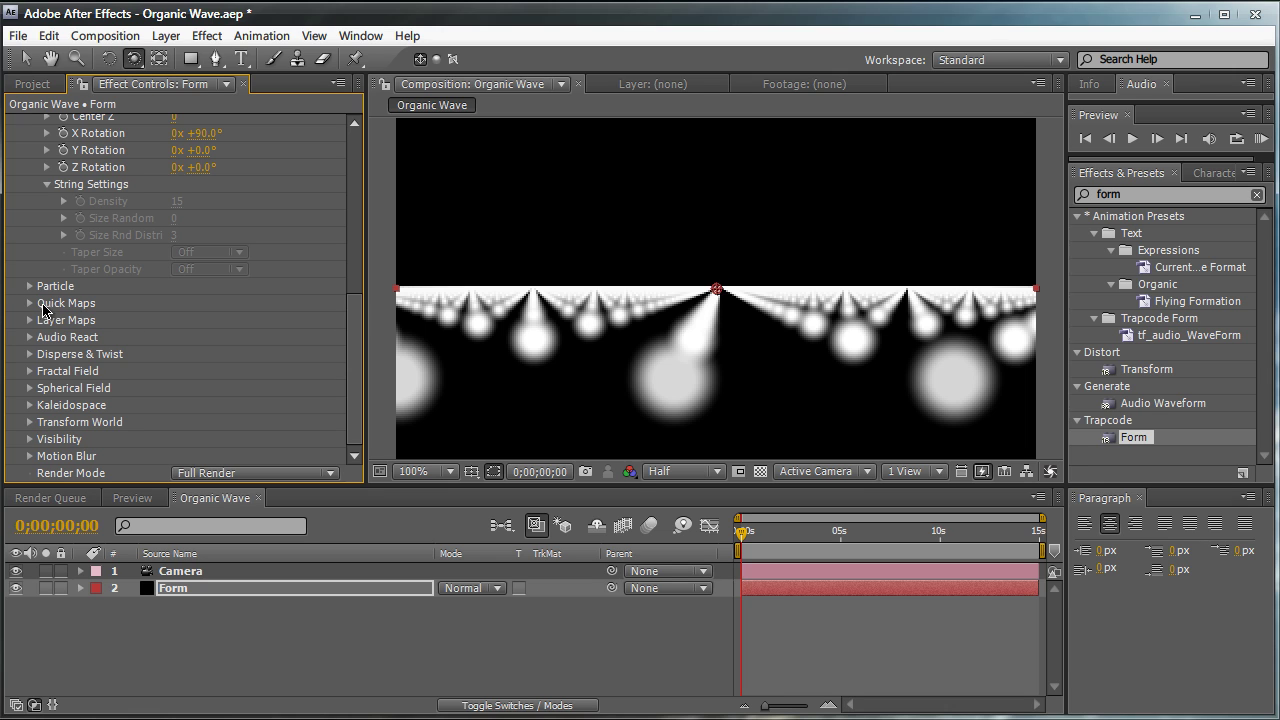
{"action": "left_click", "coordinate": [29, 286]}
{"action": "scroll", "coordinate": [42, 293], "scroll_direction": "down", "scroll_amount": 2}
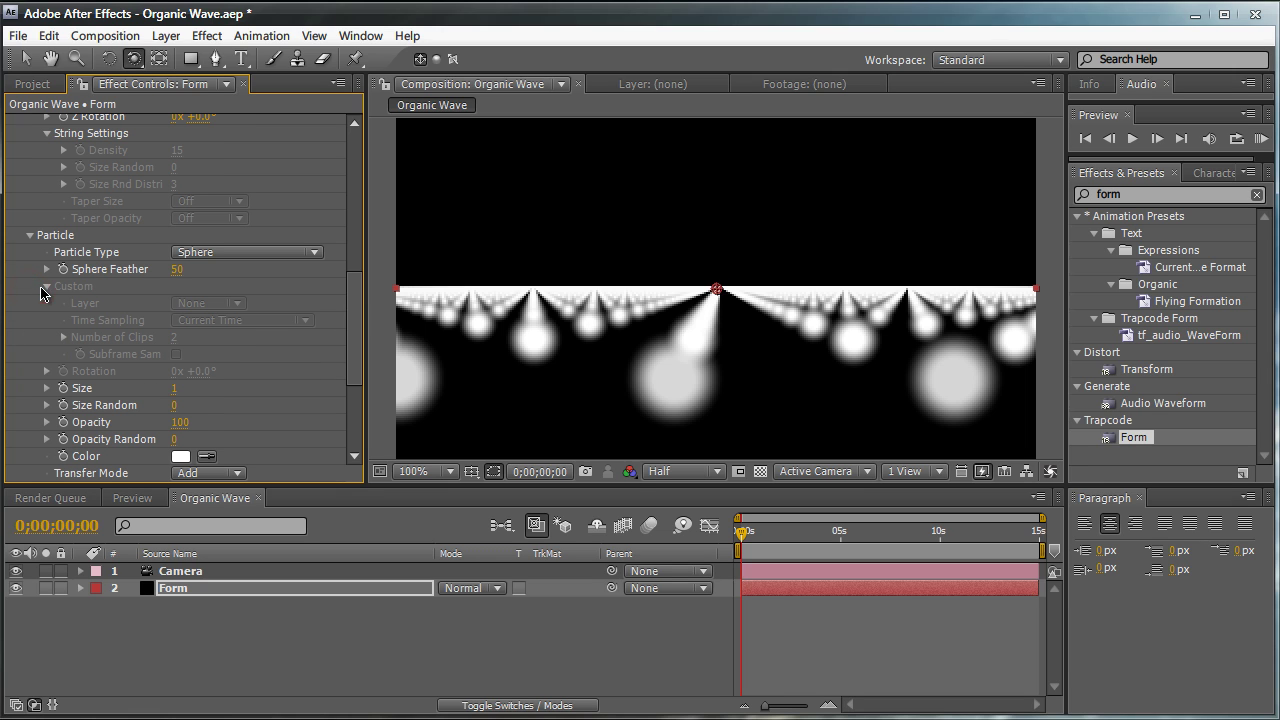
{"action": "left_click", "coordinate": [178, 272]}
{"action": "type", "text": "10"}
{"action": "key", "text": "Return"}
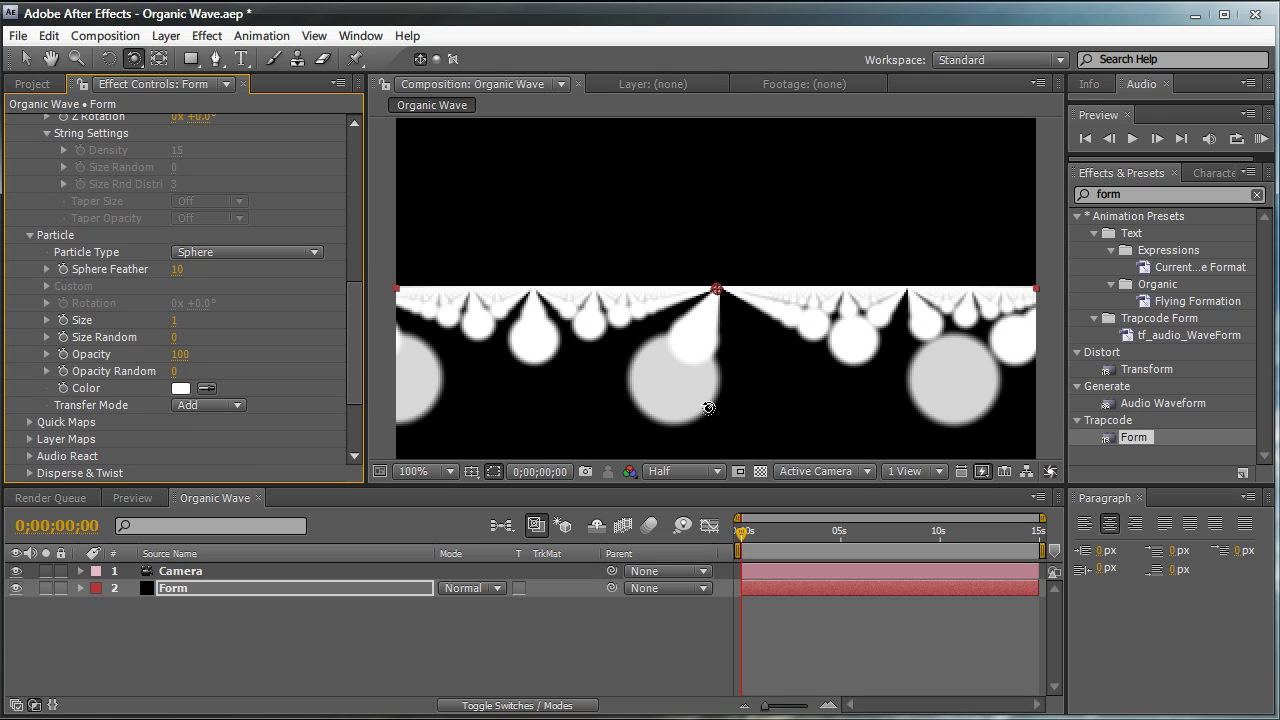
Set the particle color to brown-orange #7C4425
{"action": "left_click_drag", "start_coordinate": [352, 303], "coordinate": [349, 346]}
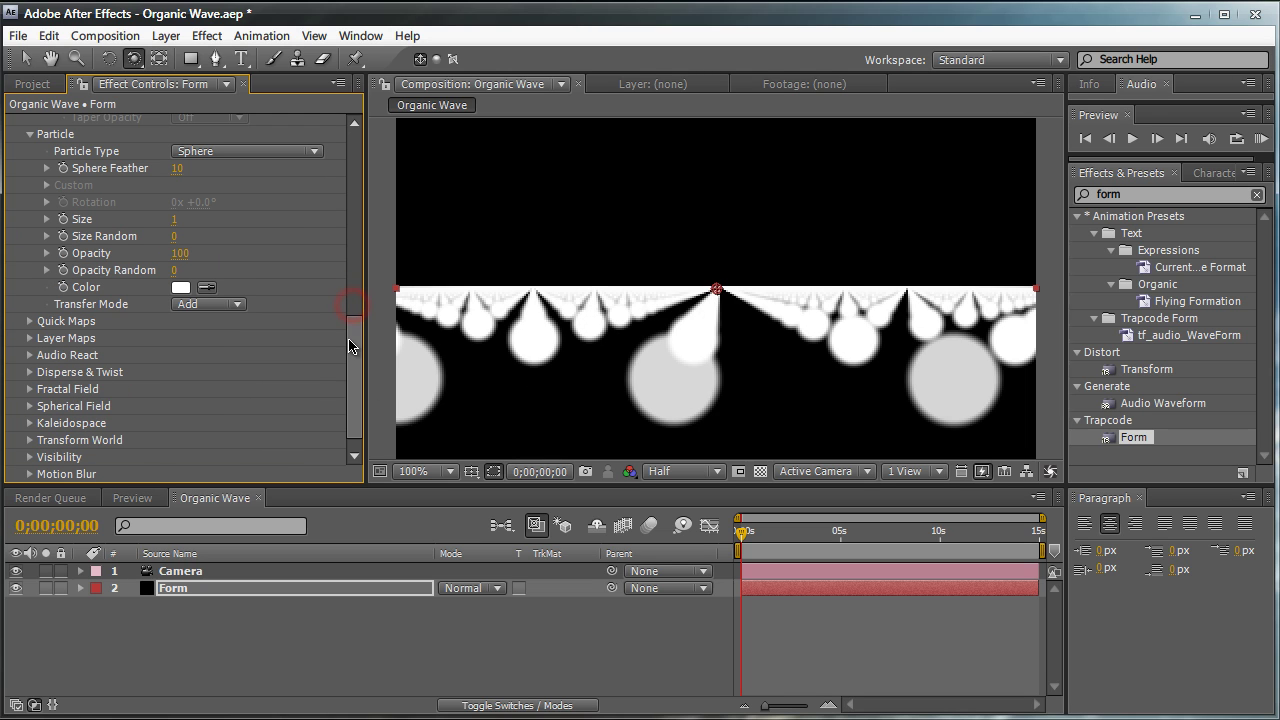
{"action": "left_click", "coordinate": [181, 288]}
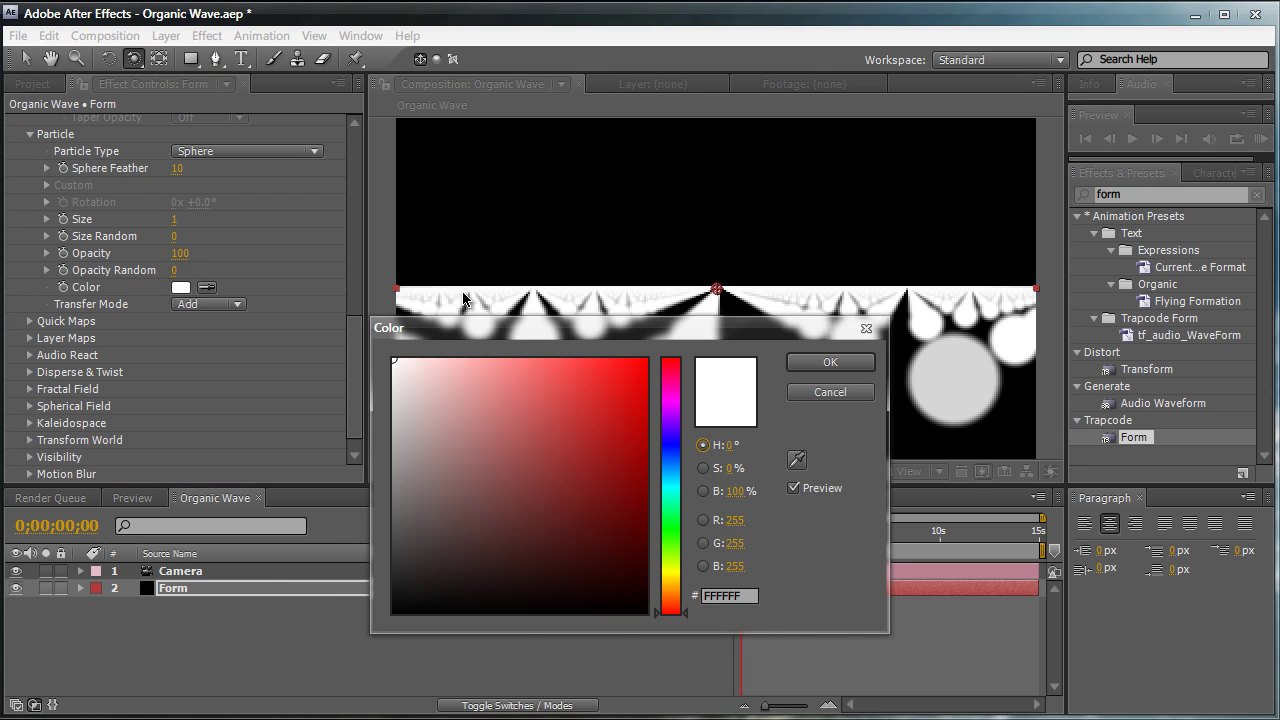
{"action": "left_click", "coordinate": [670, 597]}
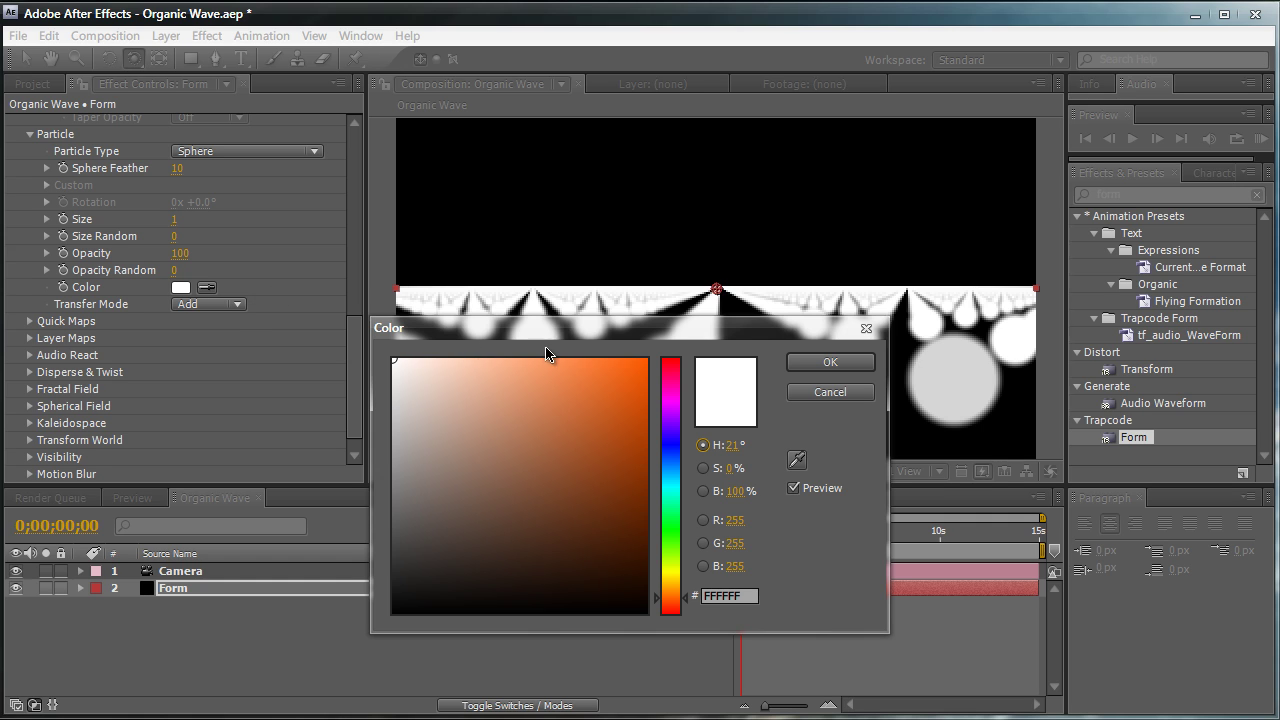
{"action": "left_click", "coordinate": [577, 491]}
{"action": "left_click", "coordinate": [556, 503]}
{"action": "left_click", "coordinate": [571, 489]}
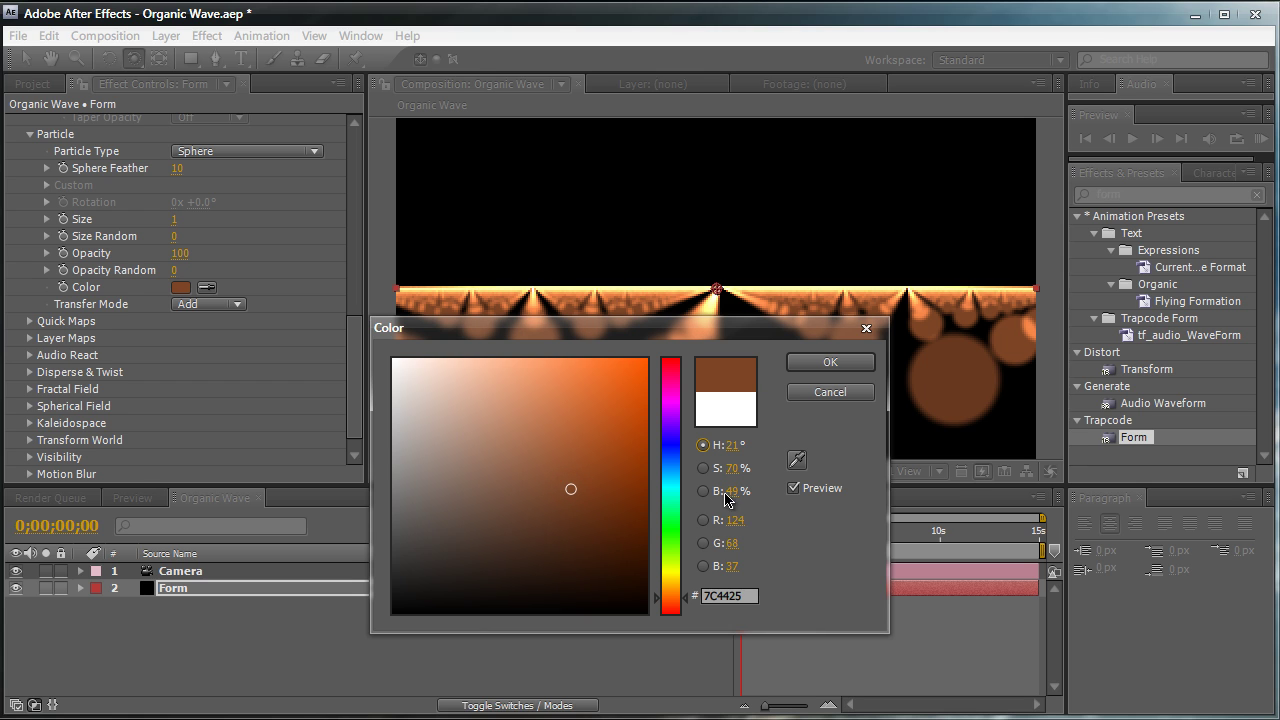
{"action": "left_click", "coordinate": [836, 373]}
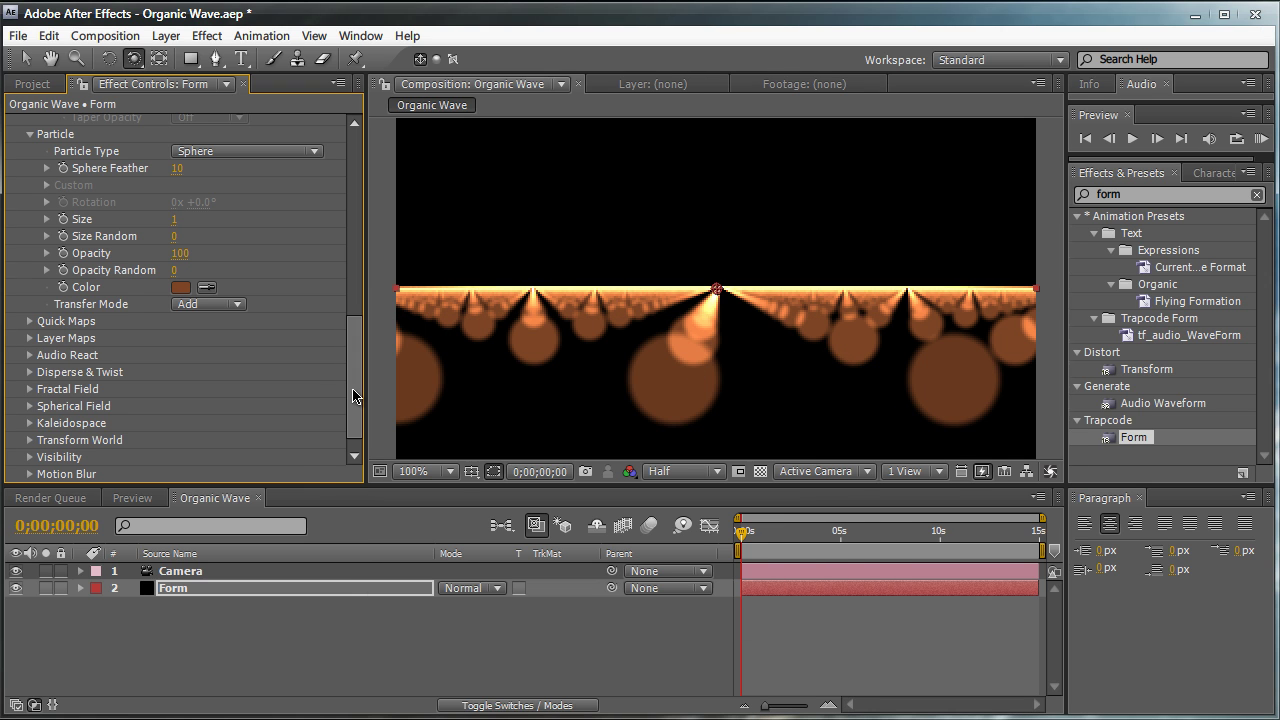
In Fractal Field, set Affect Size and Affect Opacity to 1 and Displace to 32
{"action": "left_click", "coordinate": [31, 389]}
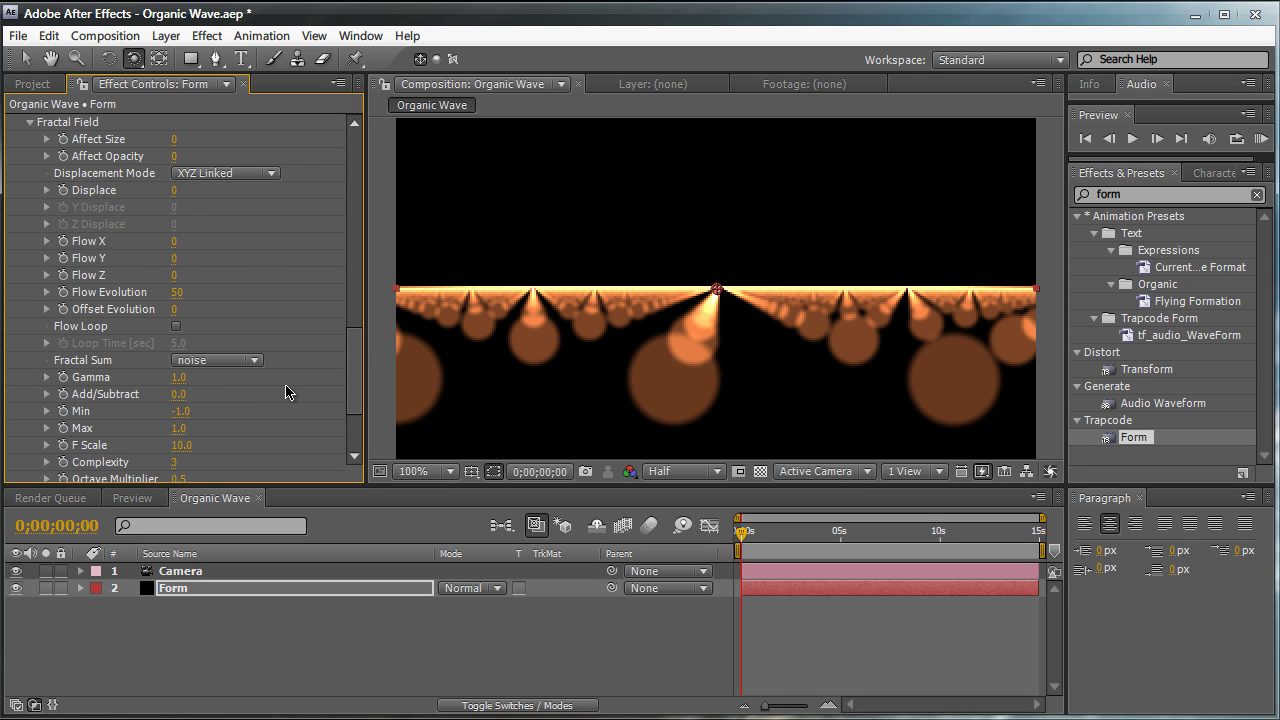
{"action": "left_click", "coordinate": [175, 140]}
{"action": "type", "text": "1"}
{"action": "key", "text": "Return"}
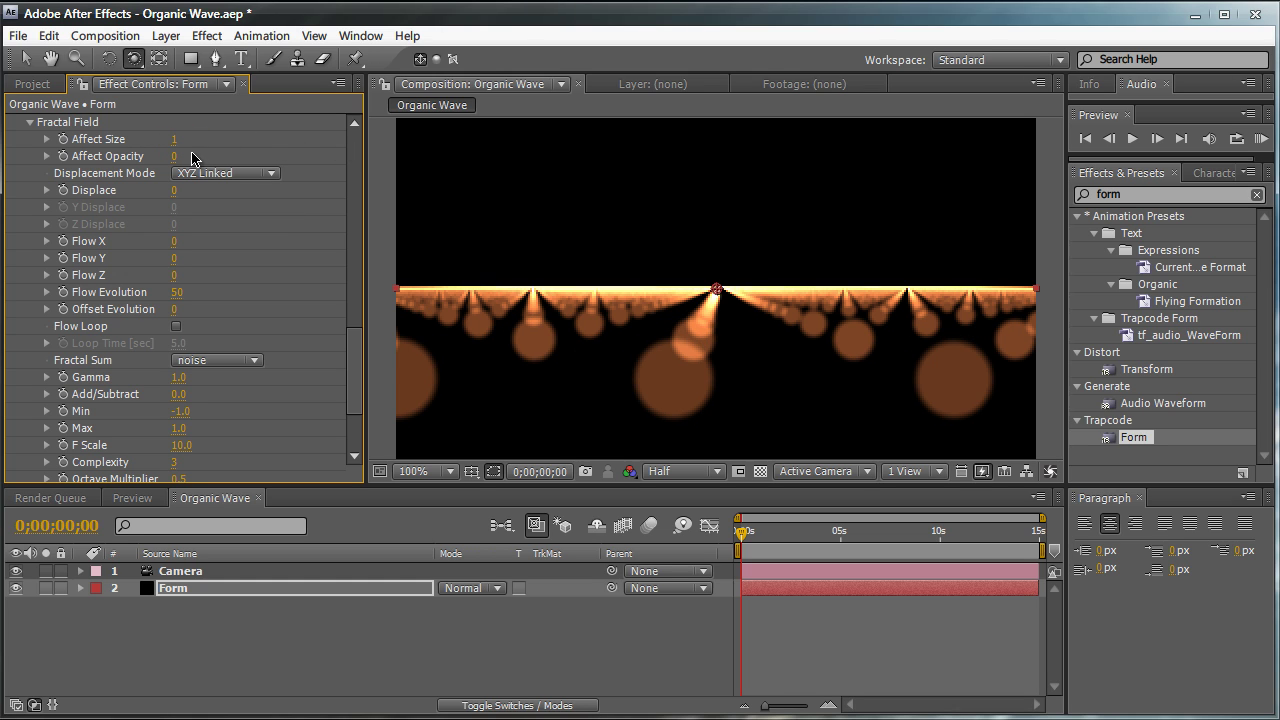
{"action": "left_click", "coordinate": [178, 157]}
{"action": "key", "text": "Return"}
{"action": "left_click", "coordinate": [178, 193]}
{"action": "left_click_drag", "start_coordinate": [200, 190], "coordinate": [204, 194]}
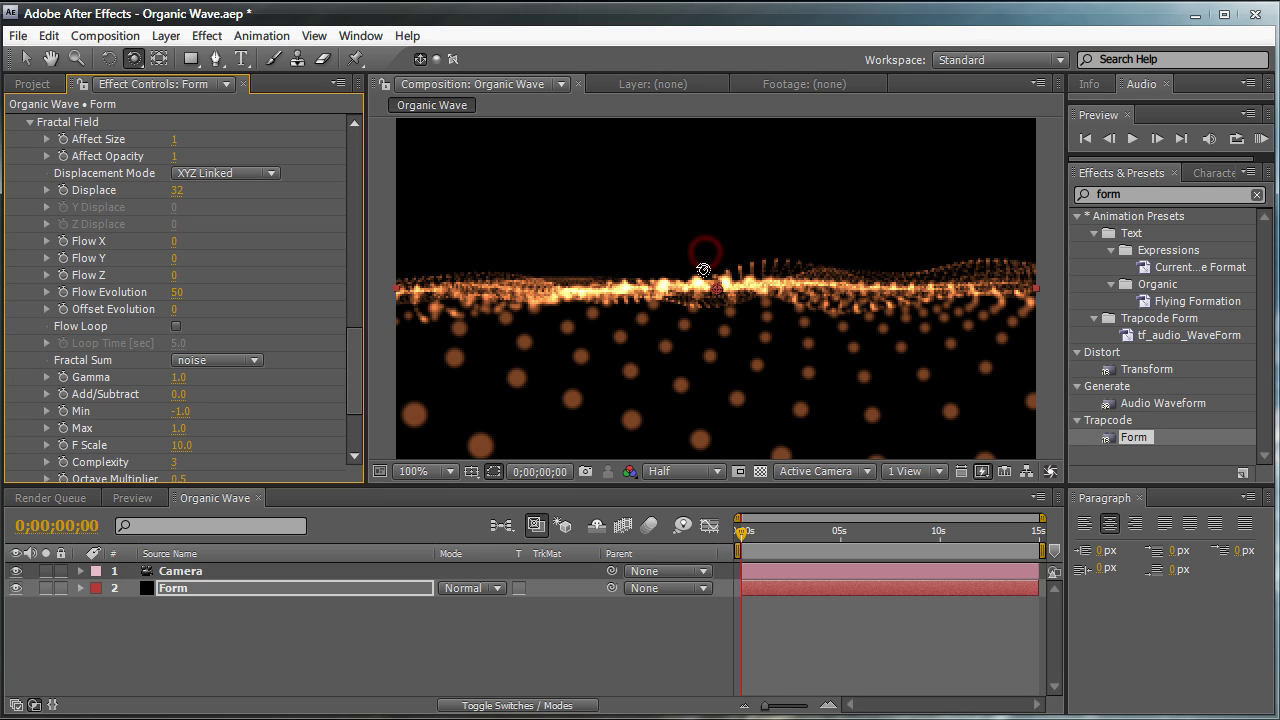
Orbit to view the wave from above and enter 158+10 for Particles in X
{"action": "left_click_drag", "start_coordinate": [697, 277], "coordinate": [714, 361]}
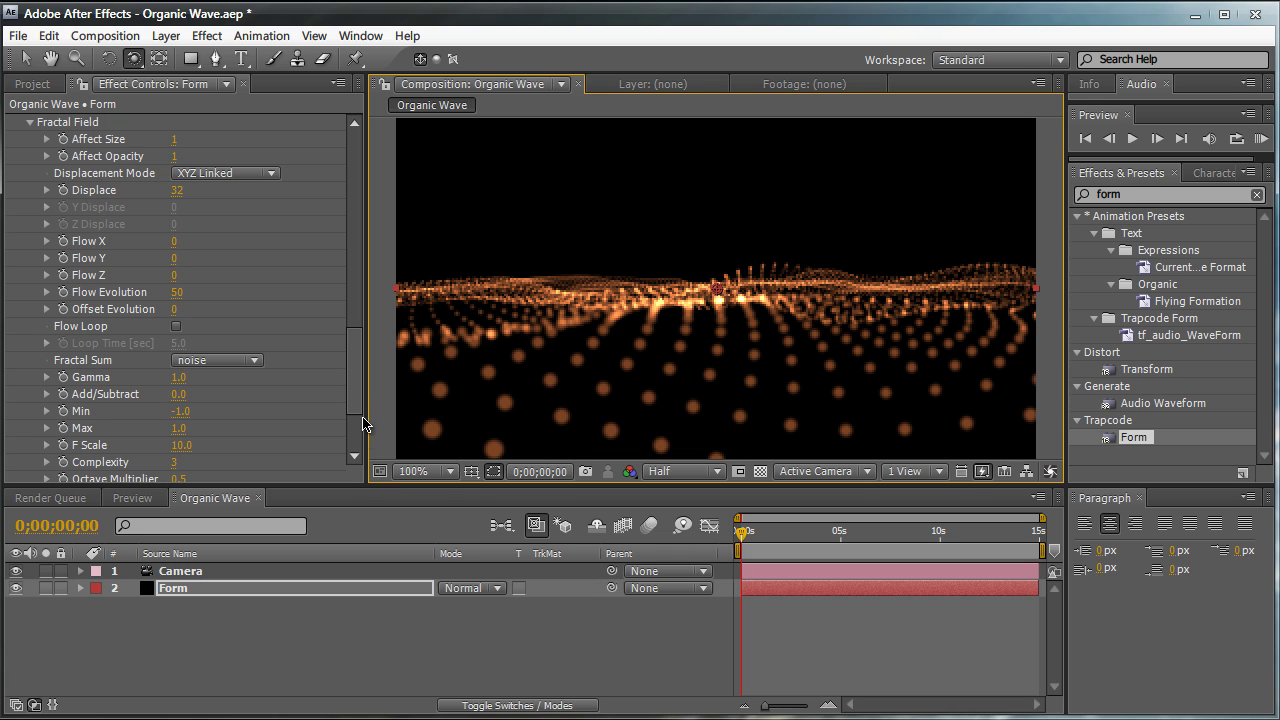
{"action": "left_click_drag", "start_coordinate": [357, 412], "coordinate": [361, 232]}
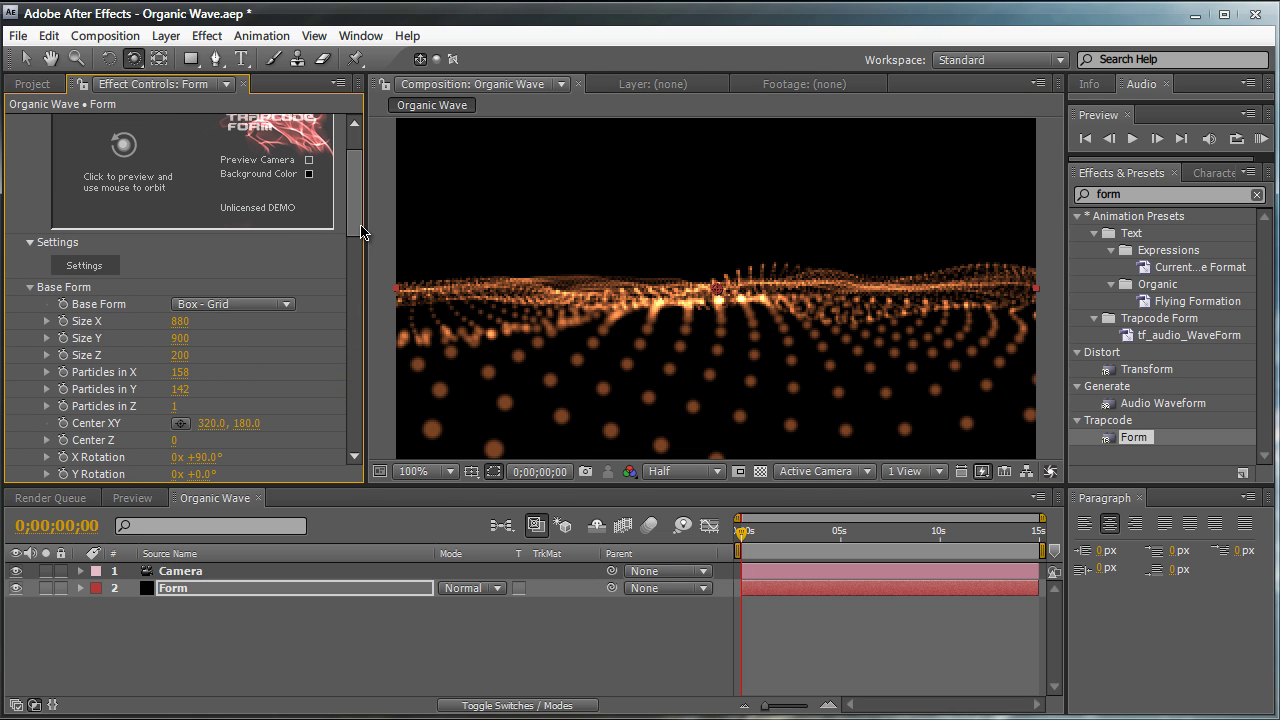
{"action": "left_click", "coordinate": [181, 372]}
{"action": "type", "text": "158"}
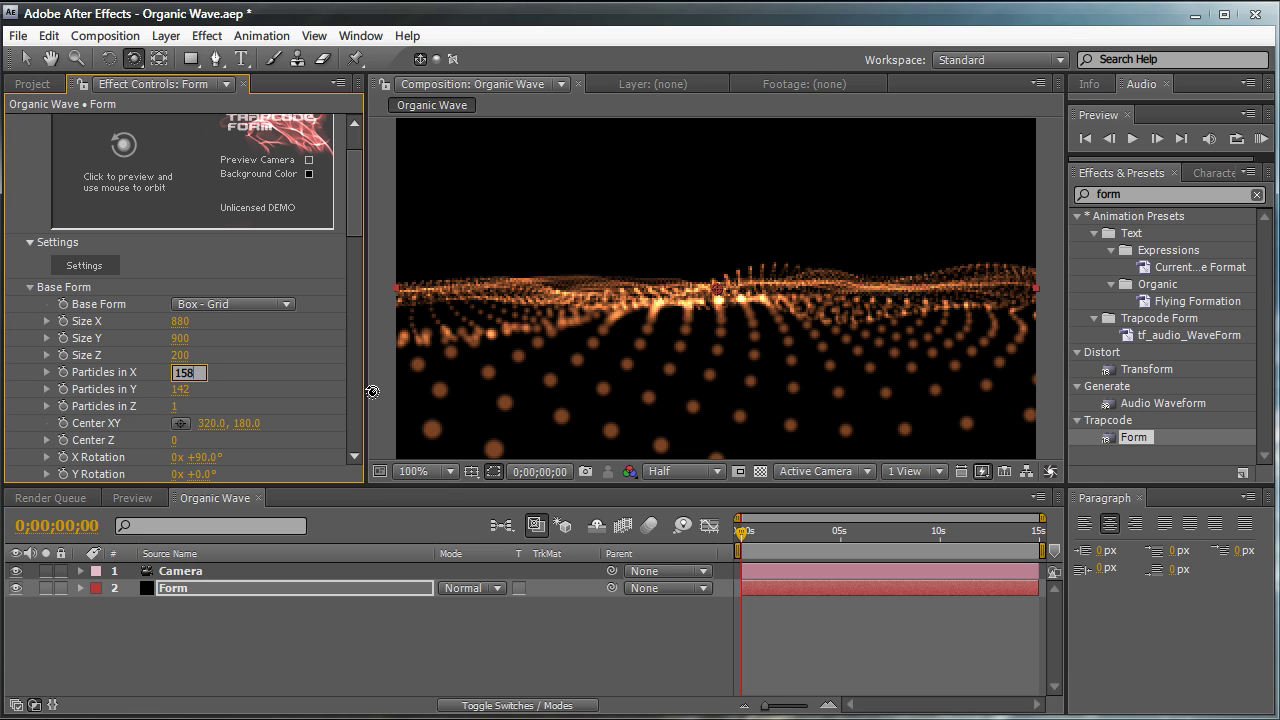
{"action": "type", "text": "+10"}
Set Particles in X to 168 and Y to 160, then scrub the timeline to check the motion
{"action": "key", "text": "Return"}
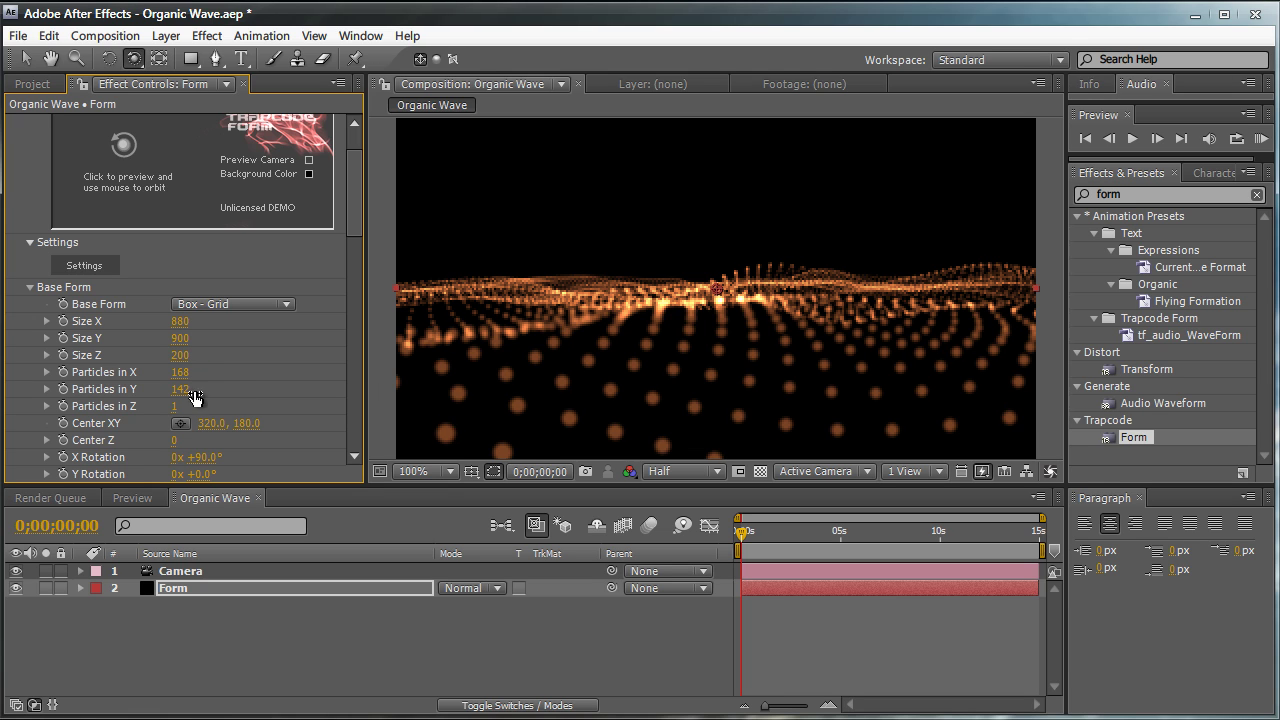
{"action": "left_click_drag", "start_coordinate": [195, 388], "coordinate": [205, 388]}
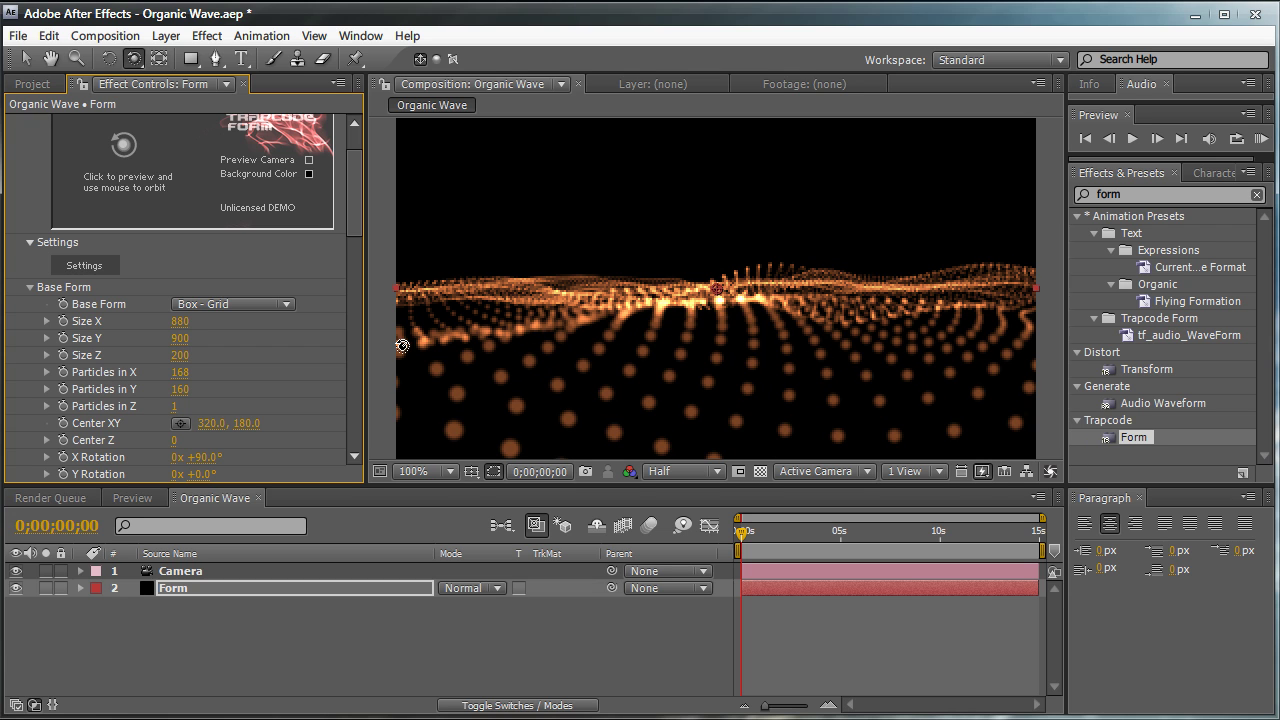
{"action": "left_click_drag", "start_coordinate": [358, 205], "coordinate": [360, 375]}
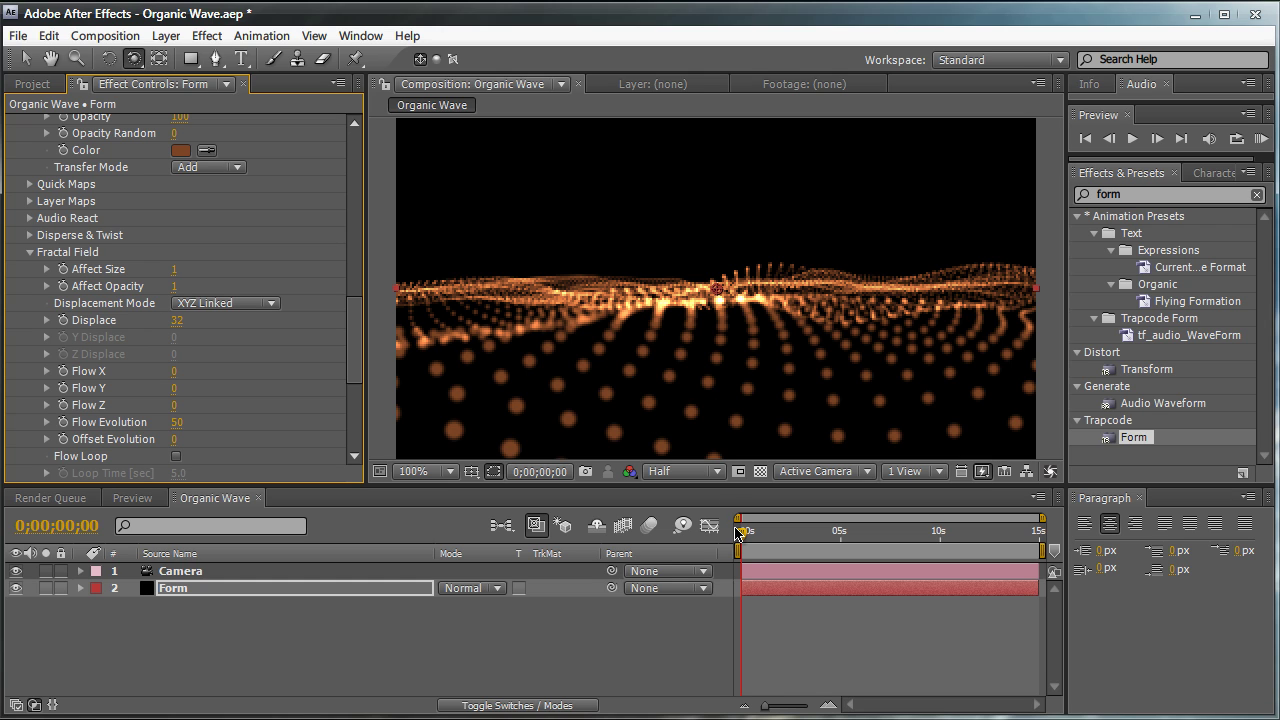
{"action": "left_click_drag", "start_coordinate": [741, 530], "coordinate": [809, 532]}
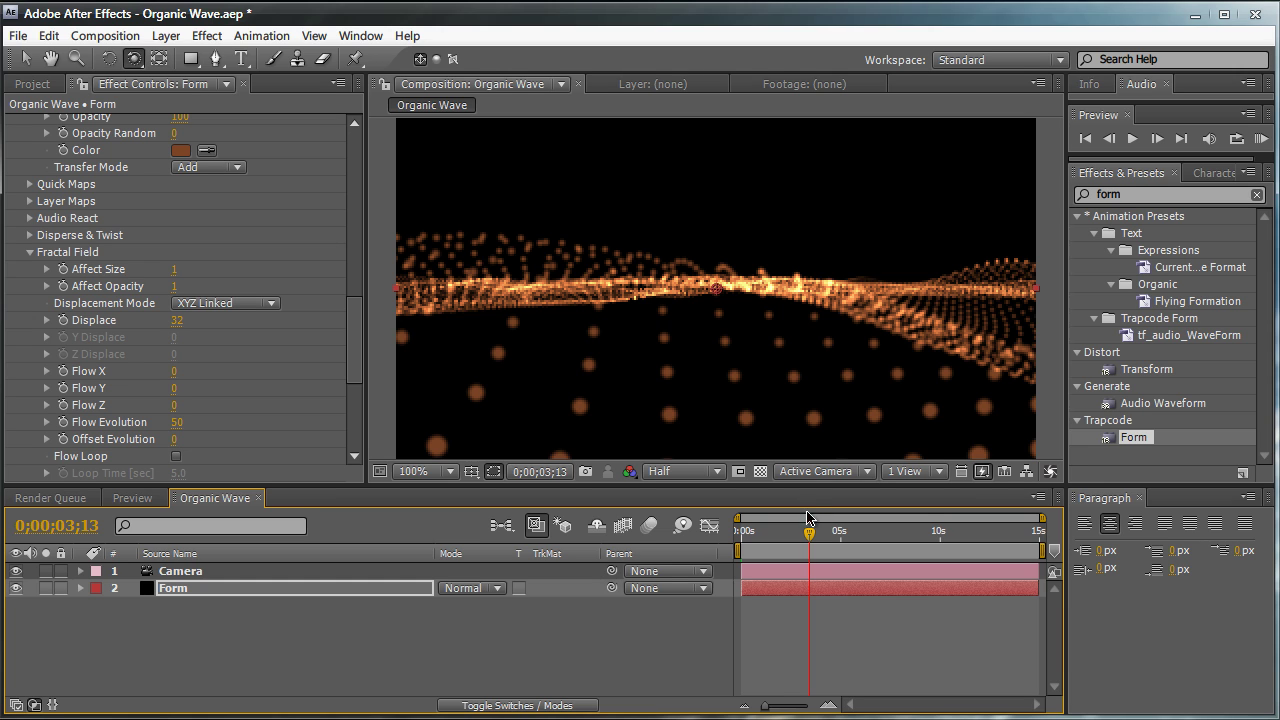
{"action": "left_click", "coordinate": [737, 545]}
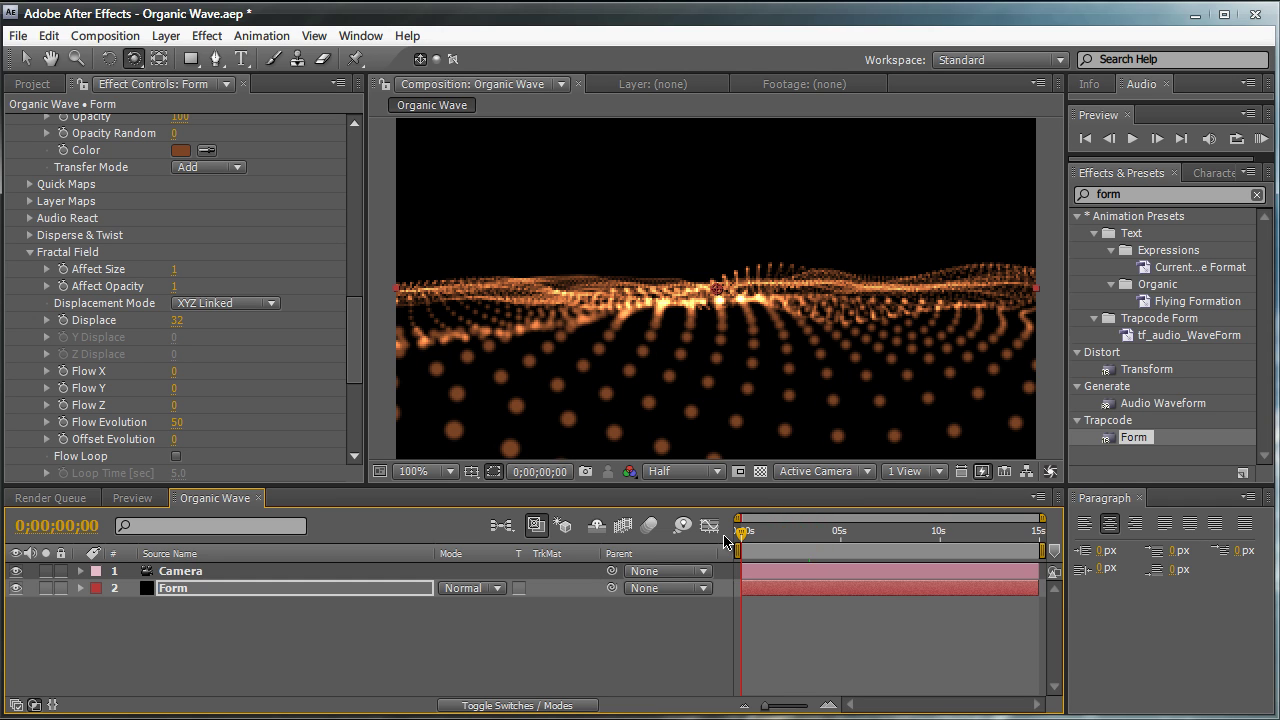
Keyframe the Camera's Position at 0 seconds and move the time to 0;00;09;27
{"action": "left_click", "coordinate": [336, 571]}
{"action": "key", "text": "p"}
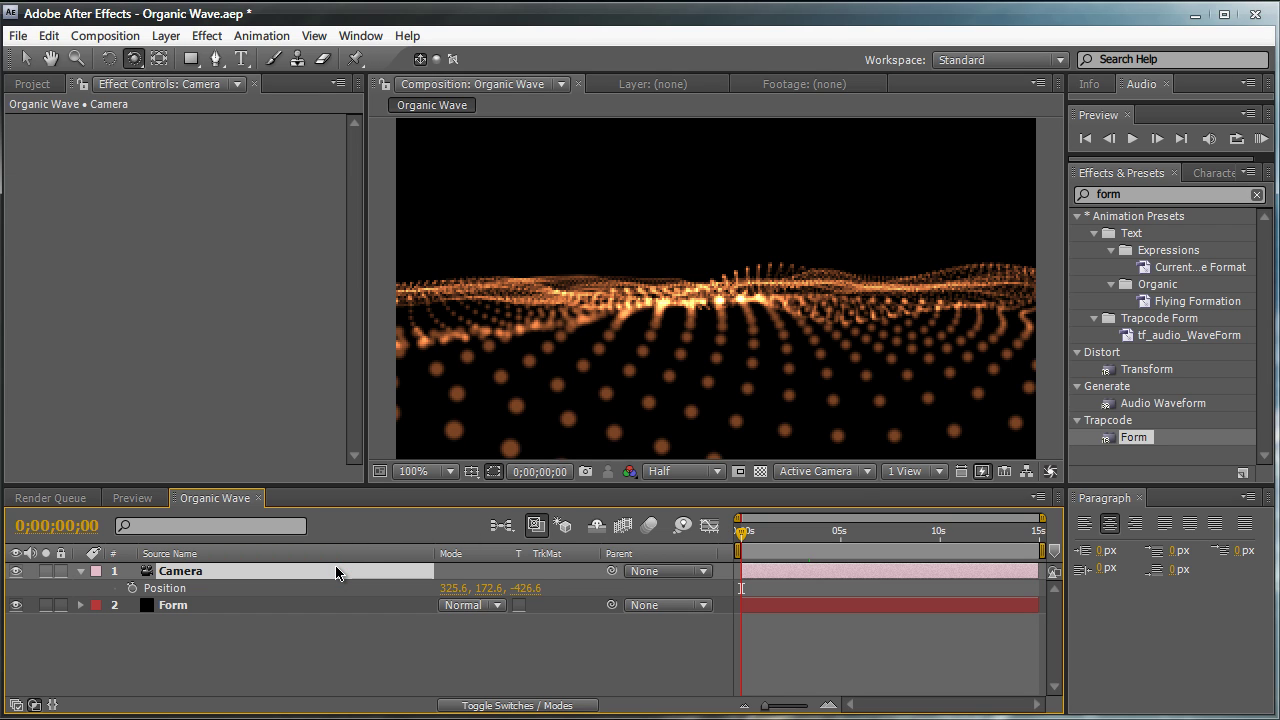
{"action": "left_click", "coordinate": [133, 588]}
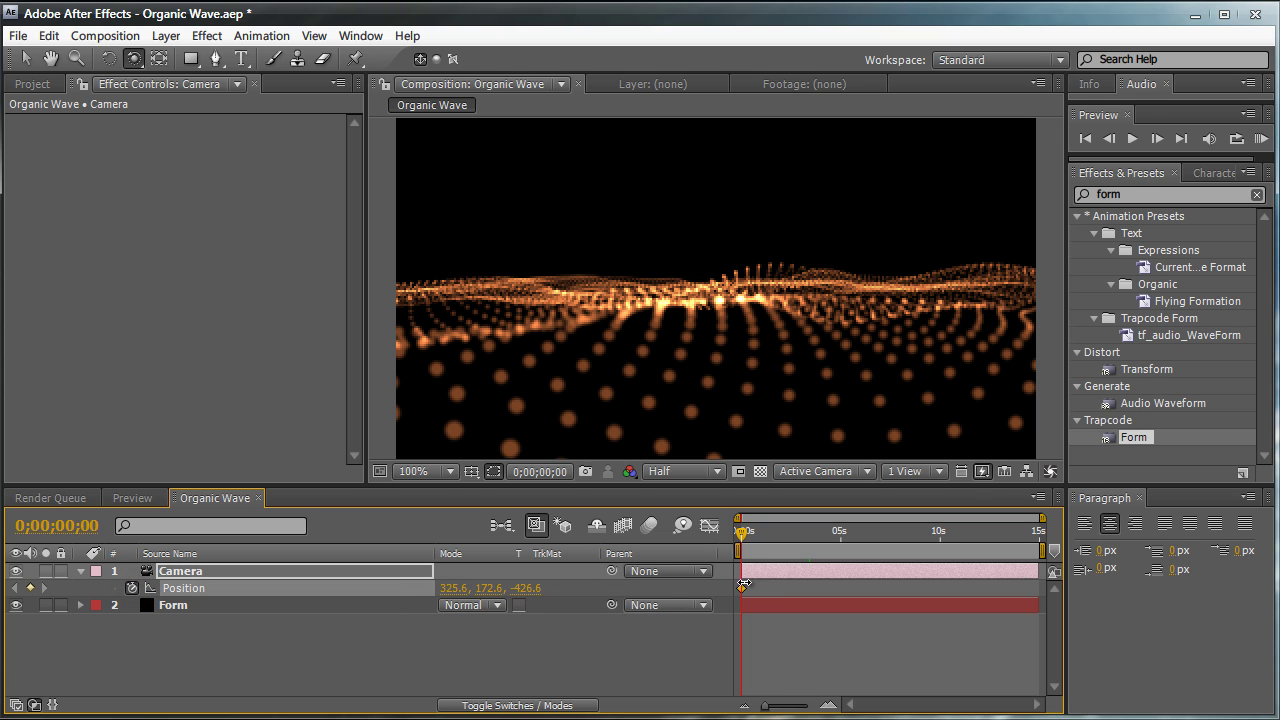
{"action": "left_click_drag", "start_coordinate": [741, 531], "coordinate": [744, 531]}
{"action": "left_click_drag", "start_coordinate": [918, 531], "coordinate": [937, 535]}
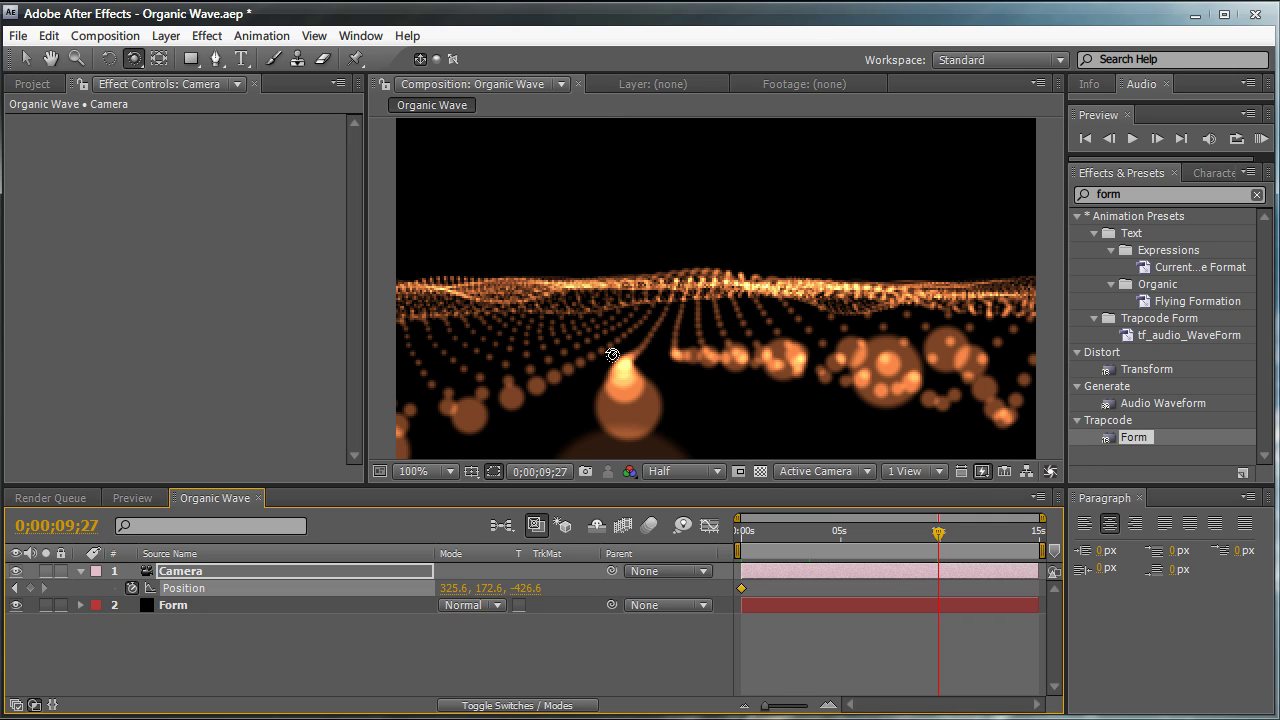
Dolly the camera forward into the wave, ending at Position 315.9, 185.4, 311.3
{"action": "key", "text": "c"}
{"action": "left_click_drag", "start_coordinate": [745, 370], "coordinate": [730, 329]}
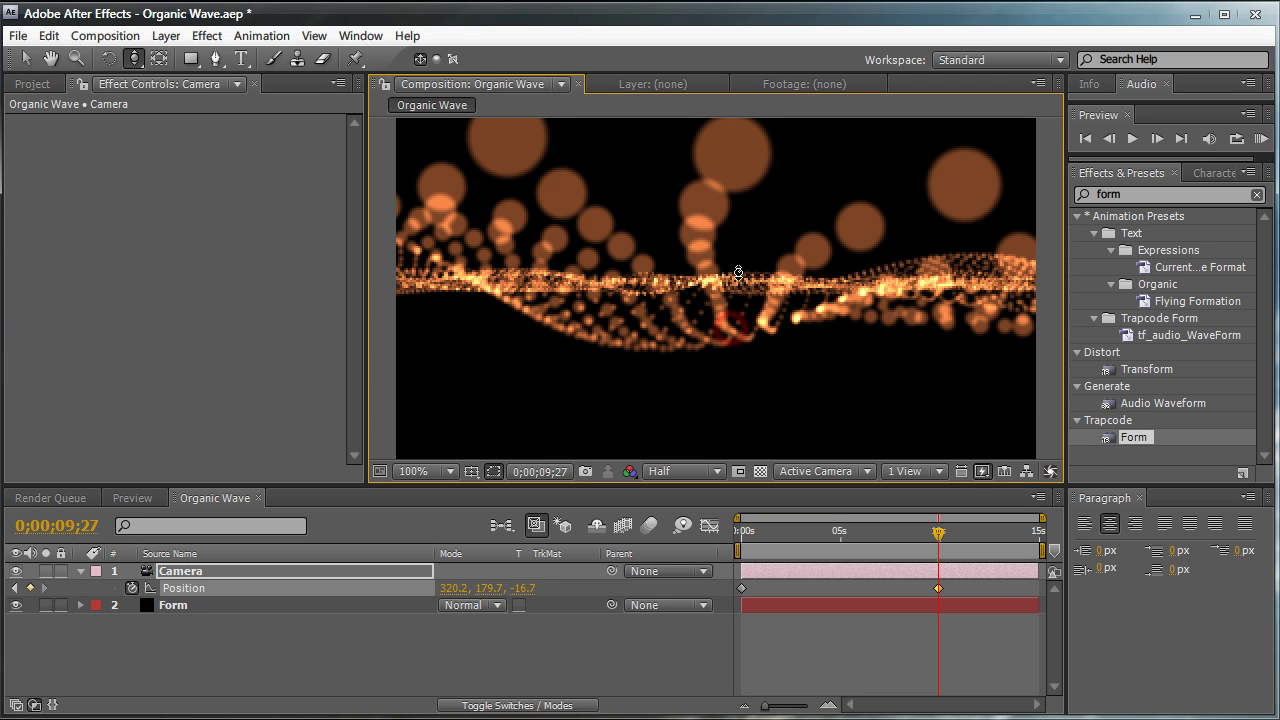
{"action": "left_click_drag", "start_coordinate": [728, 322], "coordinate": [736, 182]}
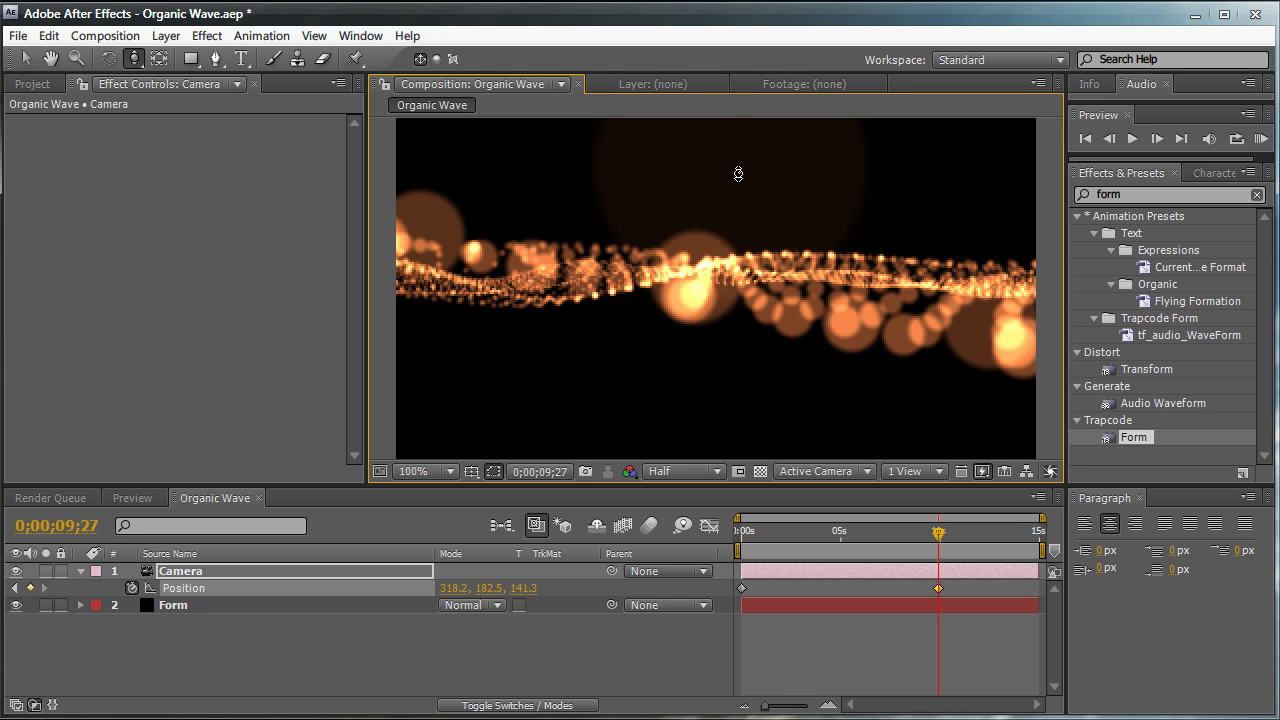
{"action": "left_click_drag", "start_coordinate": [733, 322], "coordinate": [749, 157]}
Adjust the end keyframe to 317.9, 179.4, 311.4 so the camera skims the wave
{"action": "left_click", "coordinate": [743, 337]}
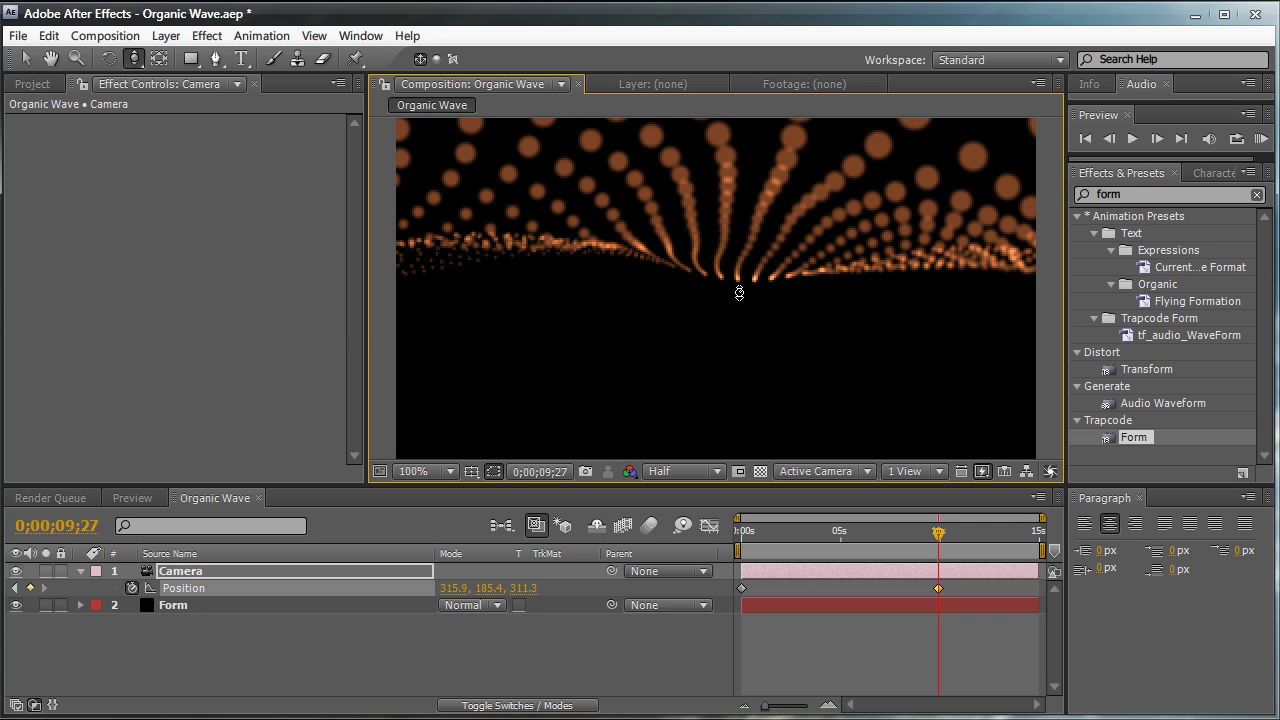
{"action": "key", "text": "c"}
{"action": "key", "text": "c"}
{"action": "mouse_move", "coordinate": [735, 222]}
{"action": "left_mouse_down"}
{"action": "mouse_move", "coordinate": [734, 257]}
{"action": "mouse_move", "coordinate": [733, 229]}
{"action": "left_mouse_up"}
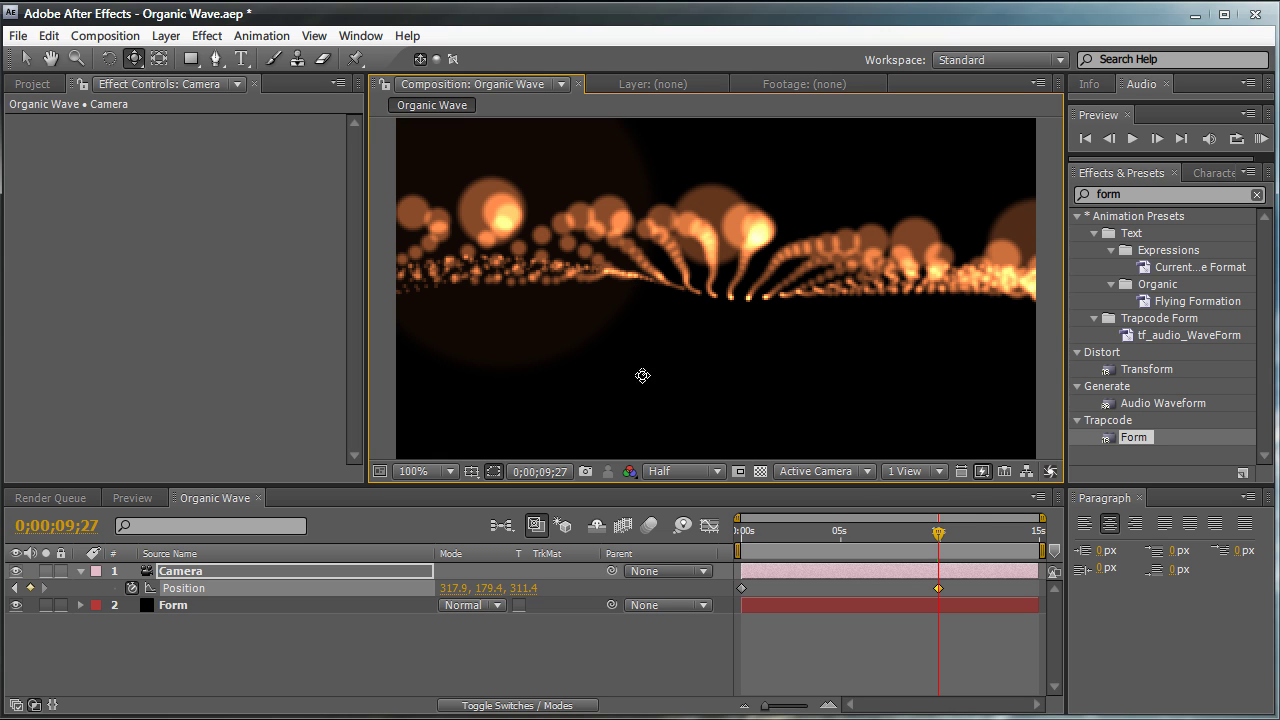
Scrub the fly-through, checking around 4;16, back to the start
{"action": "left_click", "coordinate": [933, 538]}
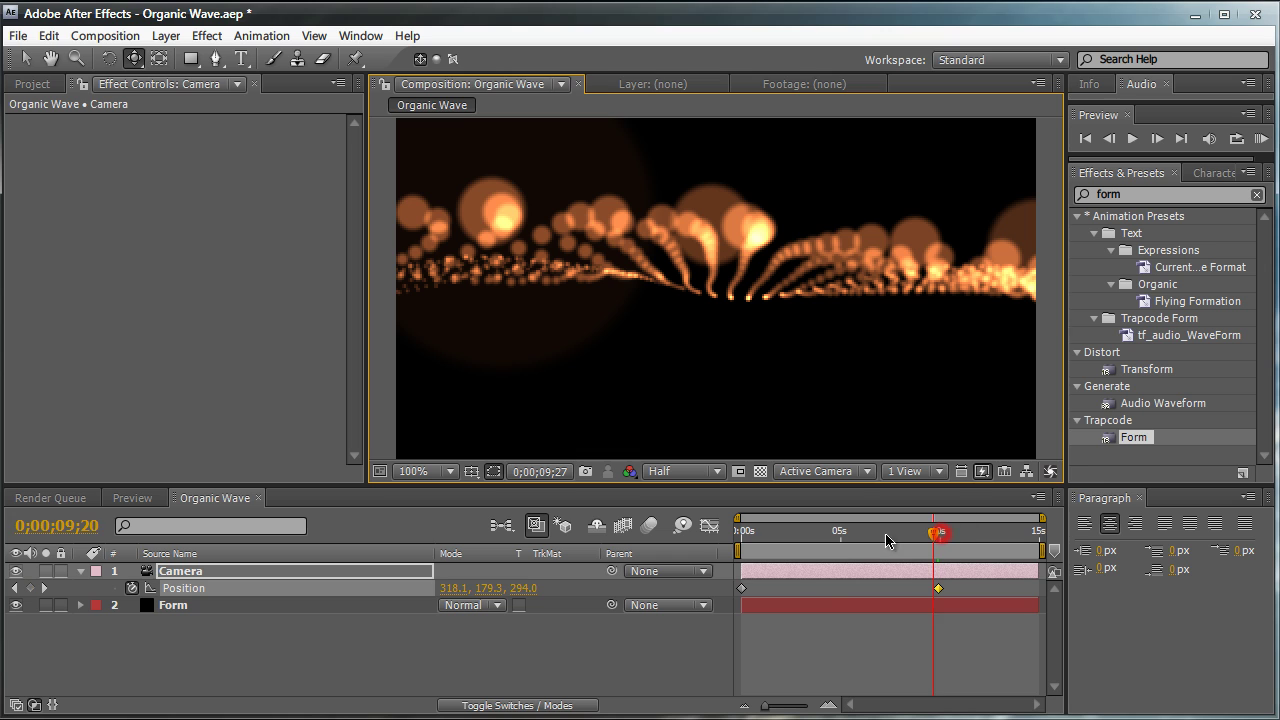
{"action": "left_click", "coordinate": [833, 540]}
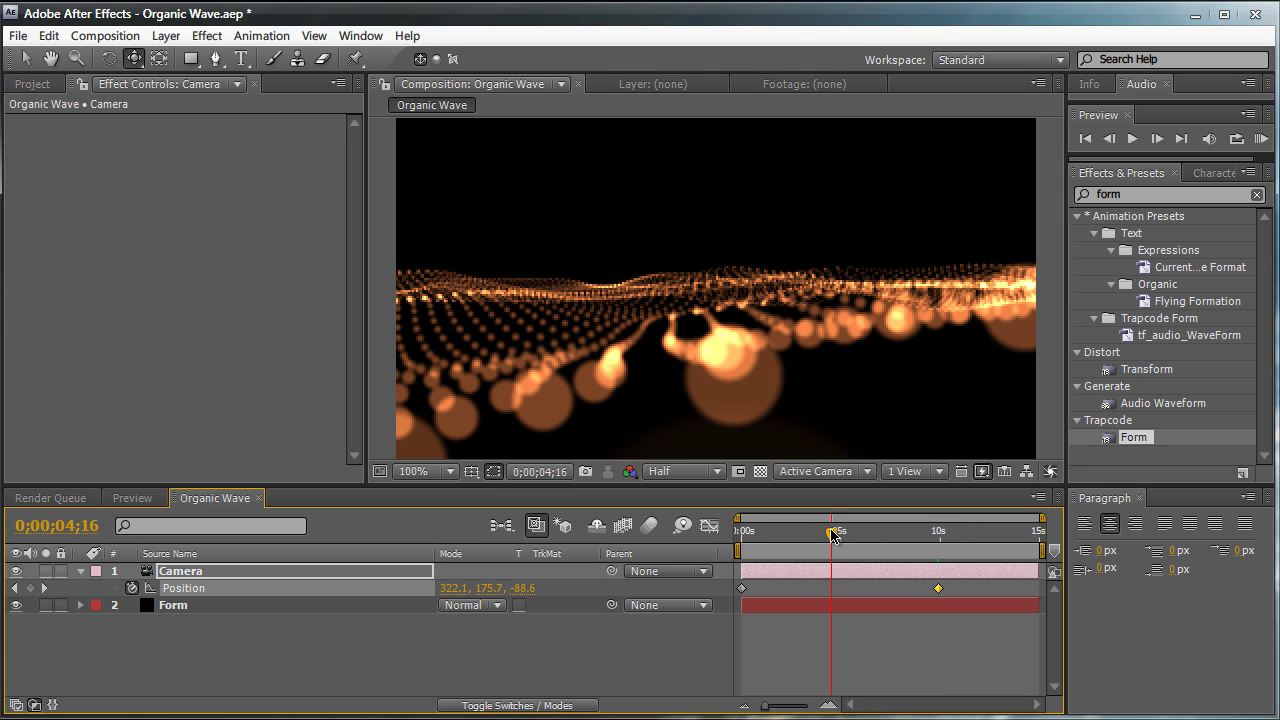
{"action": "left_click_drag", "start_coordinate": [831, 536], "coordinate": [715, 530]}
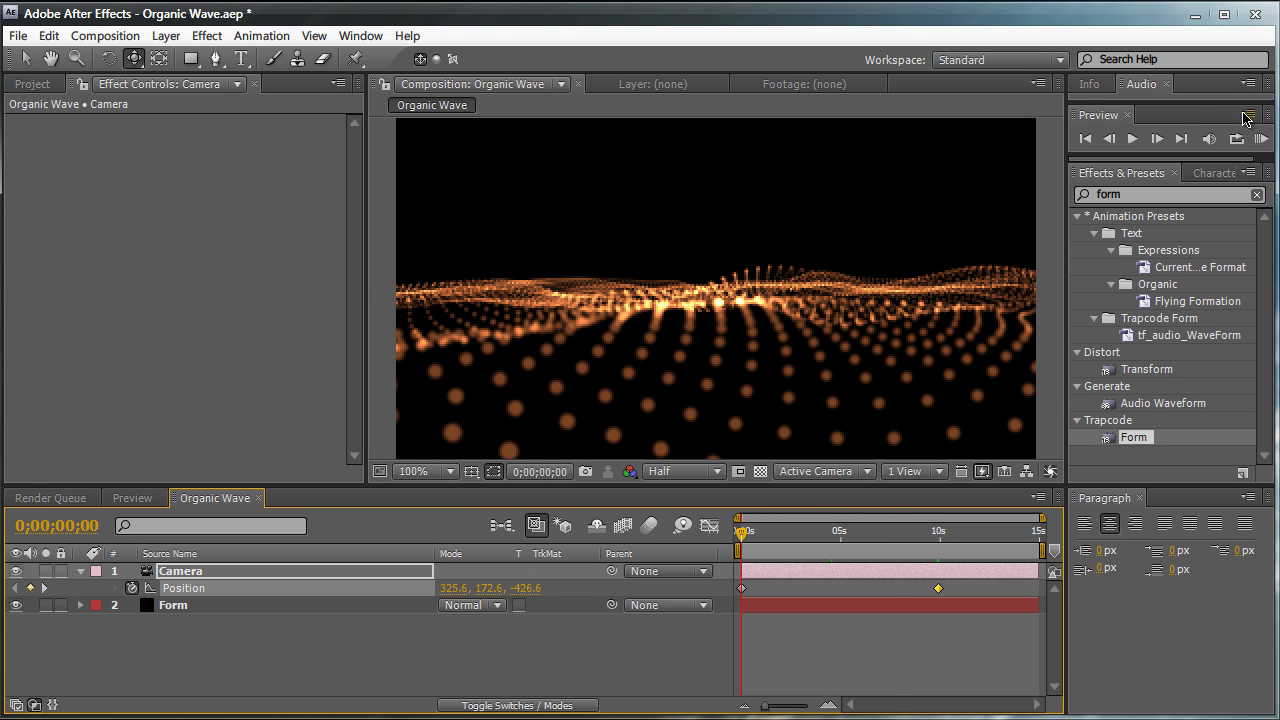
{"action": "left_click", "coordinate": [1259, 138]}
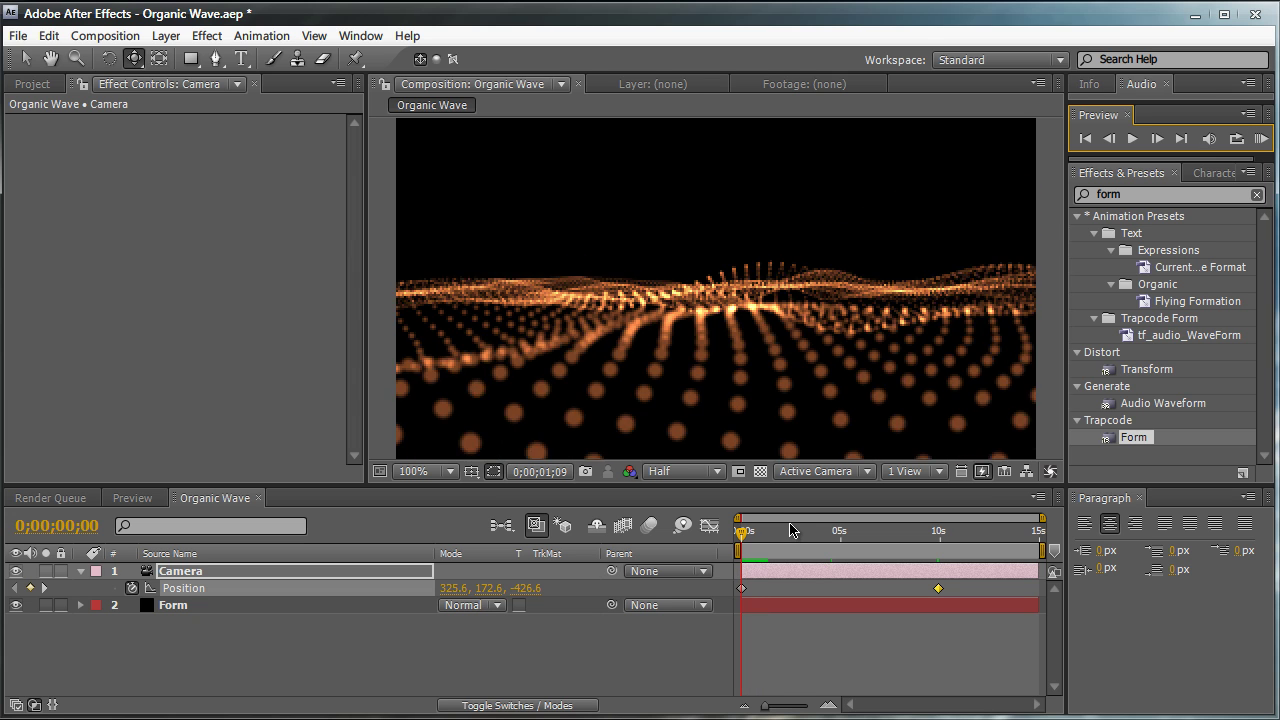
{"action": "left_click", "coordinate": [790, 538]}
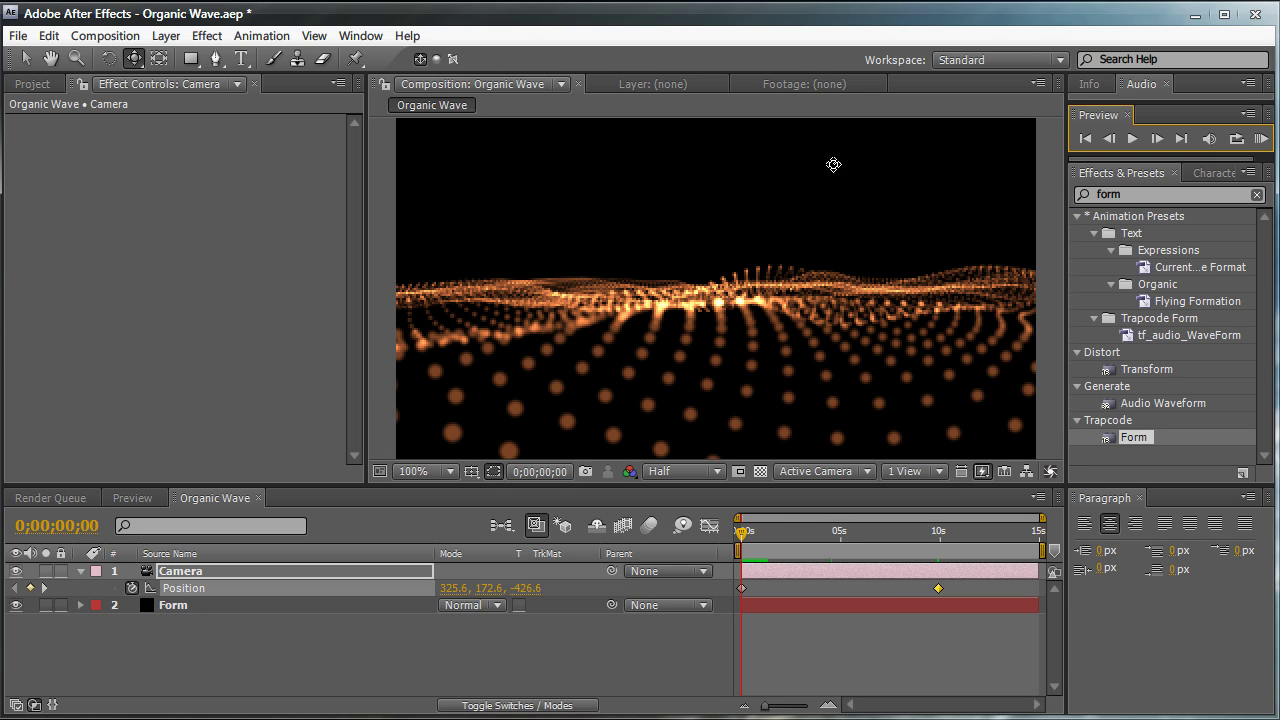
Apply Stylize > Glow to the Form layer with Threshold 46.7%, Radius 17 and Intensity 0.4
{"action": "left_click", "coordinate": [1258, 193]}
{"action": "type", "text": "glow"}
{"action": "scroll", "coordinate": [1225, 390], "scroll_direction": "down", "scroll_amount": 6}
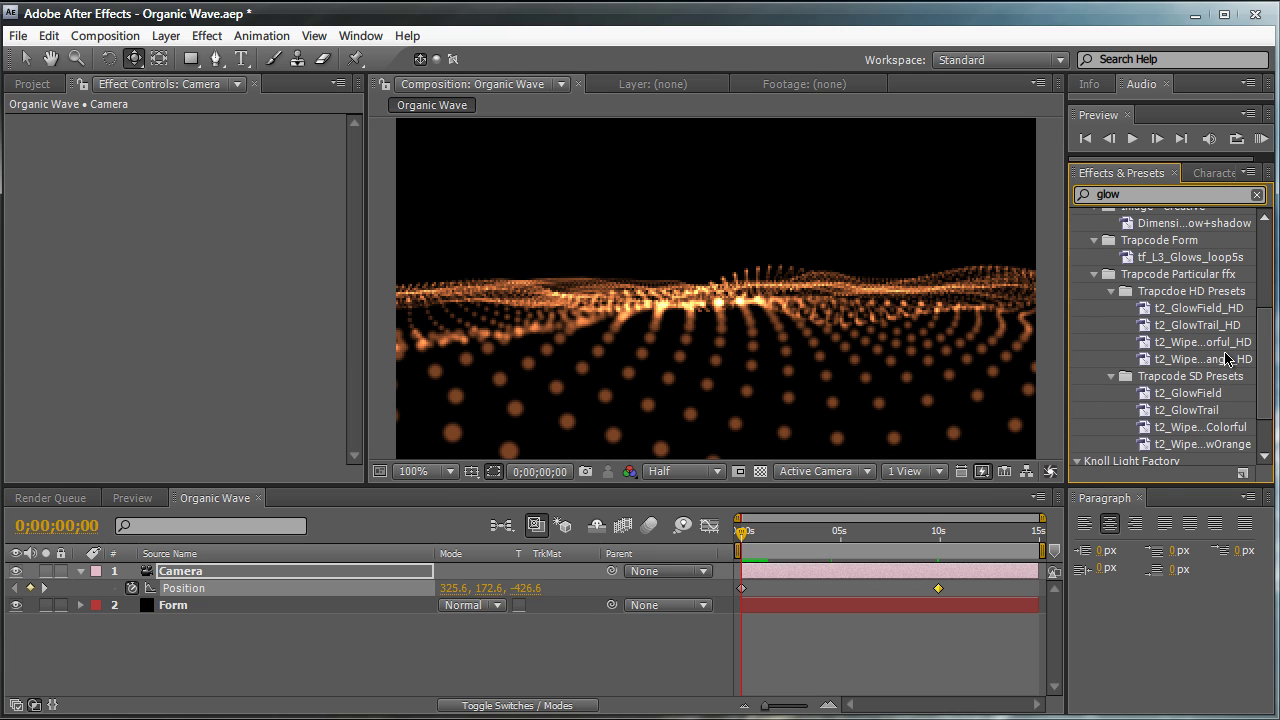
{"action": "left_click_drag", "start_coordinate": [1138, 457], "coordinate": [810, 447]}
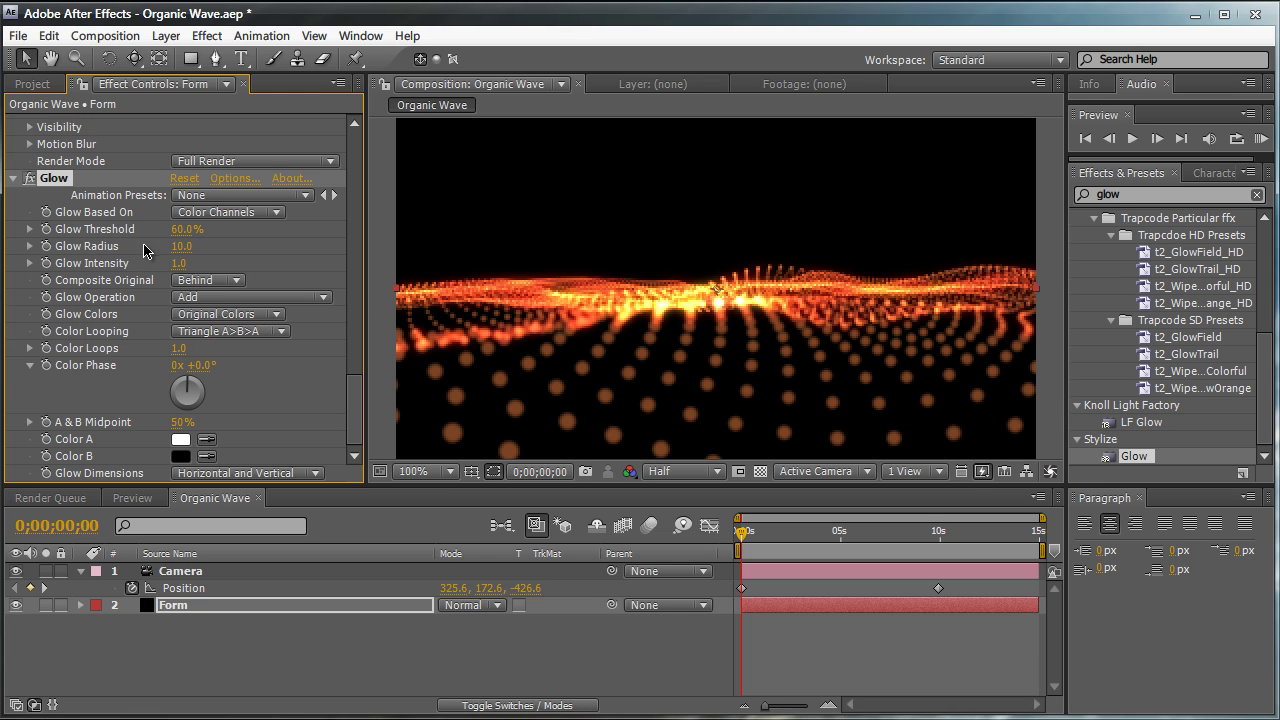
{"action": "left_click_drag", "start_coordinate": [186, 229], "coordinate": [148, 230]}
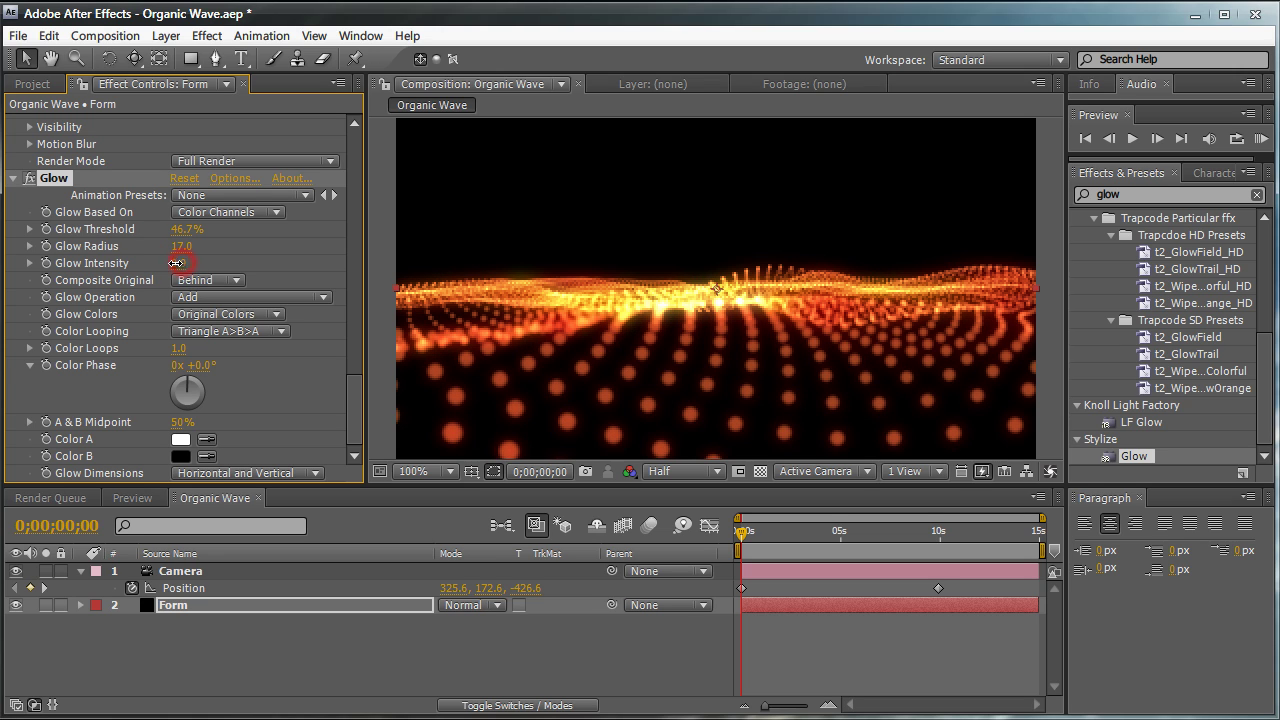
{"action": "left_click_drag", "start_coordinate": [157, 263], "coordinate": [130, 263]}
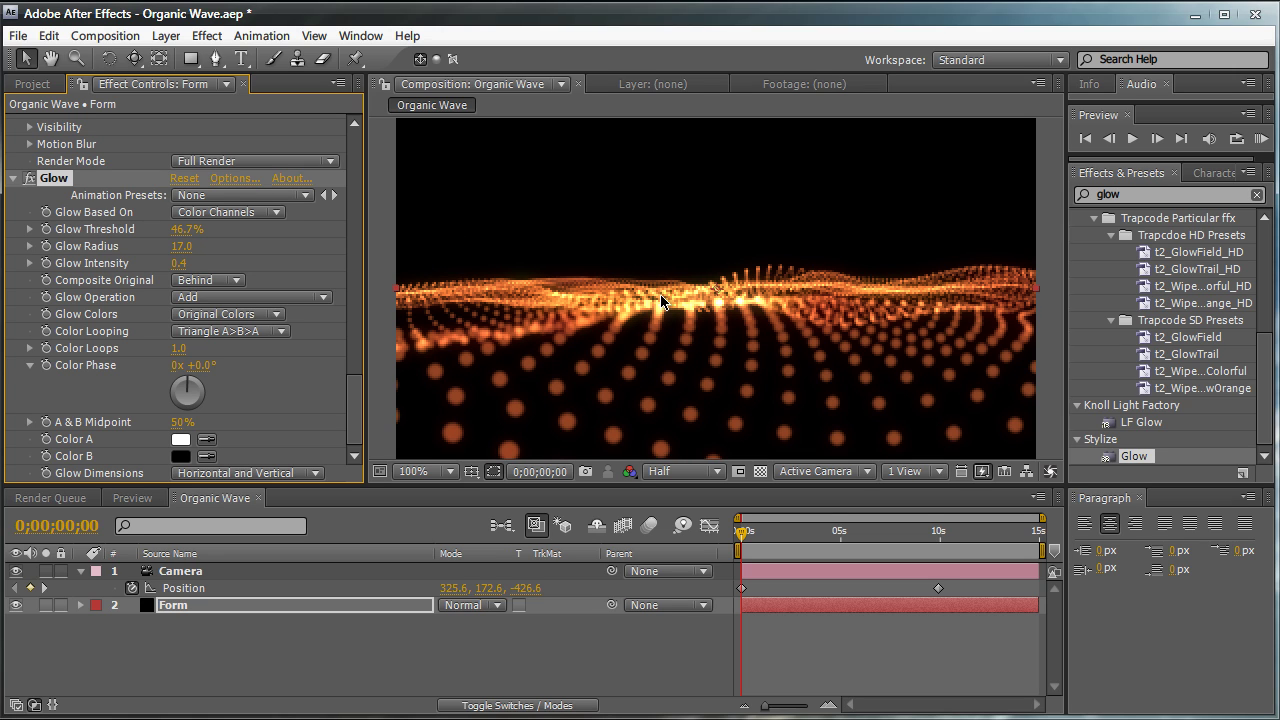
{"action": "left_click", "coordinate": [1145, 196]}
Apply Trapcode Shine to Form in Add mode, with Source Point 320, 350 and Ray Length 2
{"action": "type", "text": "shine"}
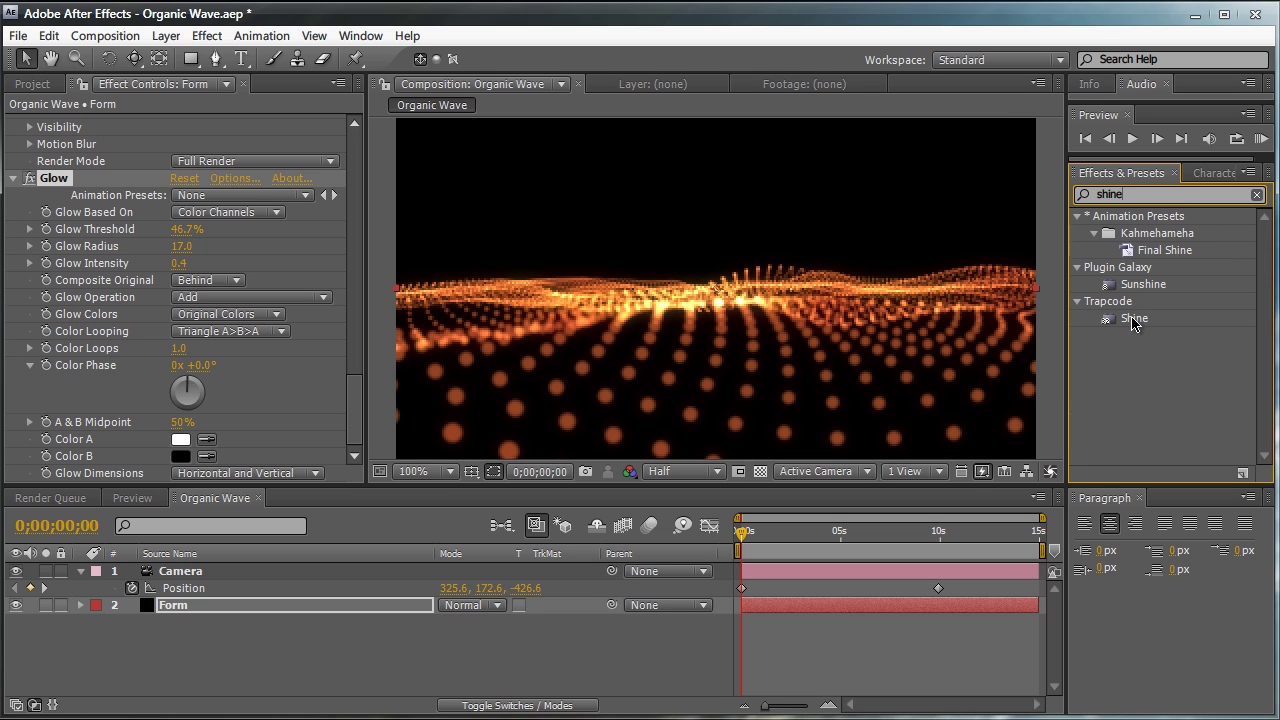
{"action": "left_click_drag", "start_coordinate": [1133, 318], "coordinate": [347, 285]}
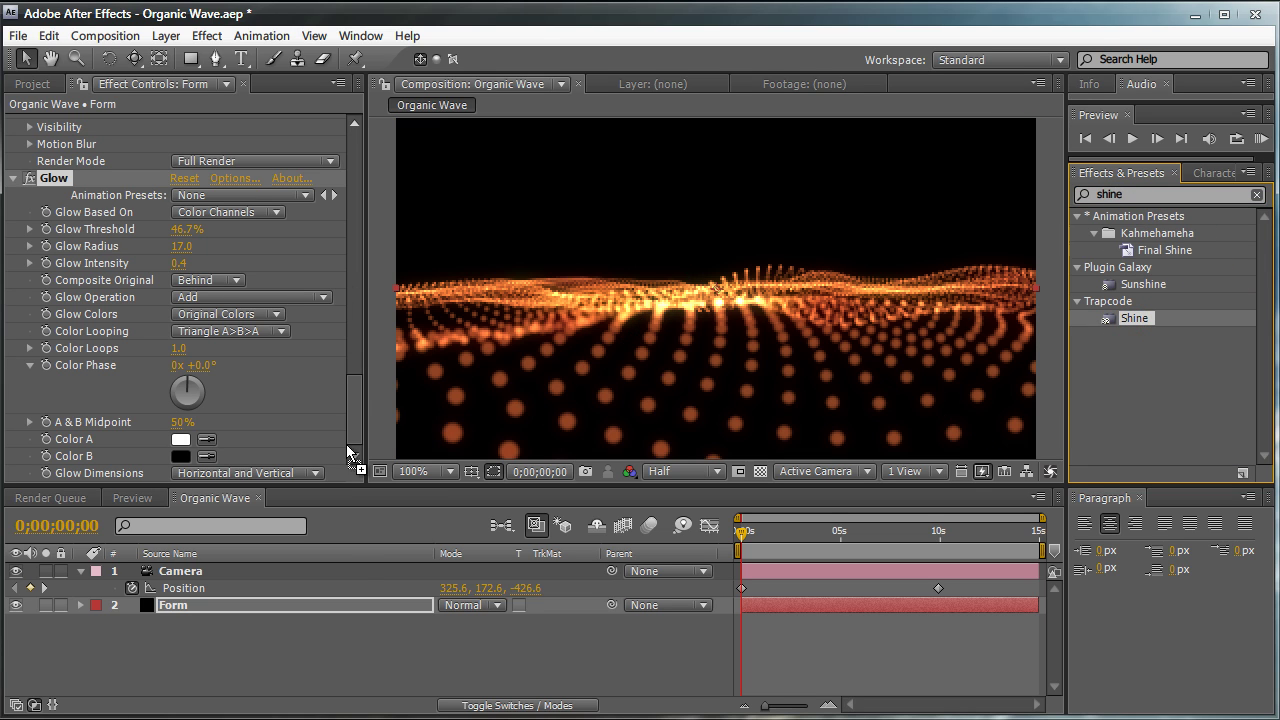
{"action": "left_click_drag", "start_coordinate": [345, 462], "coordinate": [342, 605]}
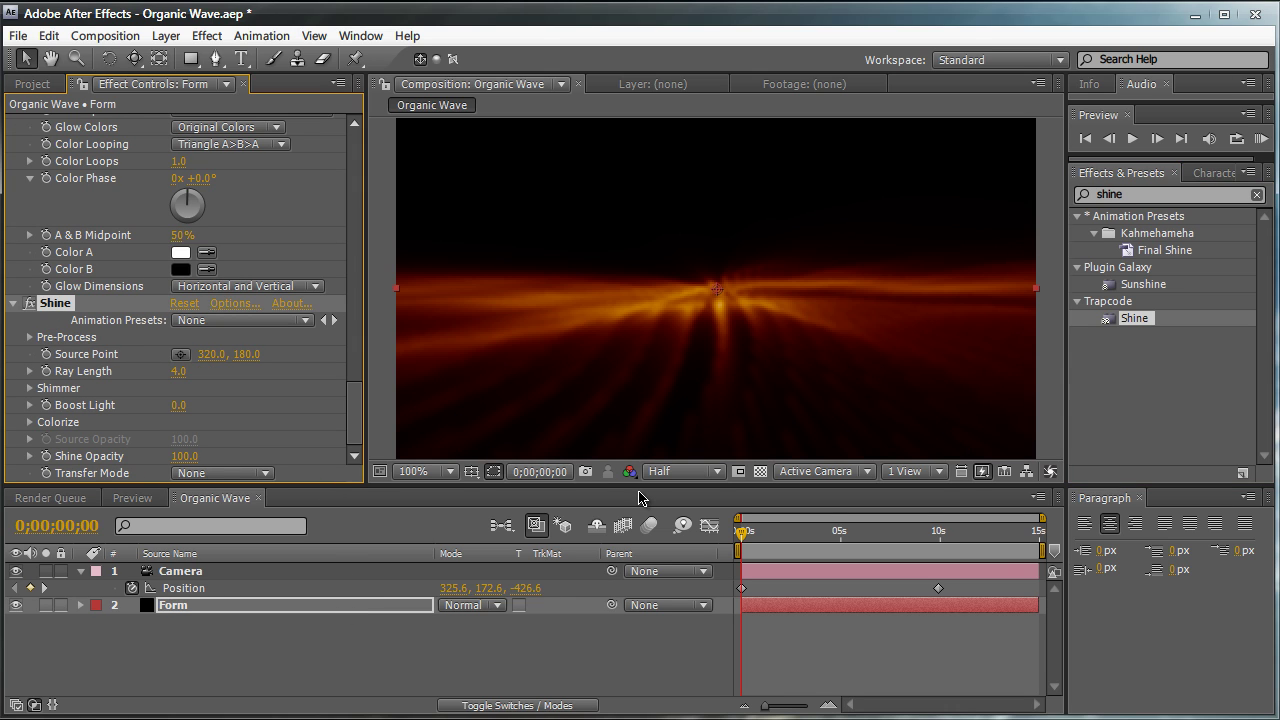
{"action": "left_click", "coordinate": [196, 476]}
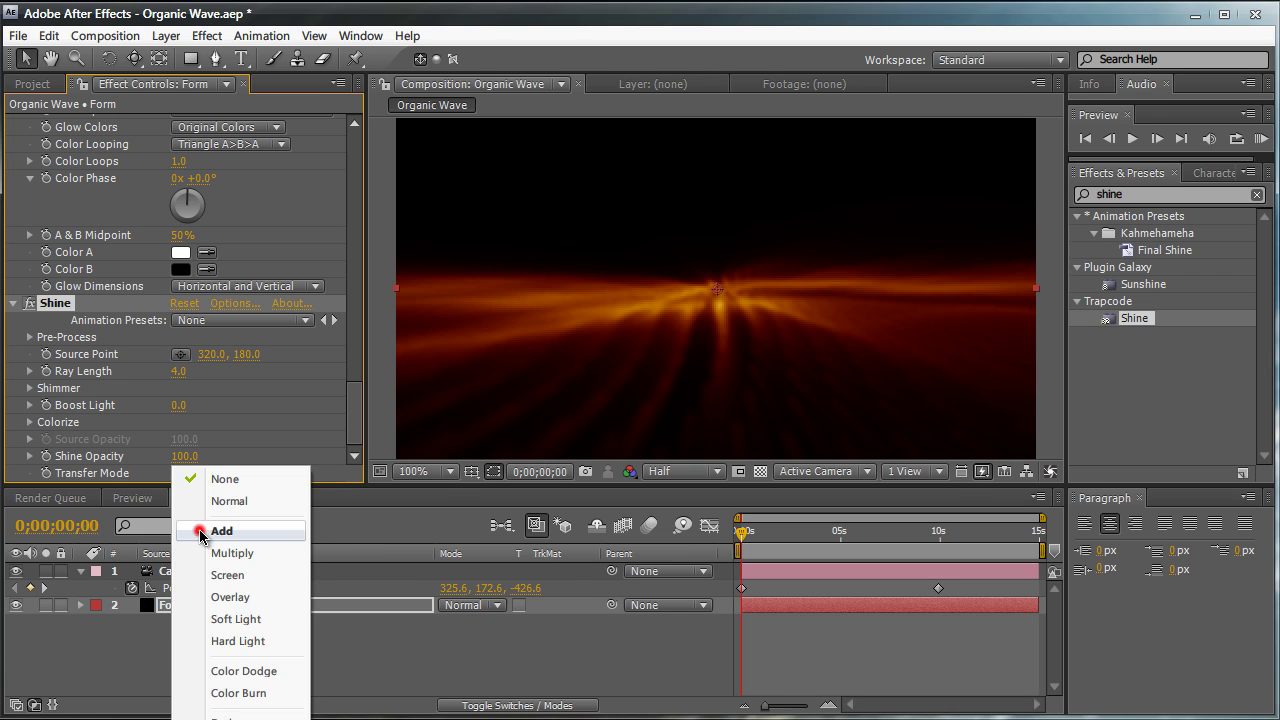
{"action": "left_click", "coordinate": [200, 531]}
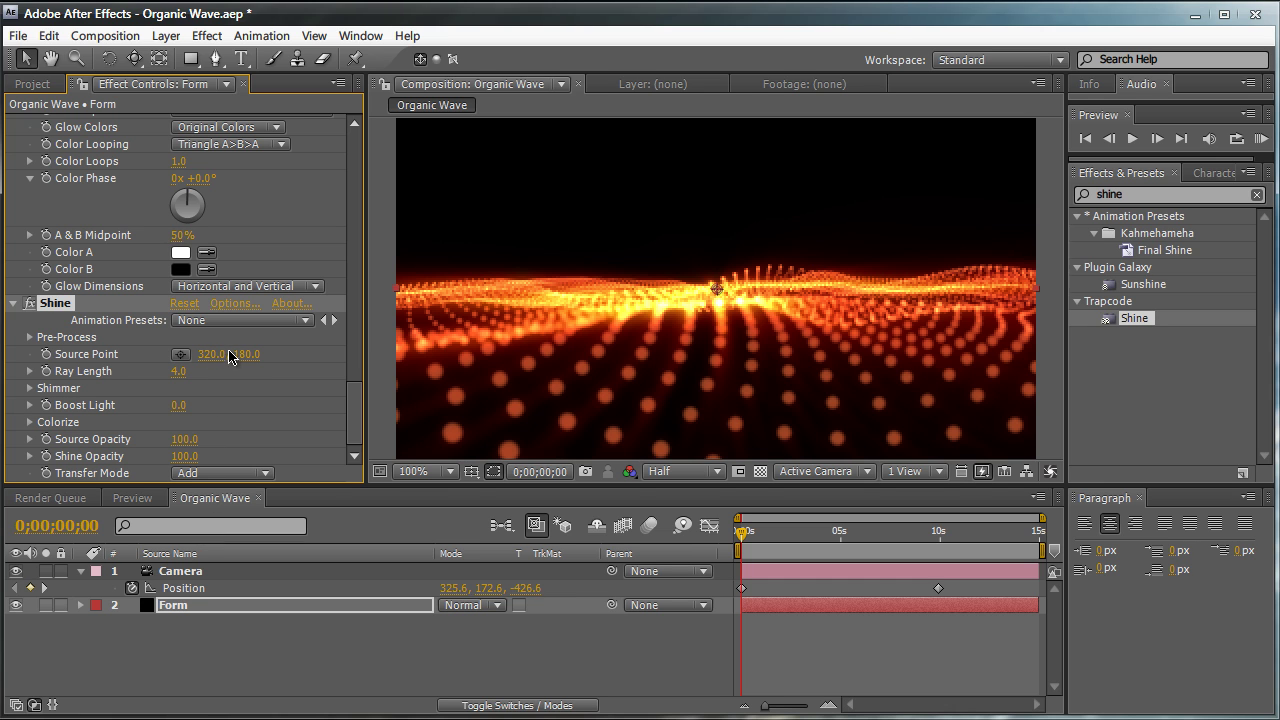
{"action": "left_click_drag", "start_coordinate": [250, 362], "coordinate": [453, 320]}
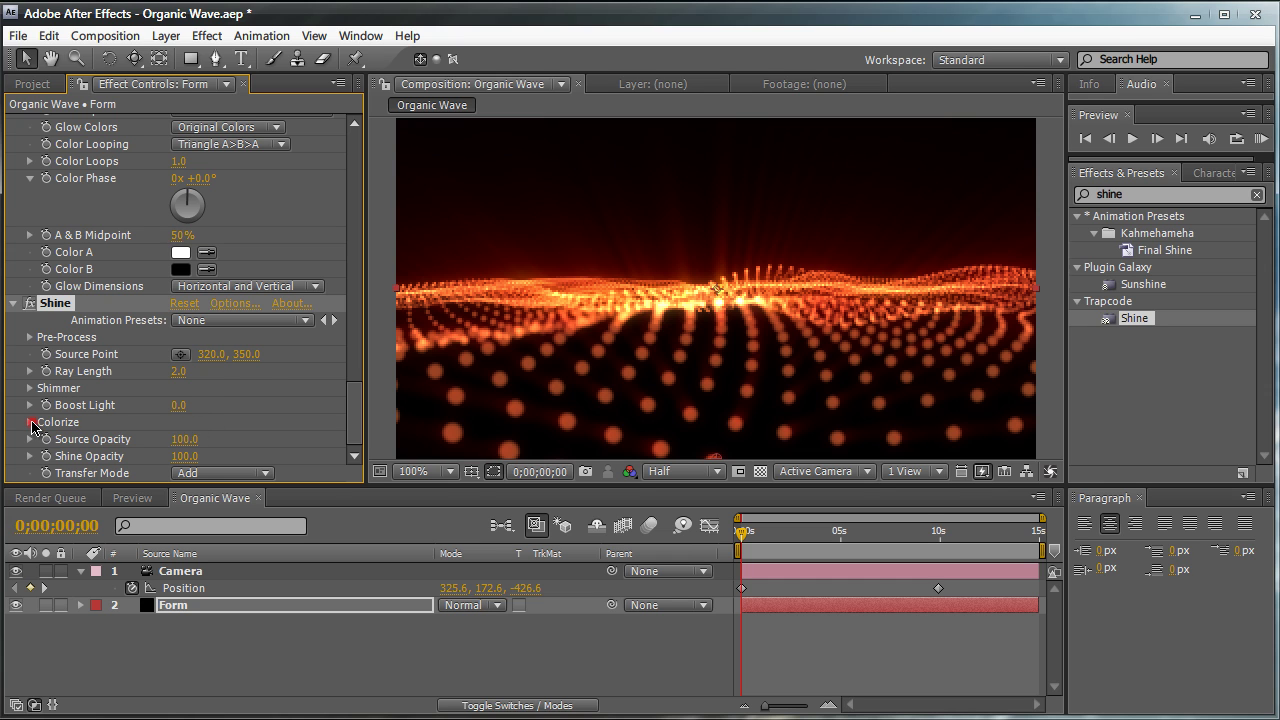
Tint Shine's Colorize shadows orange (FF4800) and its midtones a lighter peach orange
{"action": "left_click", "coordinate": [31, 422]}
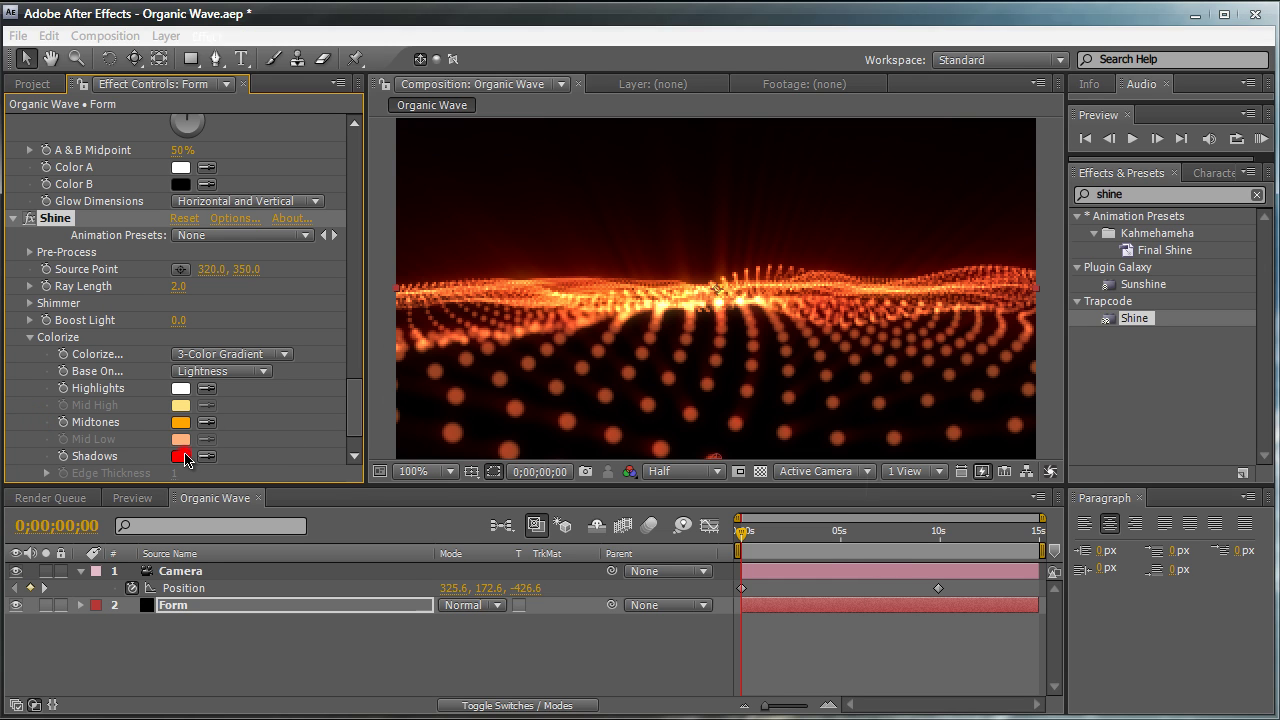
{"action": "left_click", "coordinate": [182, 456]}
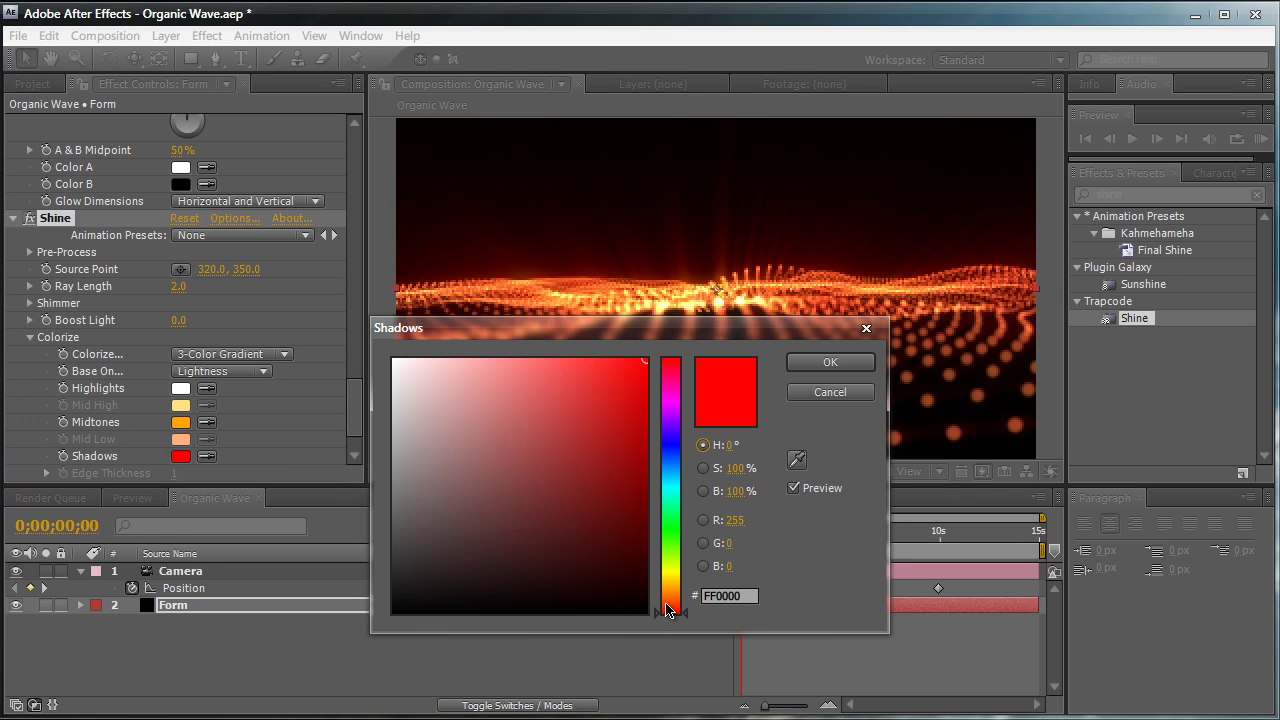
{"action": "left_click", "coordinate": [667, 603]}
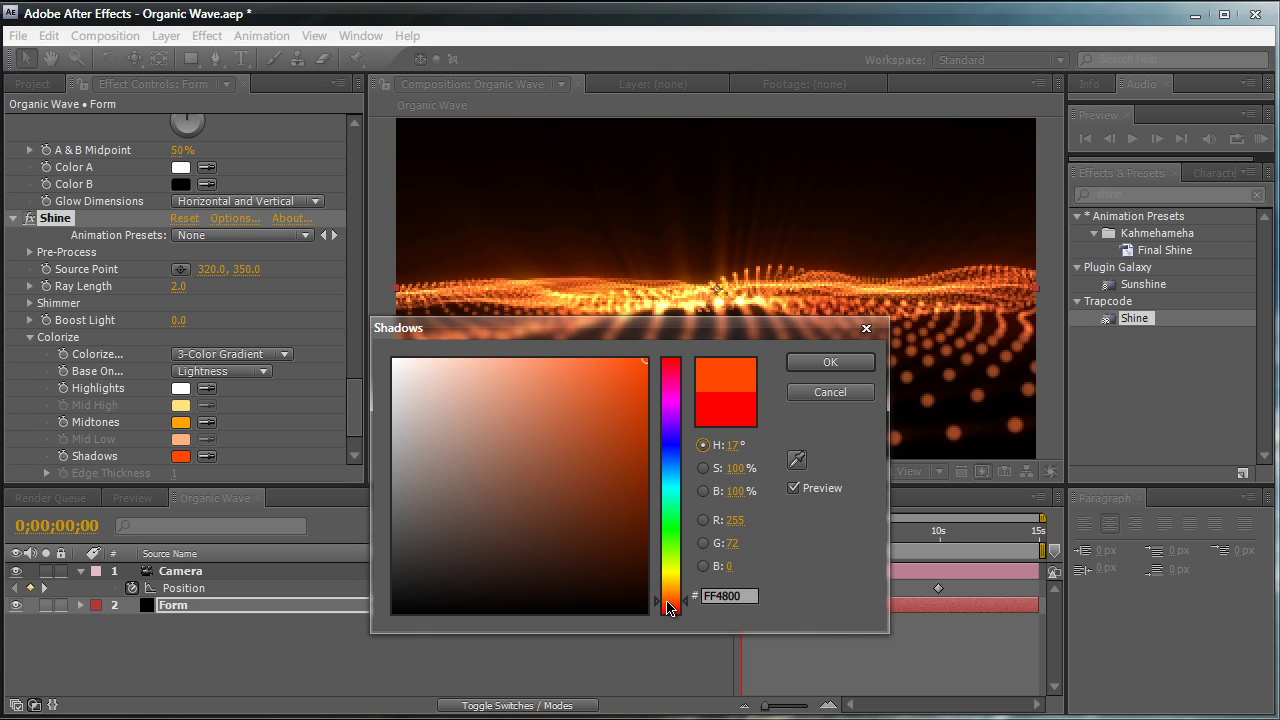
{"action": "left_click", "coordinate": [795, 364]}
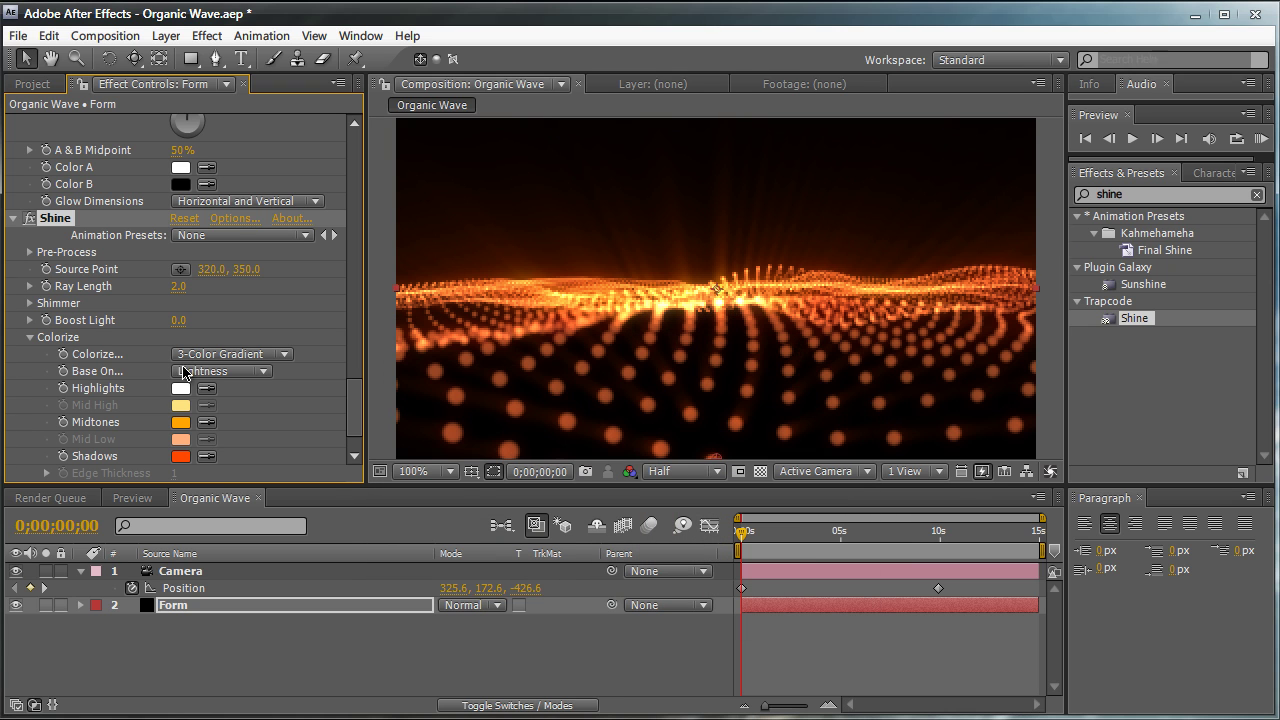
{"action": "left_click", "coordinate": [181, 422]}
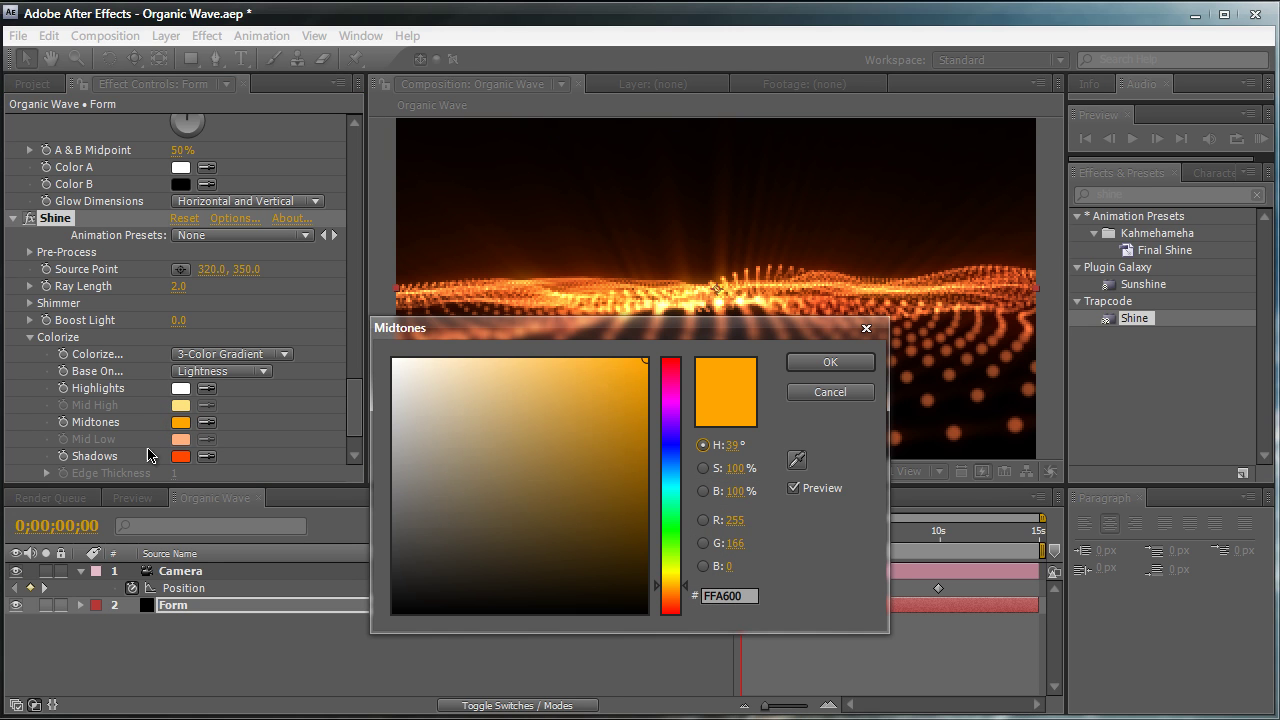
{"action": "left_click", "coordinate": [668, 601]}
{"action": "left_click_drag", "start_coordinate": [668, 600], "coordinate": [668, 597]}
{"action": "left_click", "coordinate": [580, 361]}
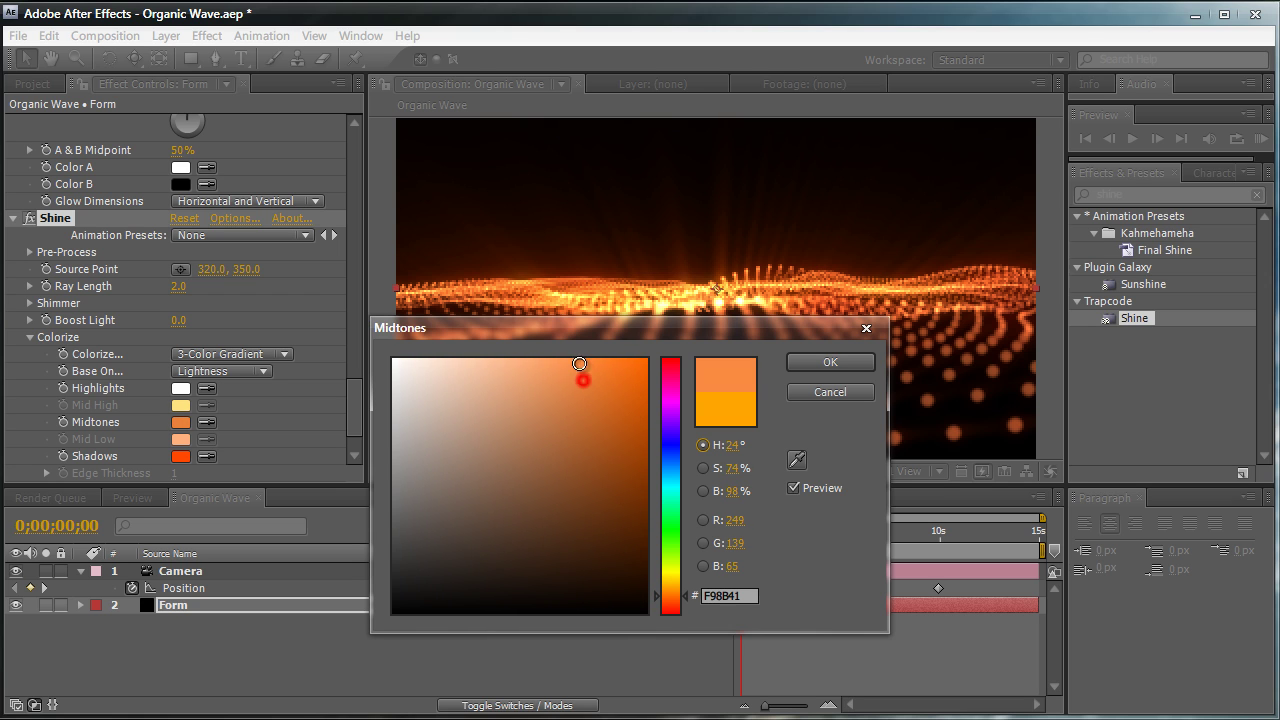
{"action": "left_click", "coordinate": [850, 363]}
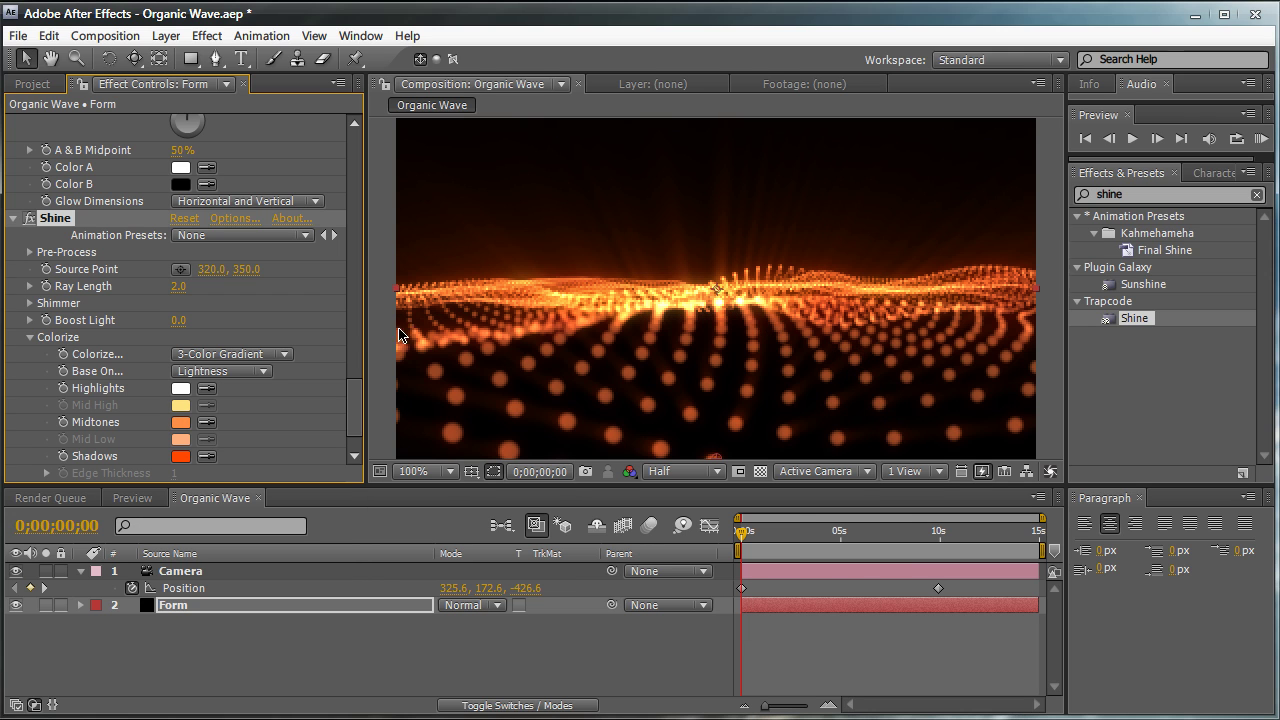
Raise Shine's Boost Light to 1.5
{"action": "left_click_drag", "start_coordinate": [352, 403], "coordinate": [348, 390]}
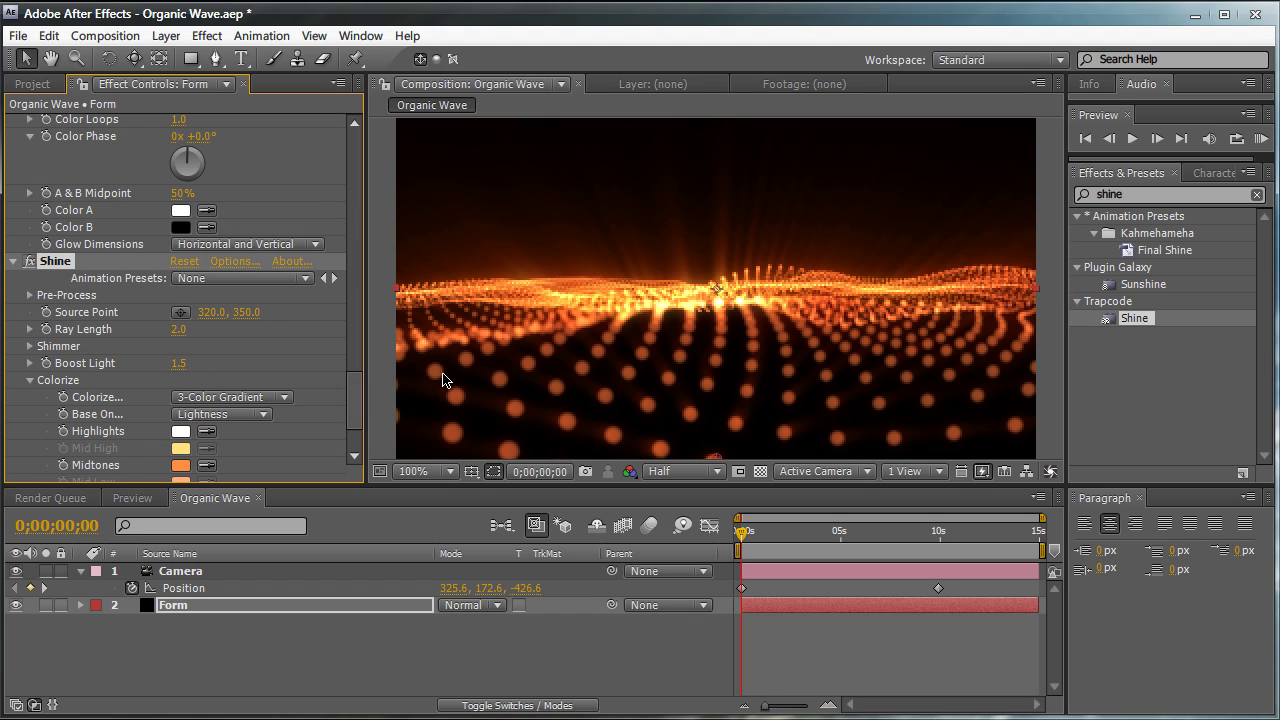
{"action": "scroll", "coordinate": [354, 400], "scroll_direction": "up", "scroll_amount": 3}
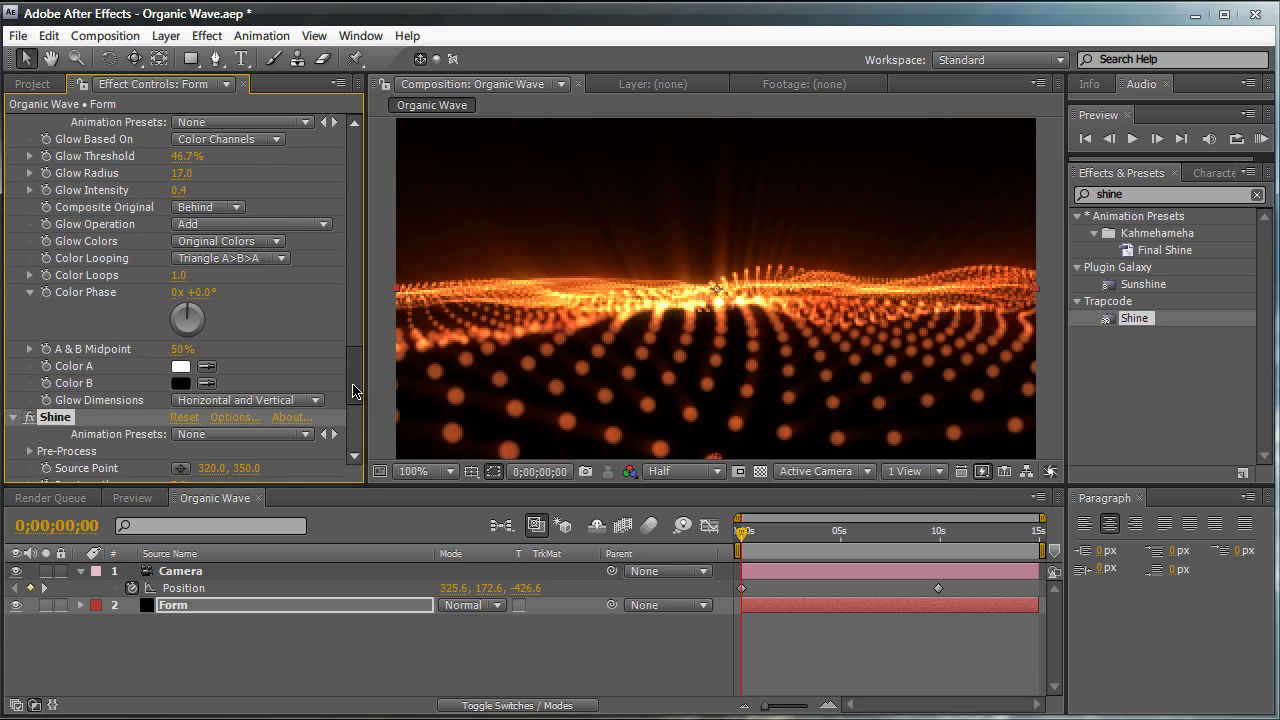
{"action": "scroll", "coordinate": [353, 392], "scroll_direction": "down", "scroll_amount": 4}
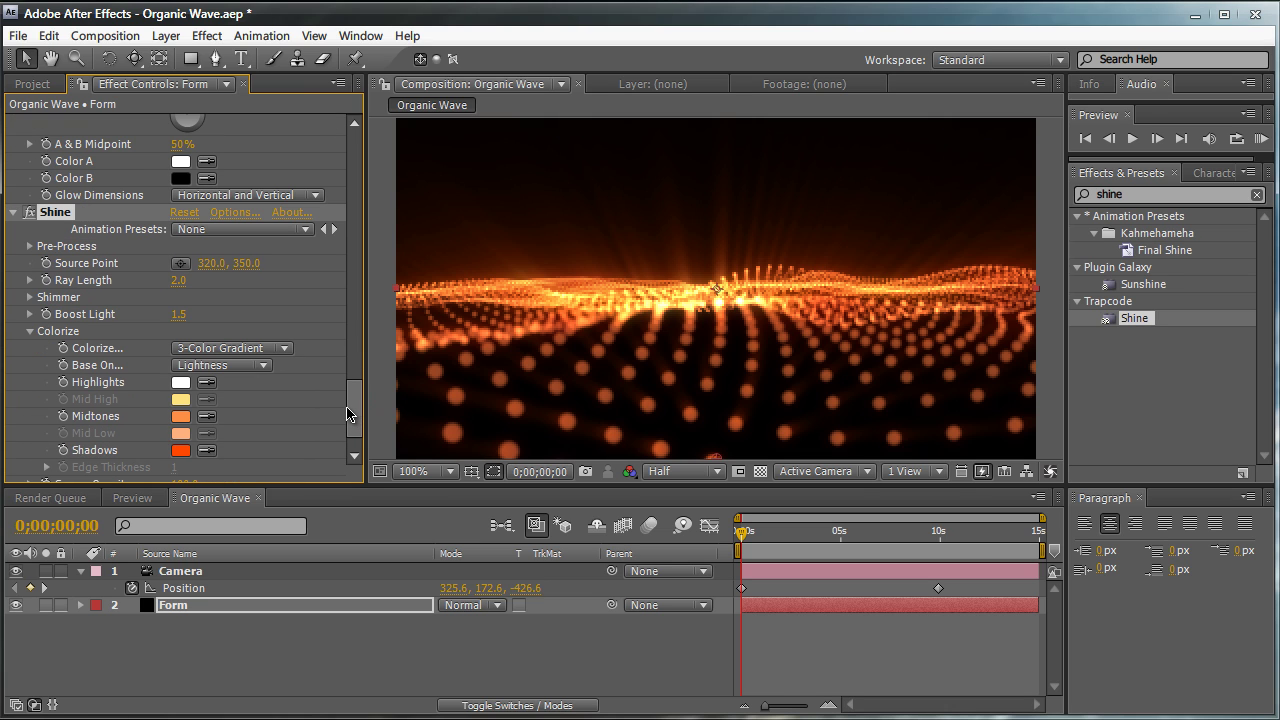
Add an adjustment layer named CC and place it below the Camera
{"action": "left_click", "coordinate": [166, 36]}
{"action": "mouse_move", "coordinate": [240, 59]}
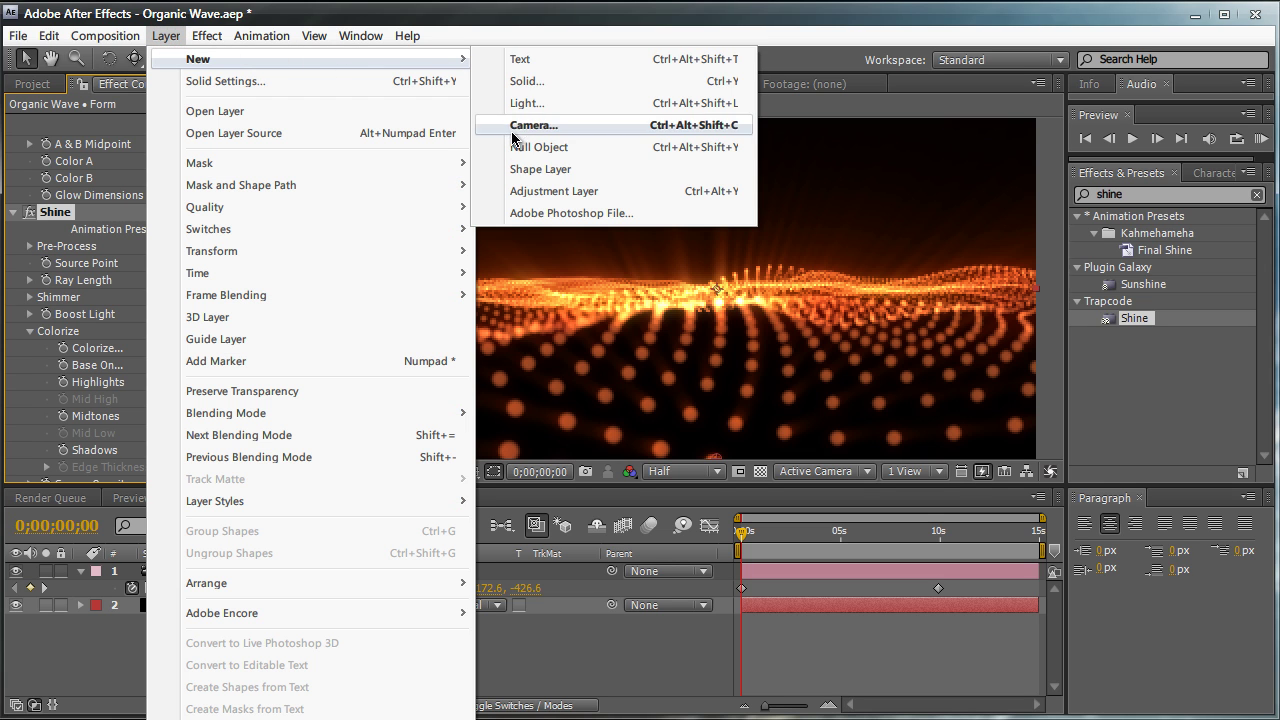
{"action": "left_click", "coordinate": [520, 191]}
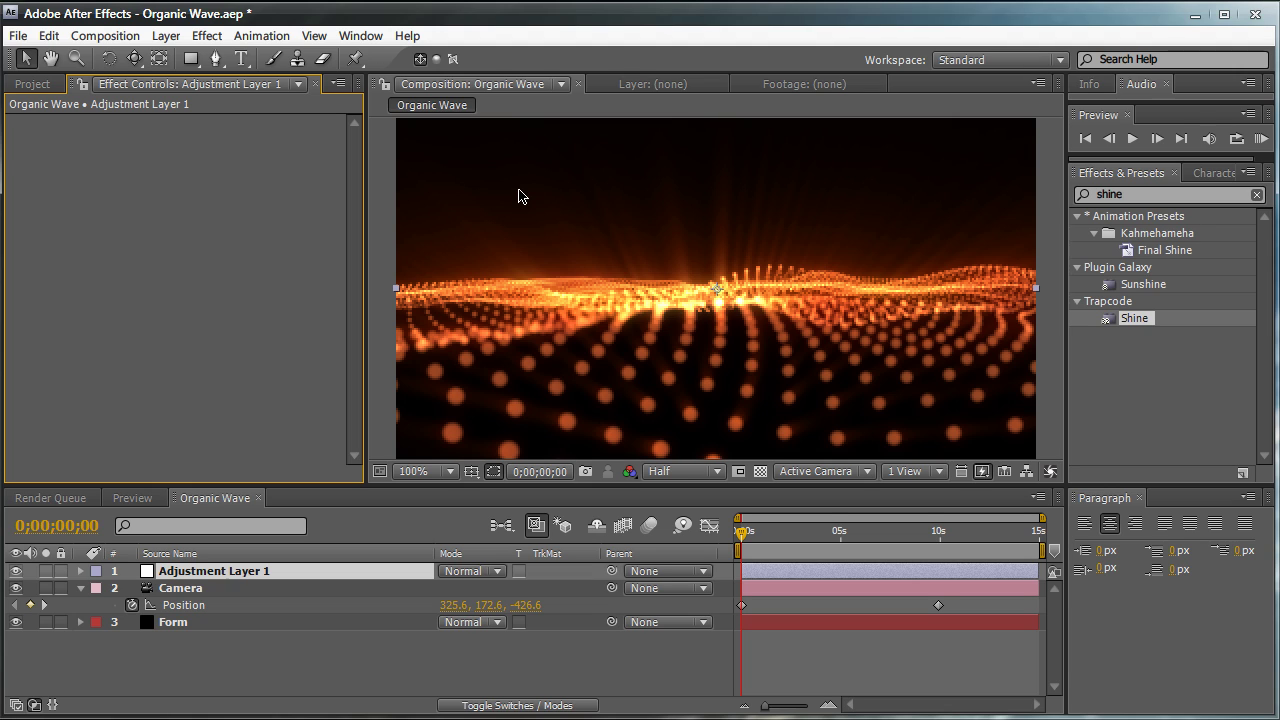
{"action": "left_click", "coordinate": [401, 574]}
{"action": "key", "text": "Return"}
{"action": "type", "text": "CC"}
{"action": "key", "text": "Return"}
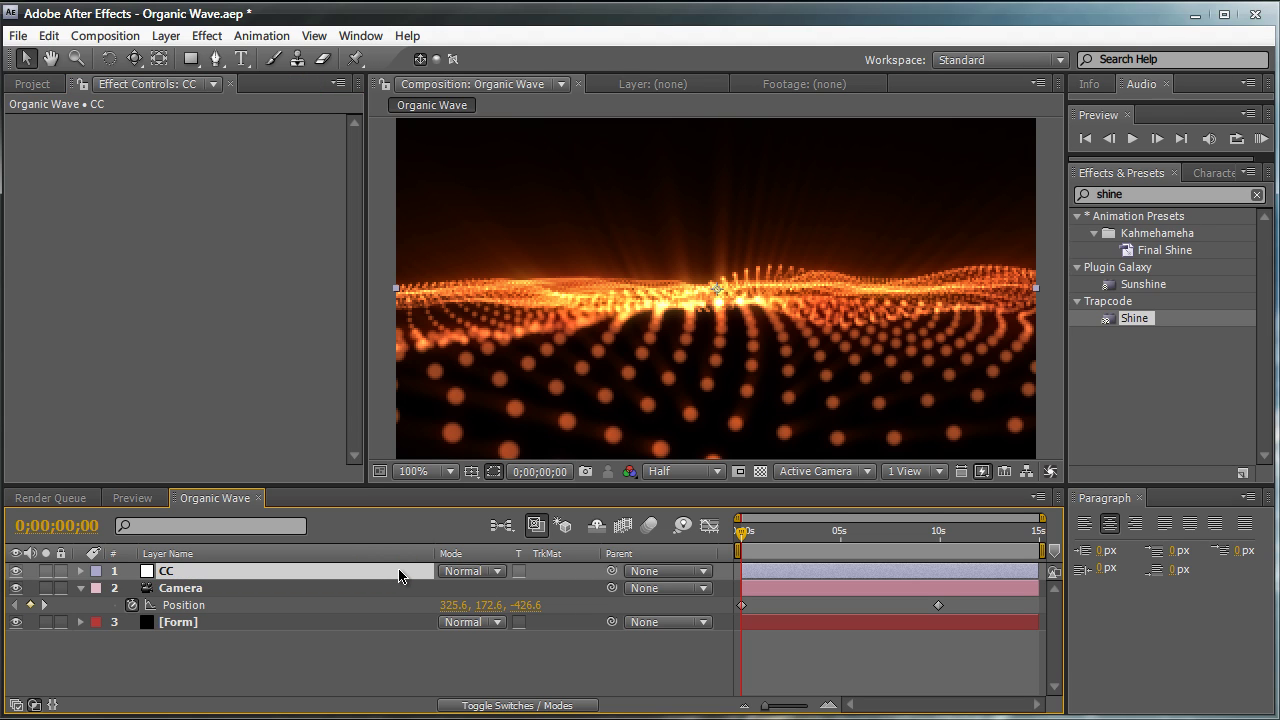
{"action": "left_click_drag", "start_coordinate": [399, 576], "coordinate": [400, 612]}
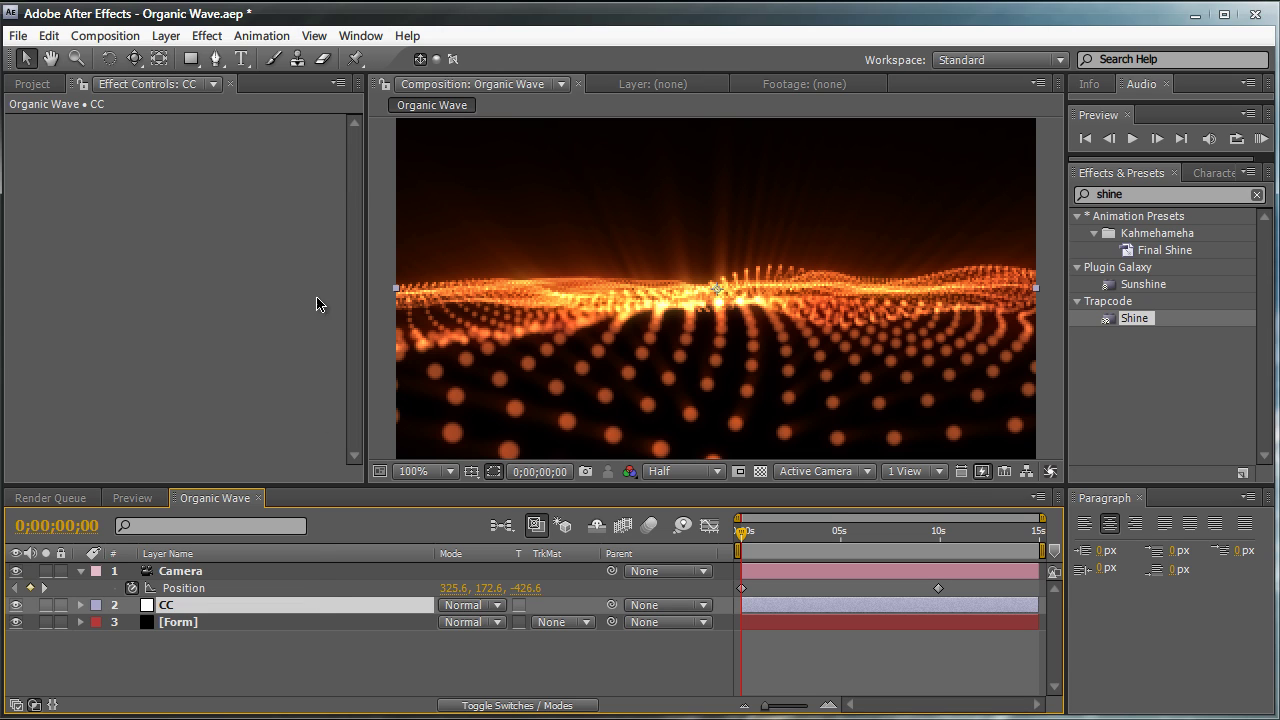
Apply Curves to CC with a gentle S-curve
{"action": "left_click", "coordinate": [1127, 194]}
{"action": "key", "text": "BackSpace"}
{"action": "key", "text": "BackSpace"}
{"action": "key", "text": "BackSpace"}
{"action": "key", "text": "BackSpace"}
{"action": "key", "text": "BackSpace"}
{"action": "type", "text": "curves"}
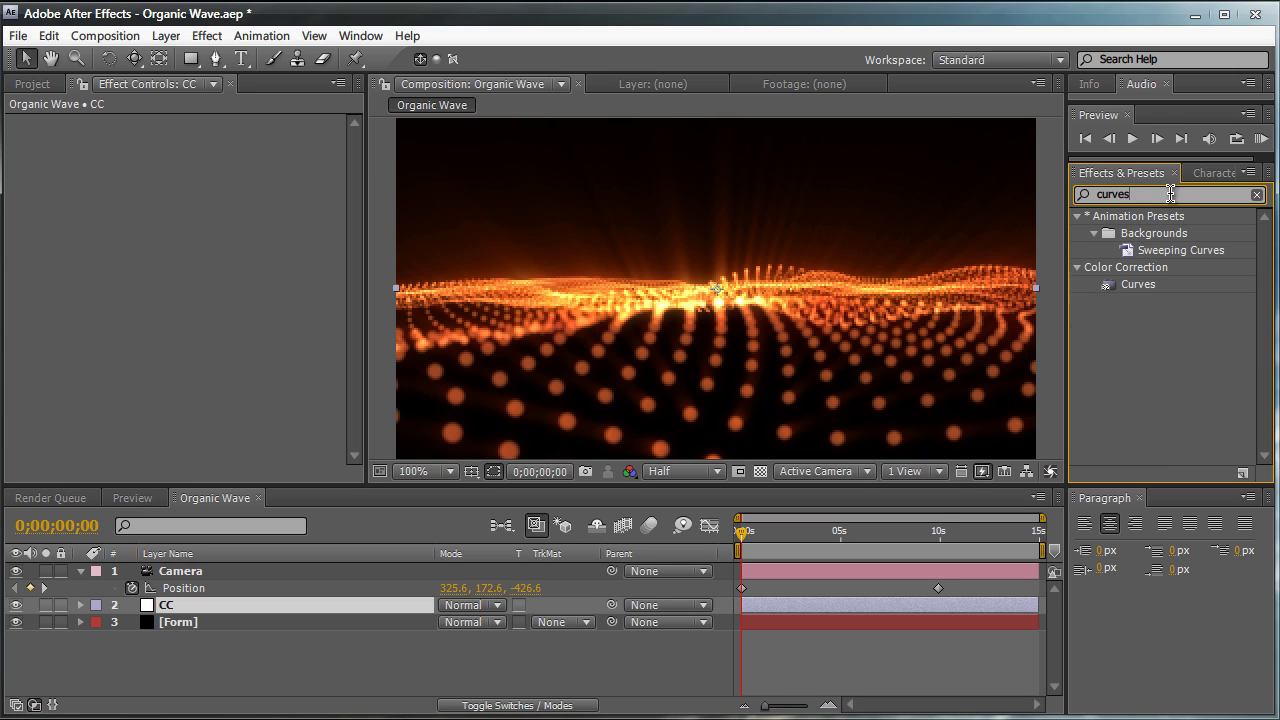
{"action": "left_click_drag", "start_coordinate": [1133, 285], "coordinate": [291, 600]}
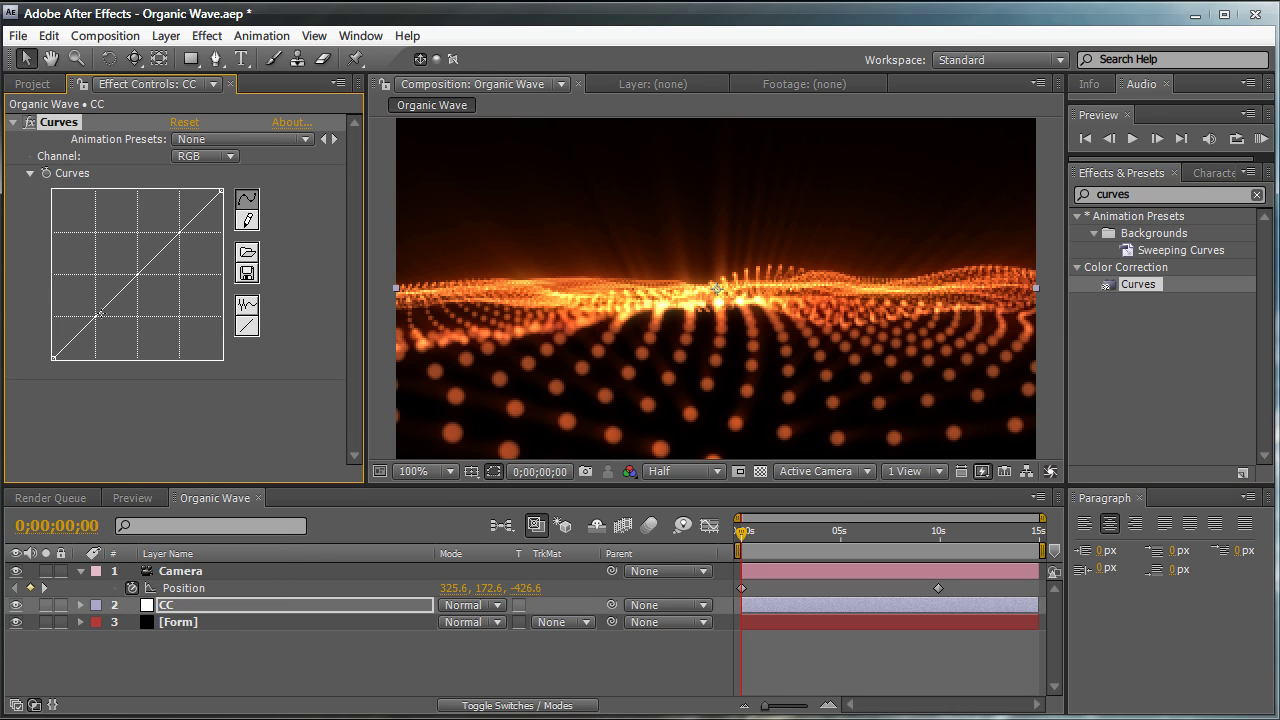
{"action": "left_click_drag", "start_coordinate": [100, 313], "coordinate": [101, 325]}
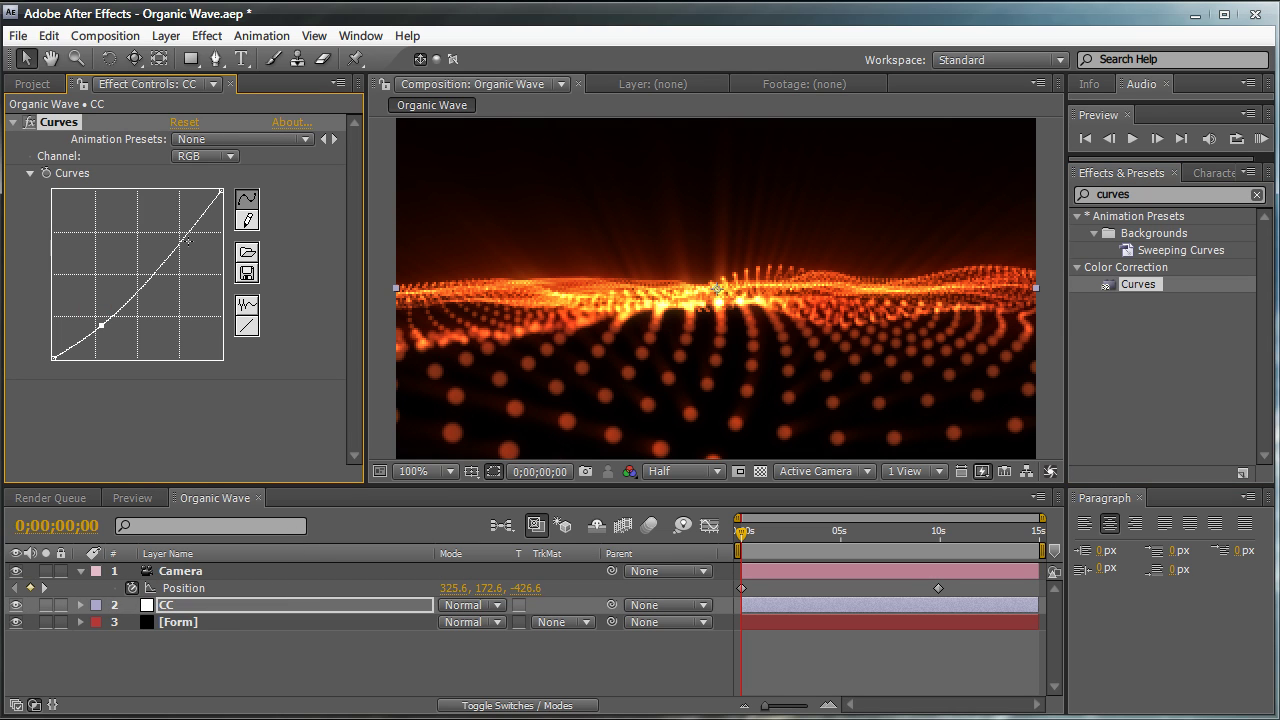
{"action": "left_click_drag", "start_coordinate": [187, 241], "coordinate": [181, 234]}
{"action": "left_click_drag", "start_coordinate": [100, 326], "coordinate": [98, 321]}
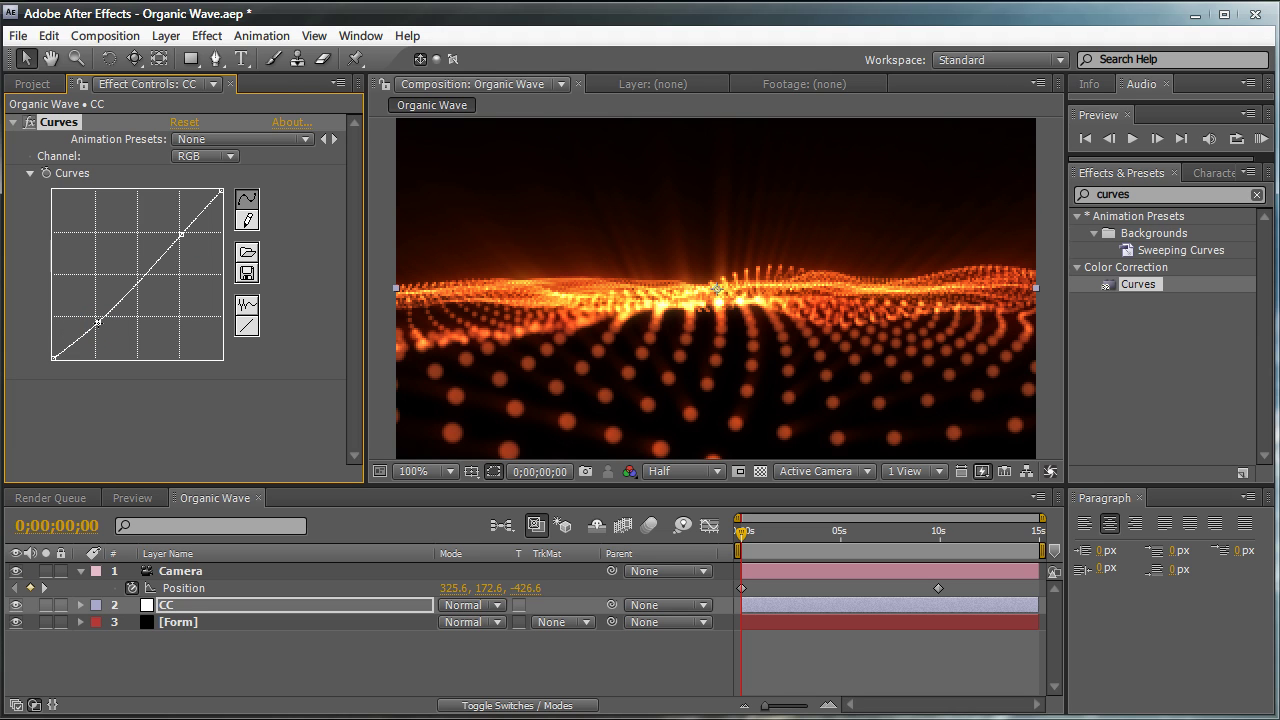
Apply Hue/Saturation to CC with Master Saturation at -16
{"action": "left_click", "coordinate": [1230, 194]}
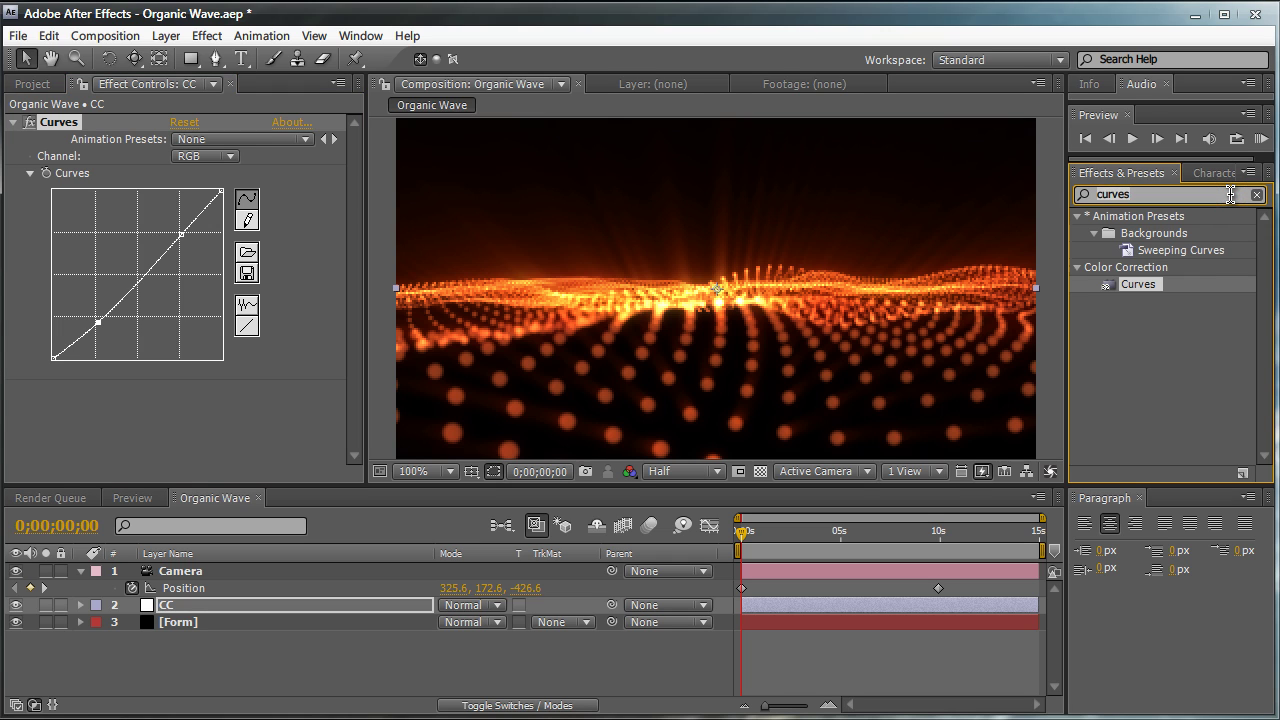
{"action": "type", "text": "hue"}
{"action": "left_click_drag", "start_coordinate": [1195, 337], "coordinate": [326, 350]}
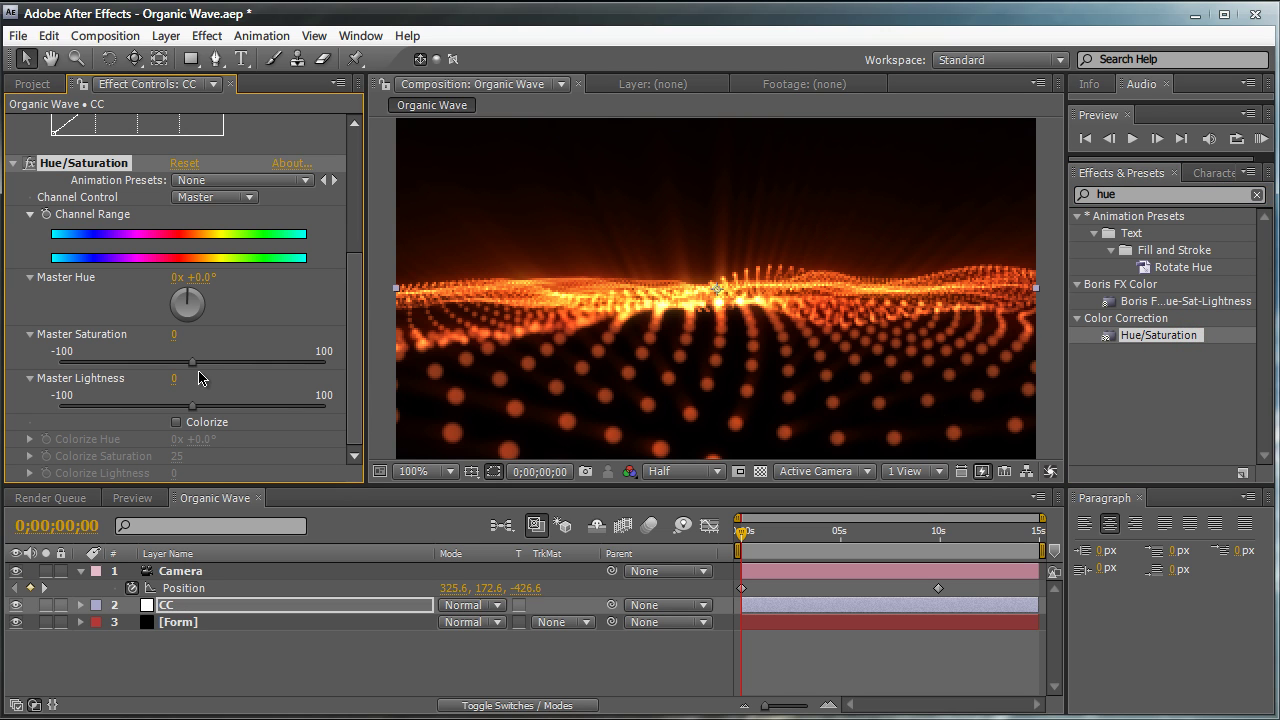
{"action": "left_click_drag", "start_coordinate": [191, 362], "coordinate": [168, 366]}
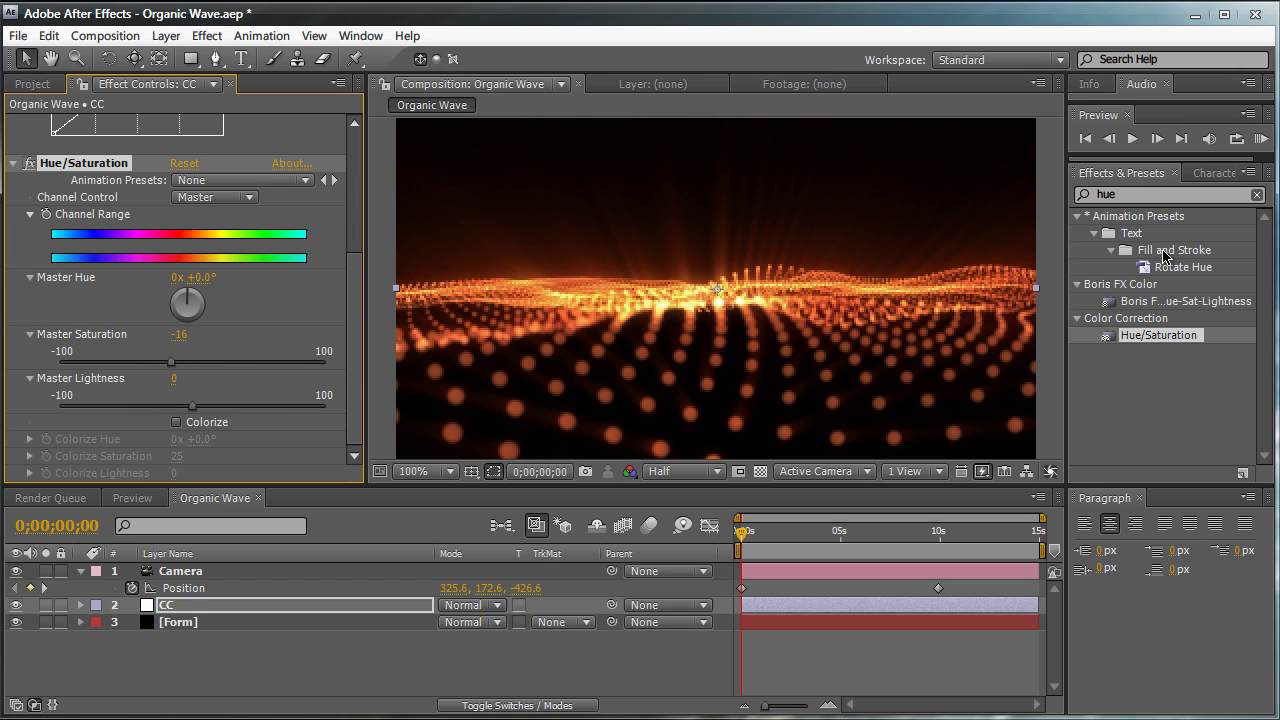
Apply Levels to CC with Input Black raised to 17
{"action": "left_click", "coordinate": [1158, 193]}
{"action": "left_click", "coordinate": [1157, 193]}
{"action": "type", "text": "level"}
{"action": "left_click_drag", "start_coordinate": [1138, 390], "coordinate": [302, 376]}
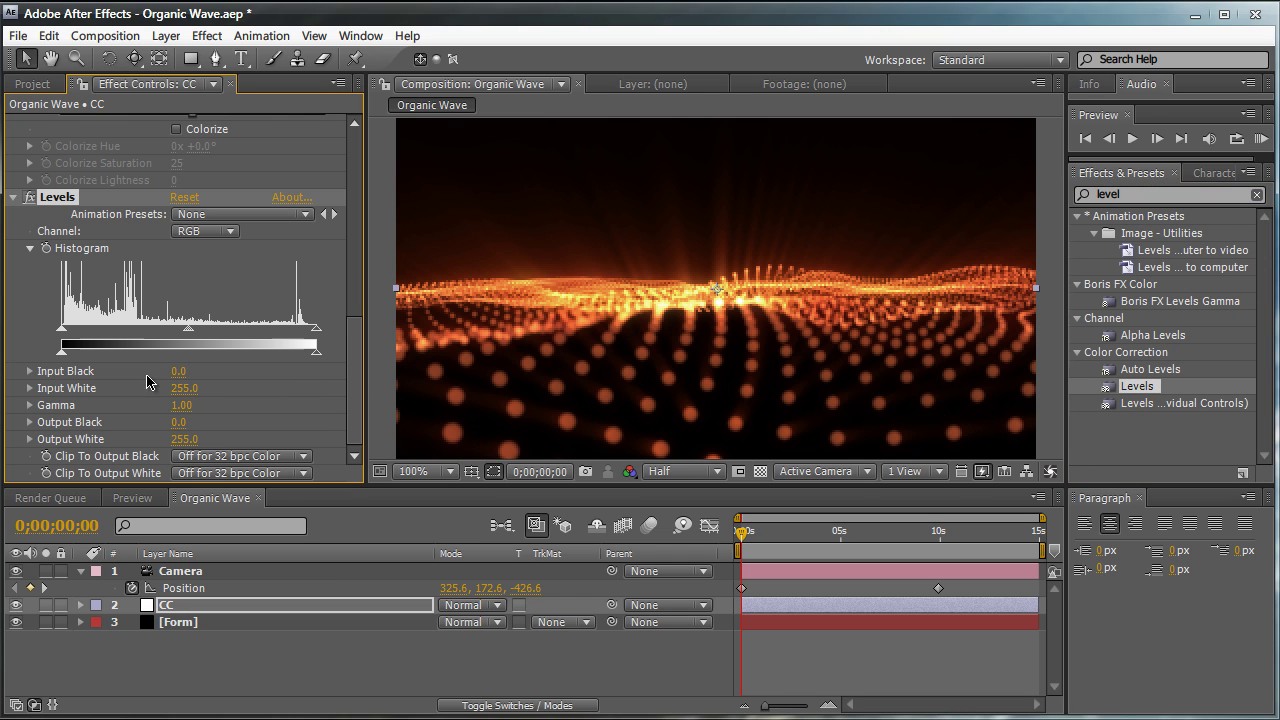
{"action": "left_click_drag", "start_coordinate": [61, 336], "coordinate": [72, 333]}
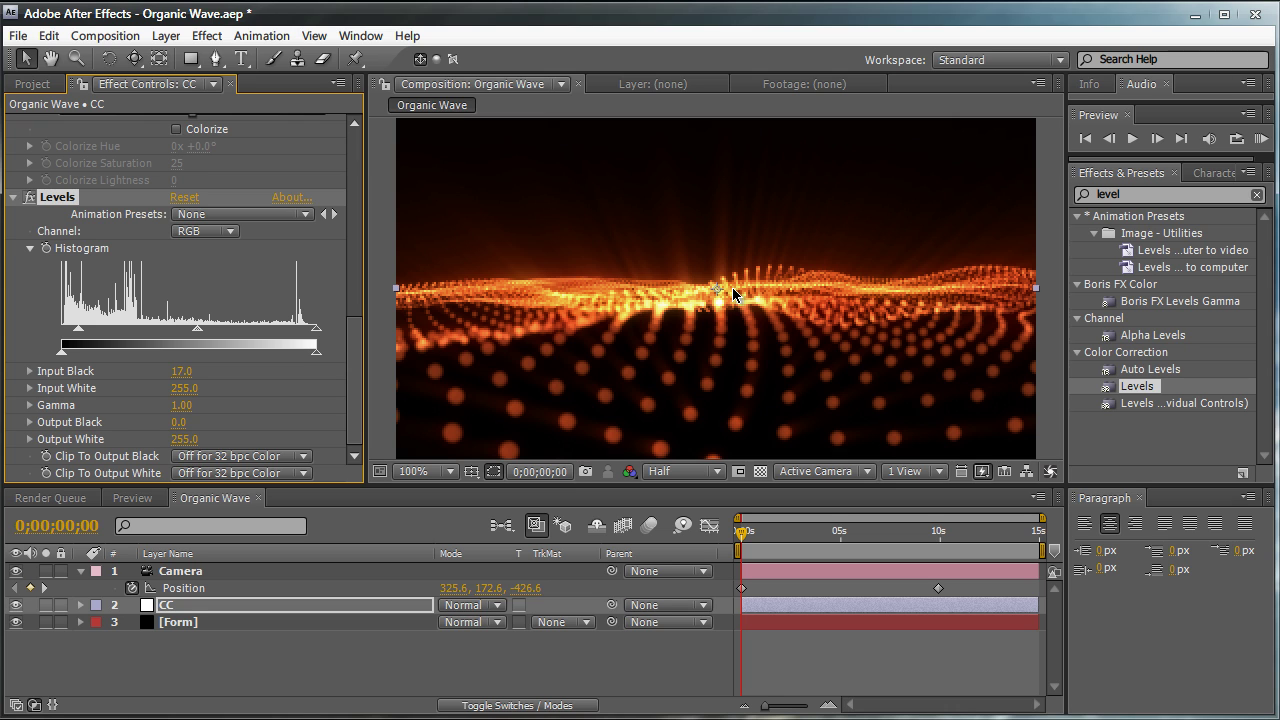
{"action": "left_click", "coordinate": [130, 499]}
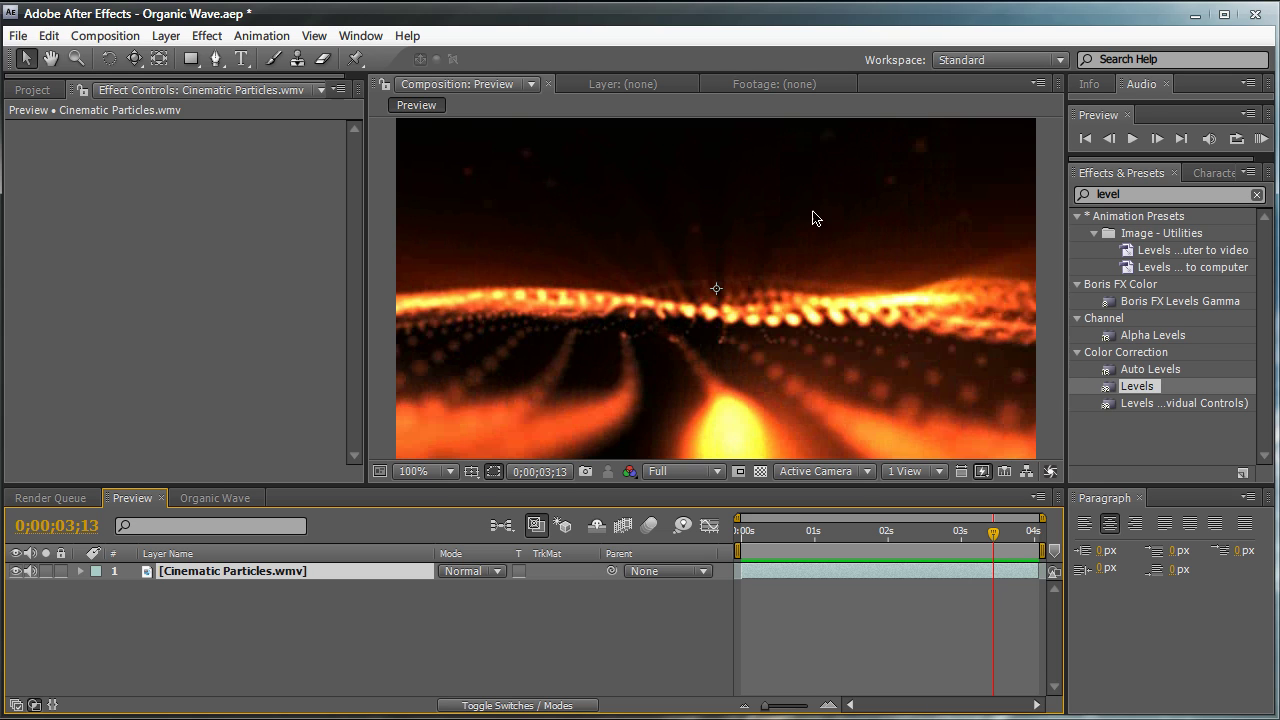
{"action": "left_click", "coordinate": [222, 499]}
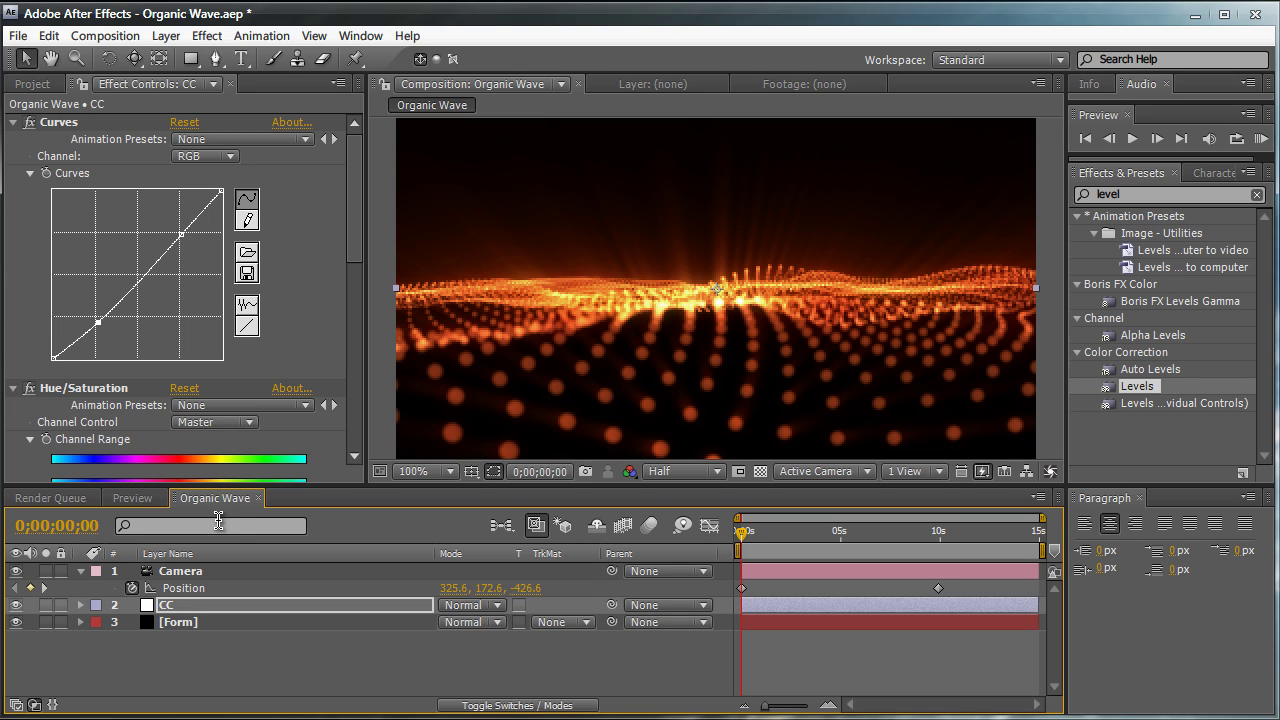
Create a solid named Particular and apply Trapcode Particular to it
{"action": "key", "text": "ctrl+y"}
{"action": "type", "text": "Particular"}
{"action": "key", "text": "Return"}
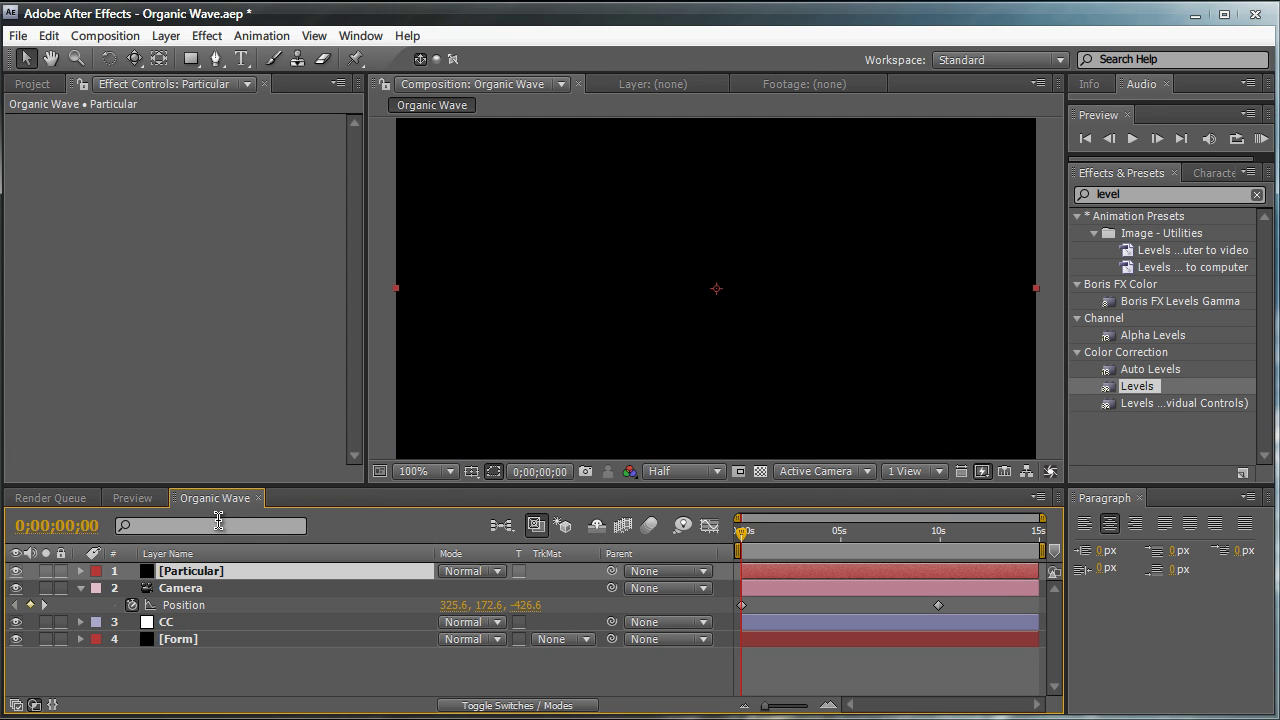
{"action": "left_click", "coordinate": [1125, 196]}
{"action": "type", "text": "particular"}
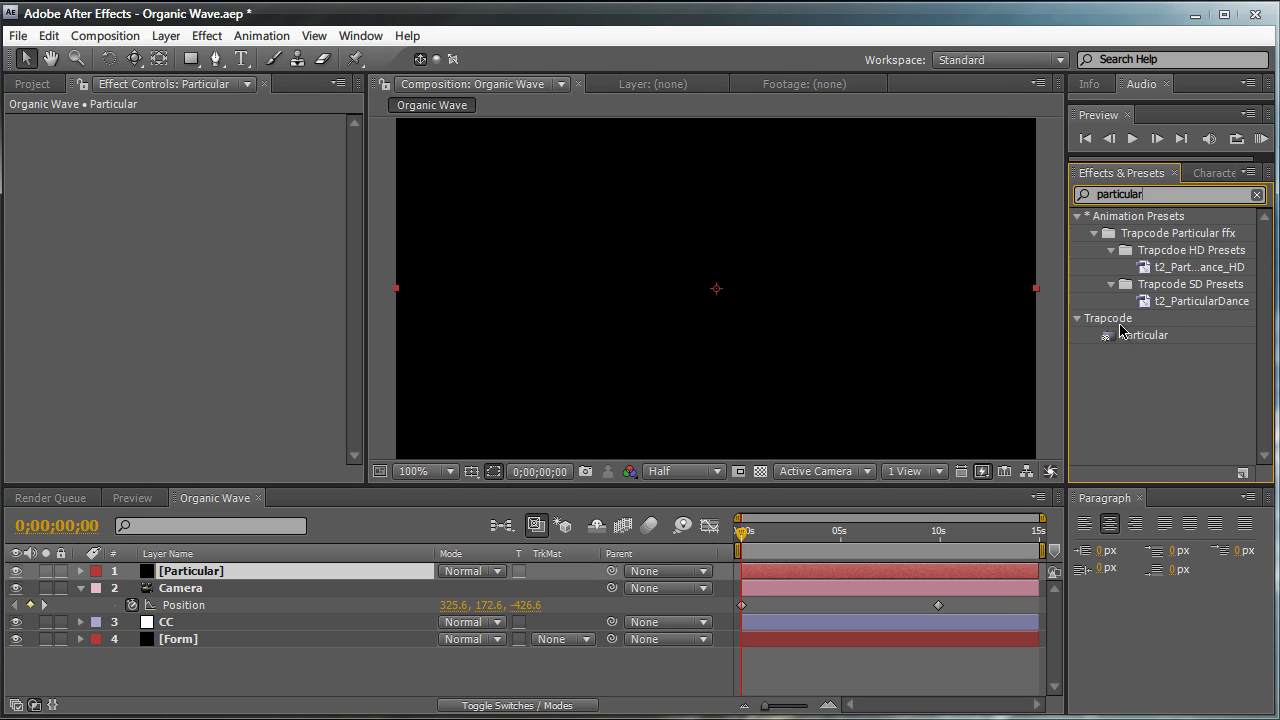
{"action": "left_click_drag", "start_coordinate": [1120, 336], "coordinate": [722, 320]}
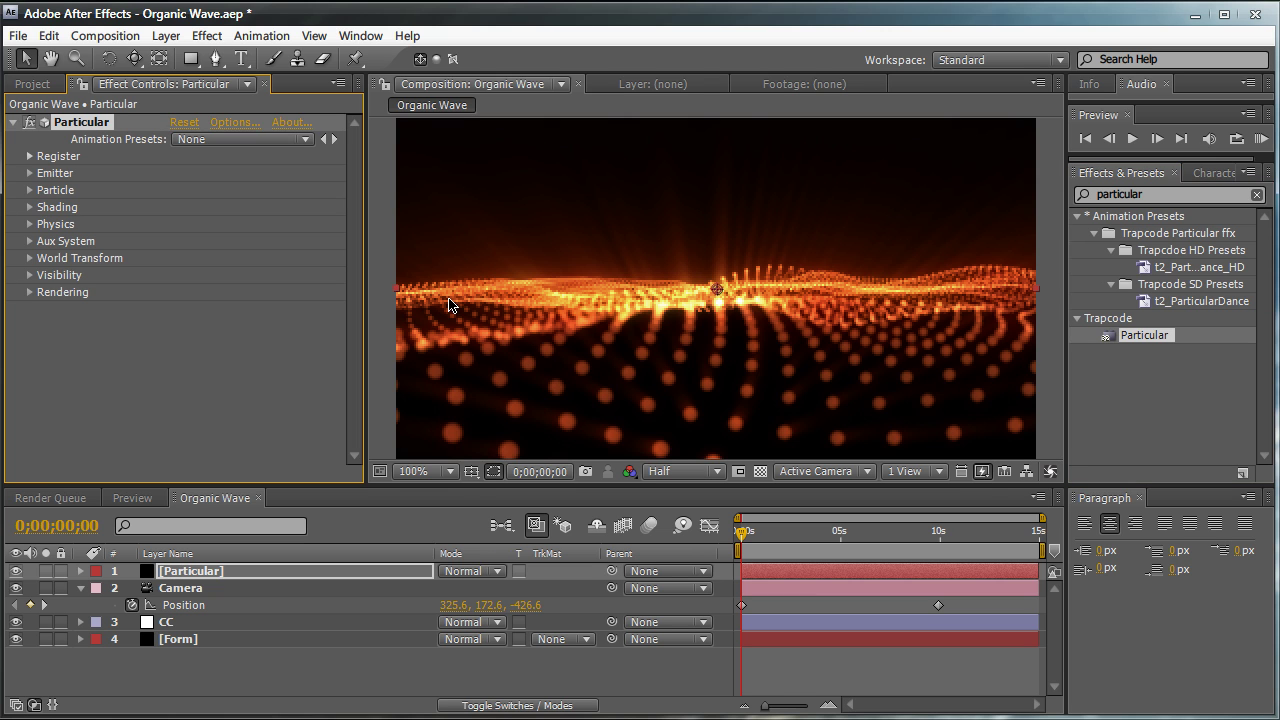
Solo Particular and set a Box emitter at 18 particles/sec
{"action": "left_click", "coordinate": [45, 571]}
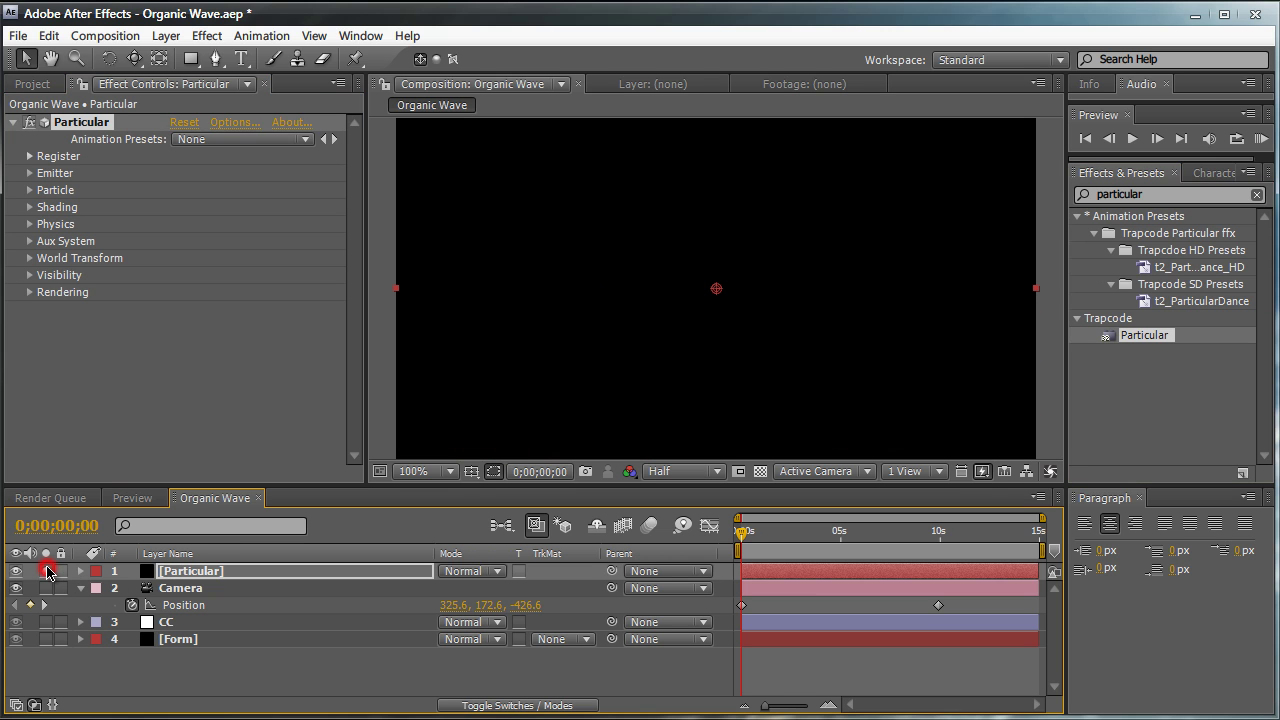
{"action": "left_click_drag", "start_coordinate": [743, 535], "coordinate": [771, 532]}
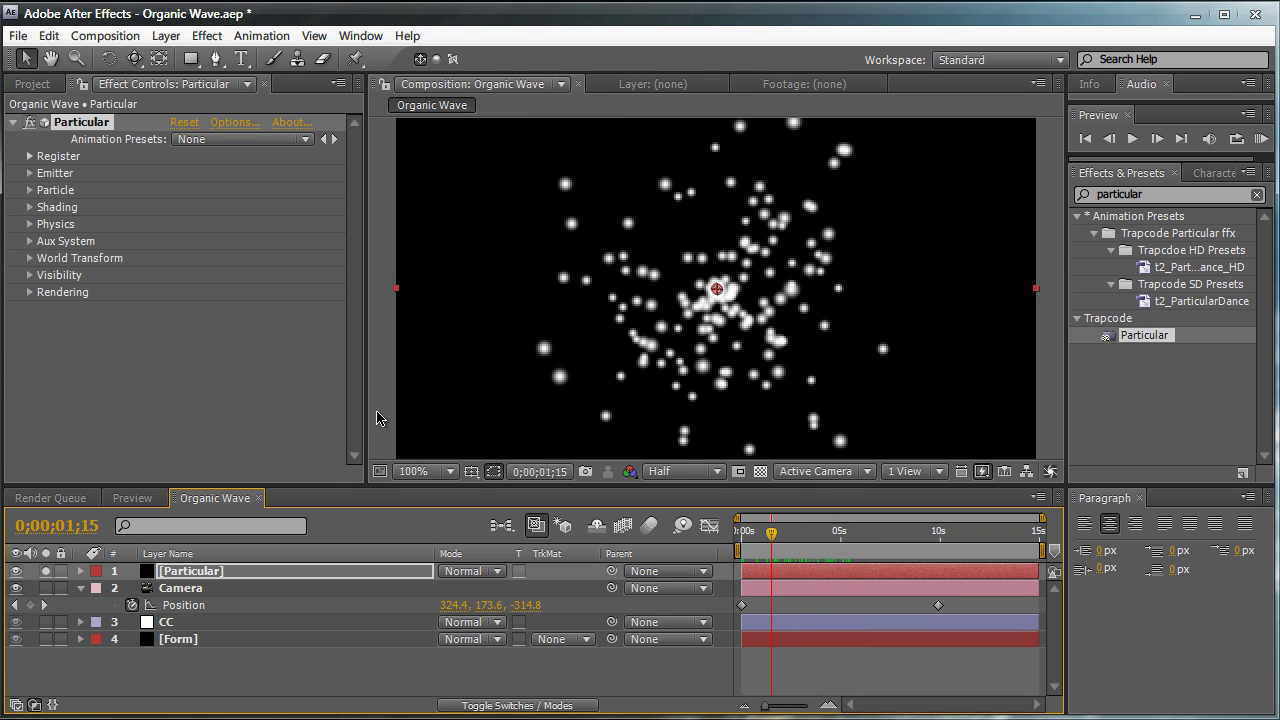
{"action": "left_click", "coordinate": [30, 173]}
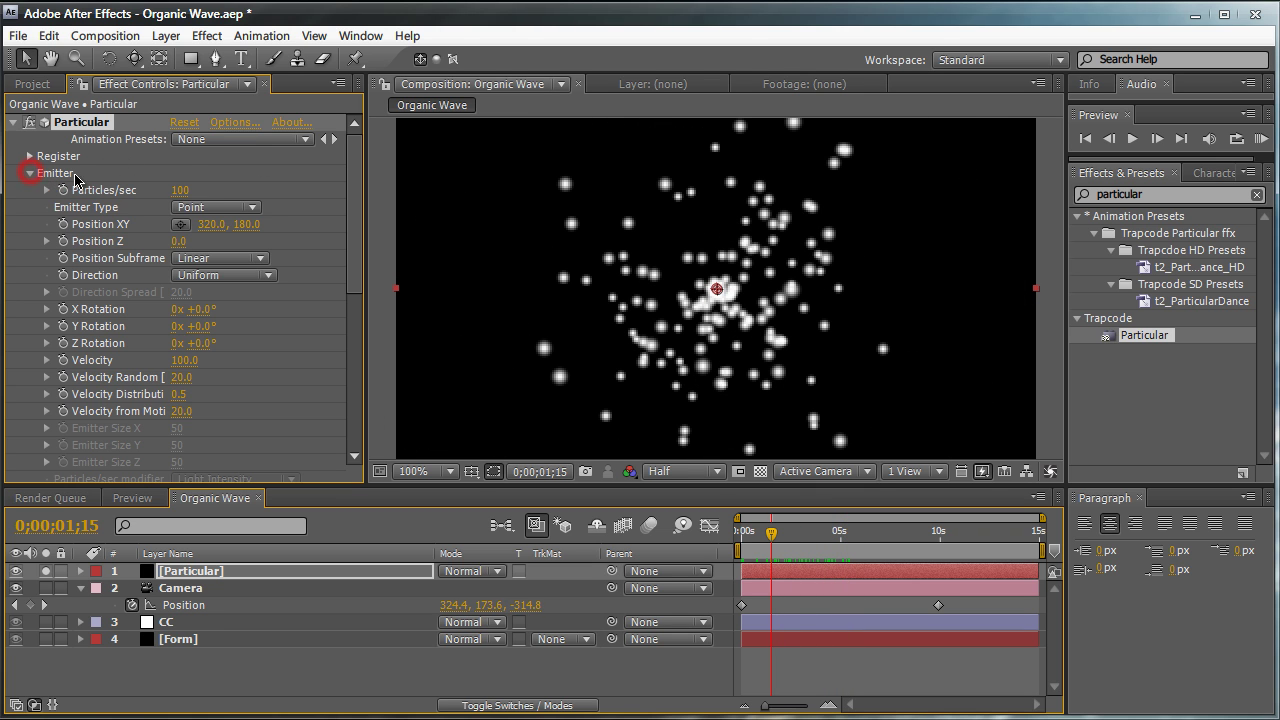
{"action": "scroll", "coordinate": [220, 200], "scroll_direction": "down", "scroll_amount": 2}
{"action": "left_click", "coordinate": [210, 157]}
{"action": "left_click", "coordinate": [222, 103]}
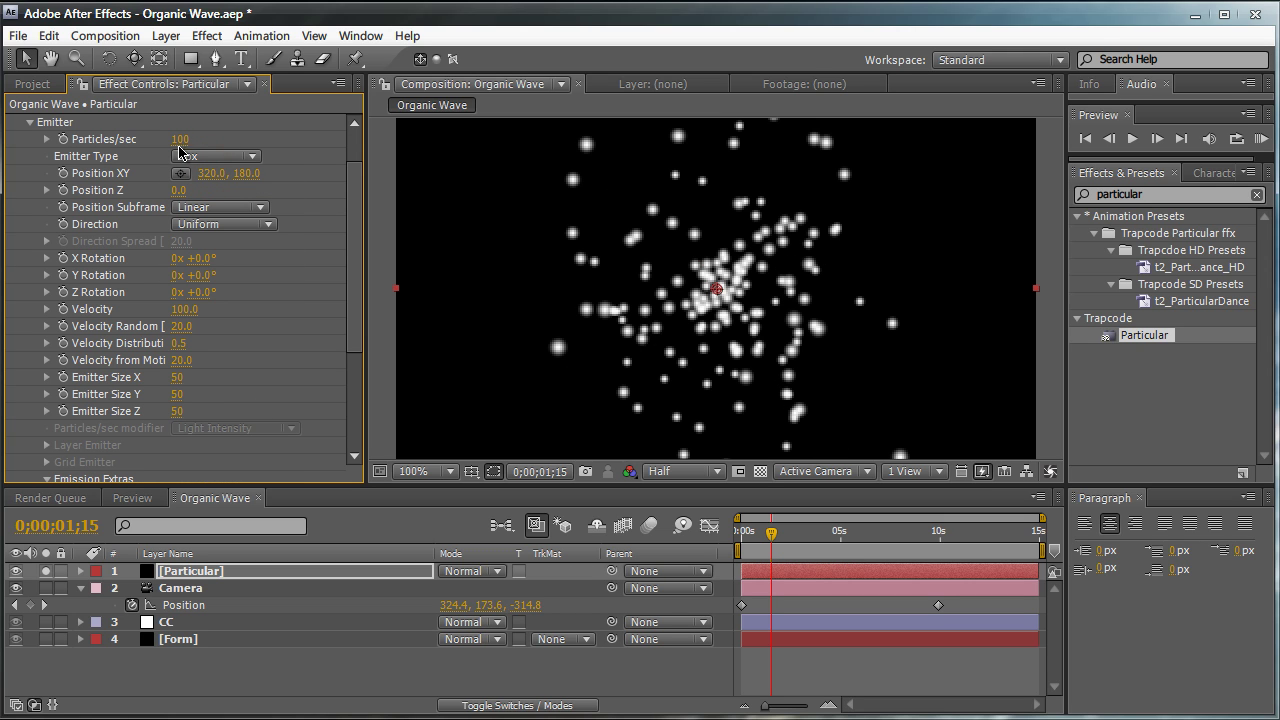
{"action": "left_click", "coordinate": [179, 139]}
{"action": "type", "text": "18"}
{"action": "key", "text": "Return"}
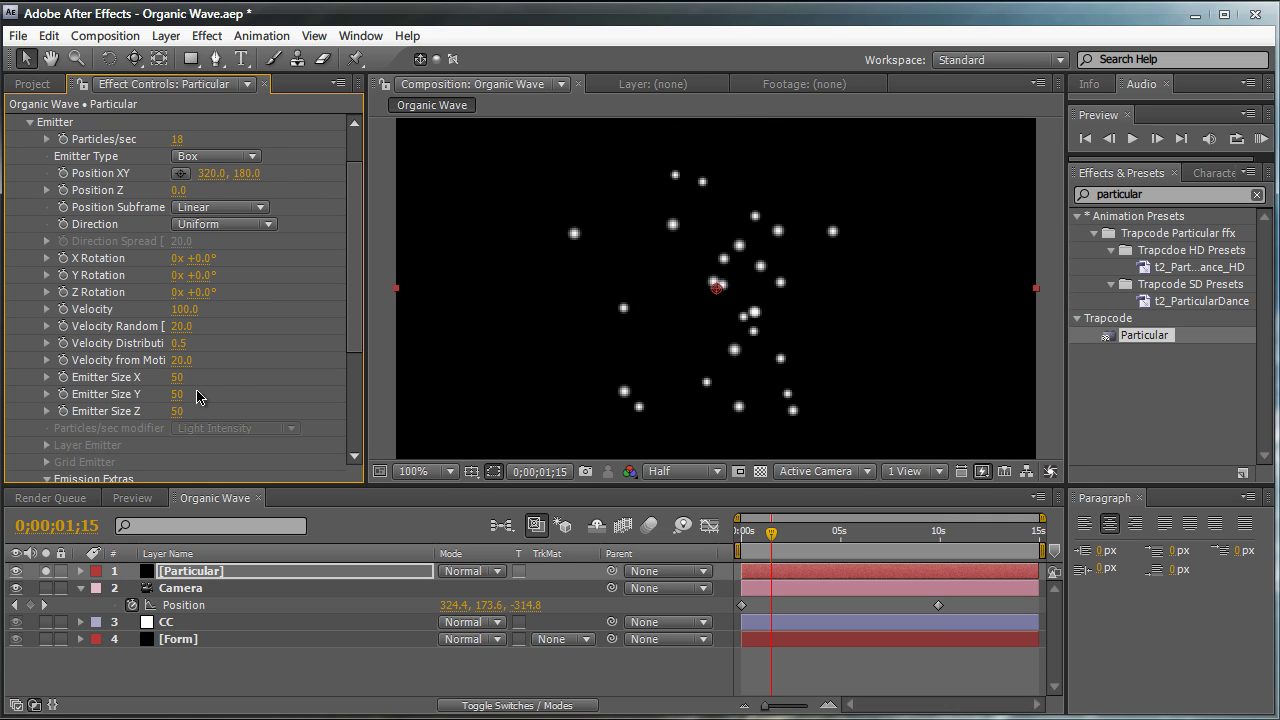
Set the emitter size to X 1389 and Z 3000
{"action": "left_click_drag", "start_coordinate": [177, 386], "coordinate": [437, 365]}
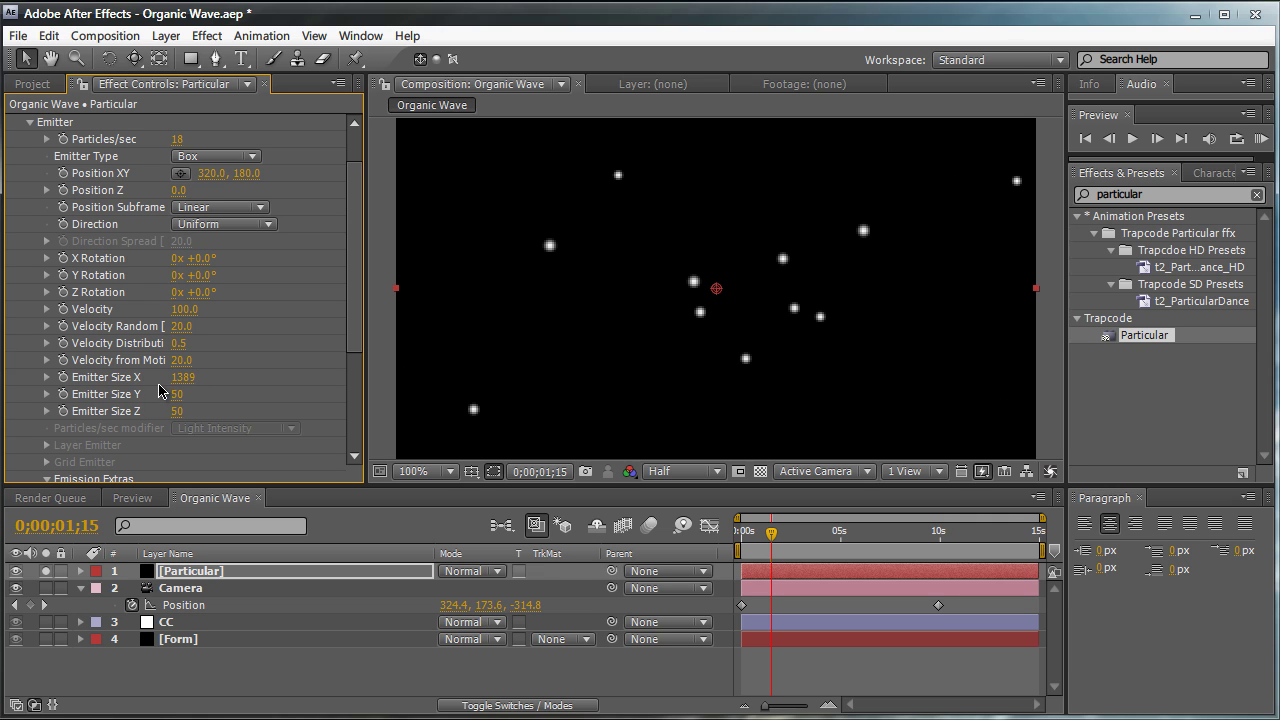
{"action": "left_click_drag", "start_coordinate": [178, 411], "coordinate": [931, 423]}
{"action": "left_click", "coordinate": [186, 413]}
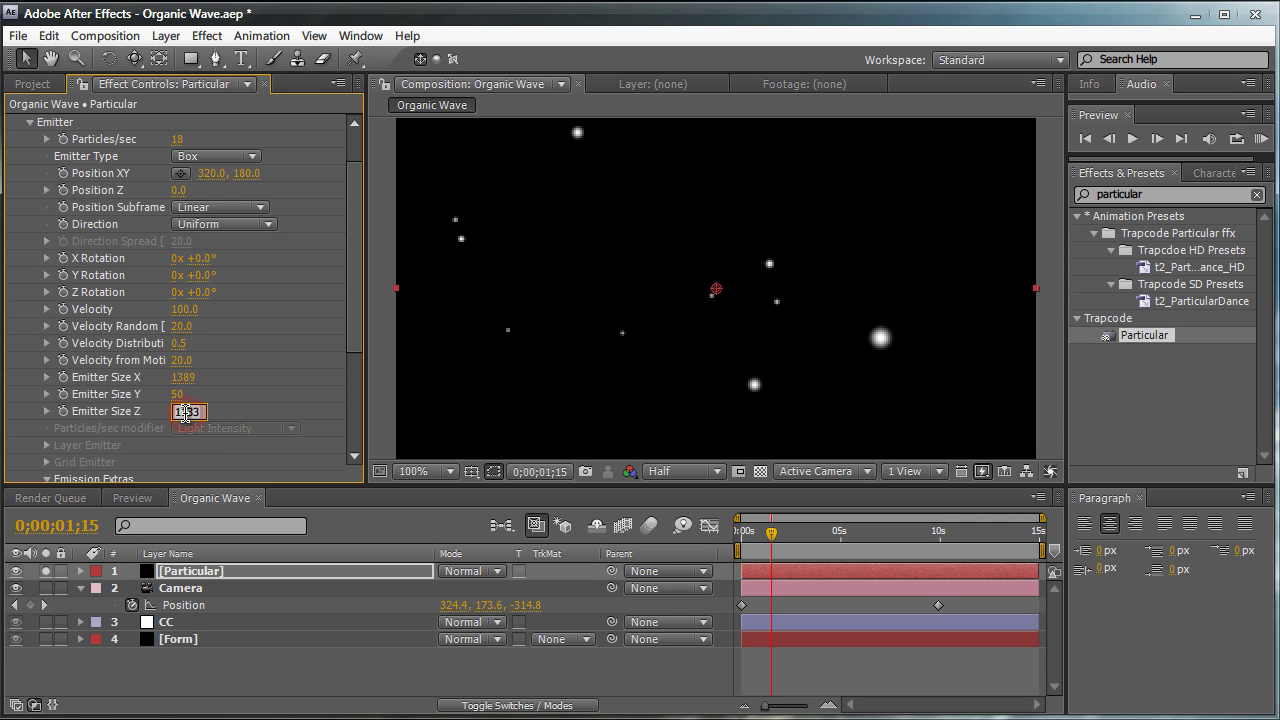
{"action": "type", "text": "3000"}
{"action": "key", "text": "Return"}
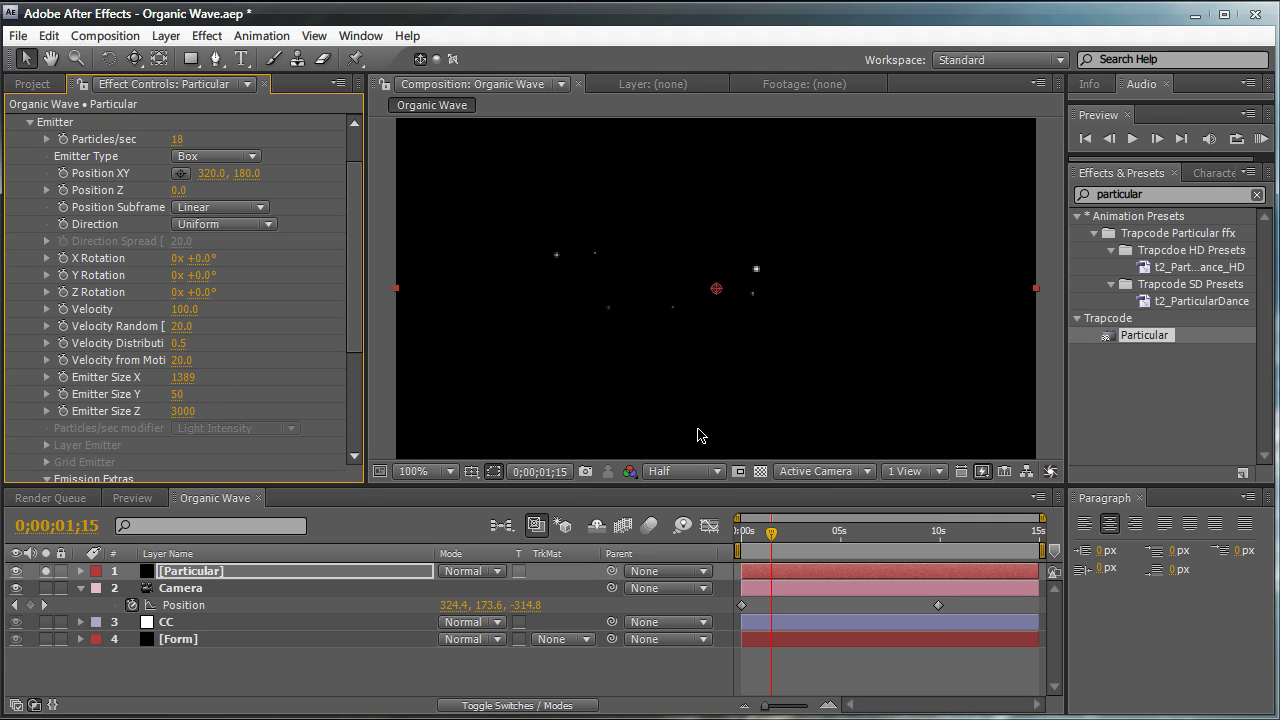
Raise the emitter to Position Y 13 near the top and set Pre Run to 100
{"action": "left_click_drag", "start_coordinate": [771, 537], "coordinate": [915, 535]}
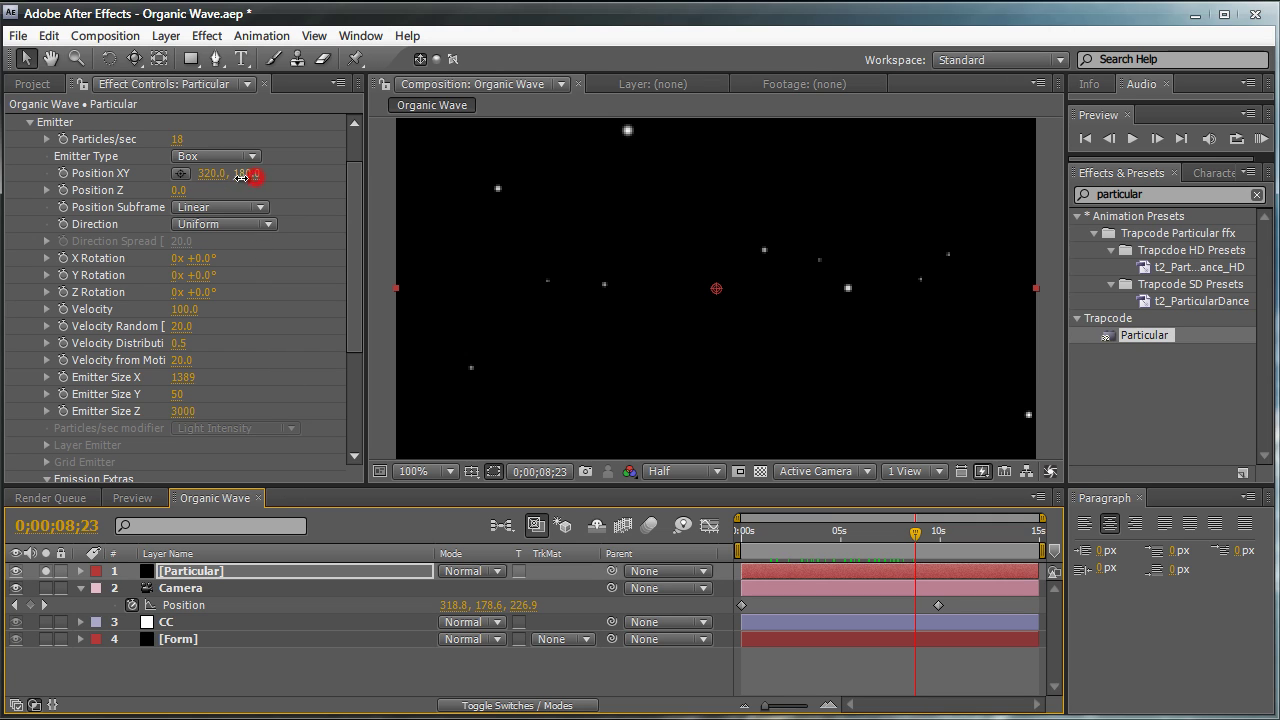
{"action": "left_click_drag", "start_coordinate": [238, 176], "coordinate": [87, 180]}
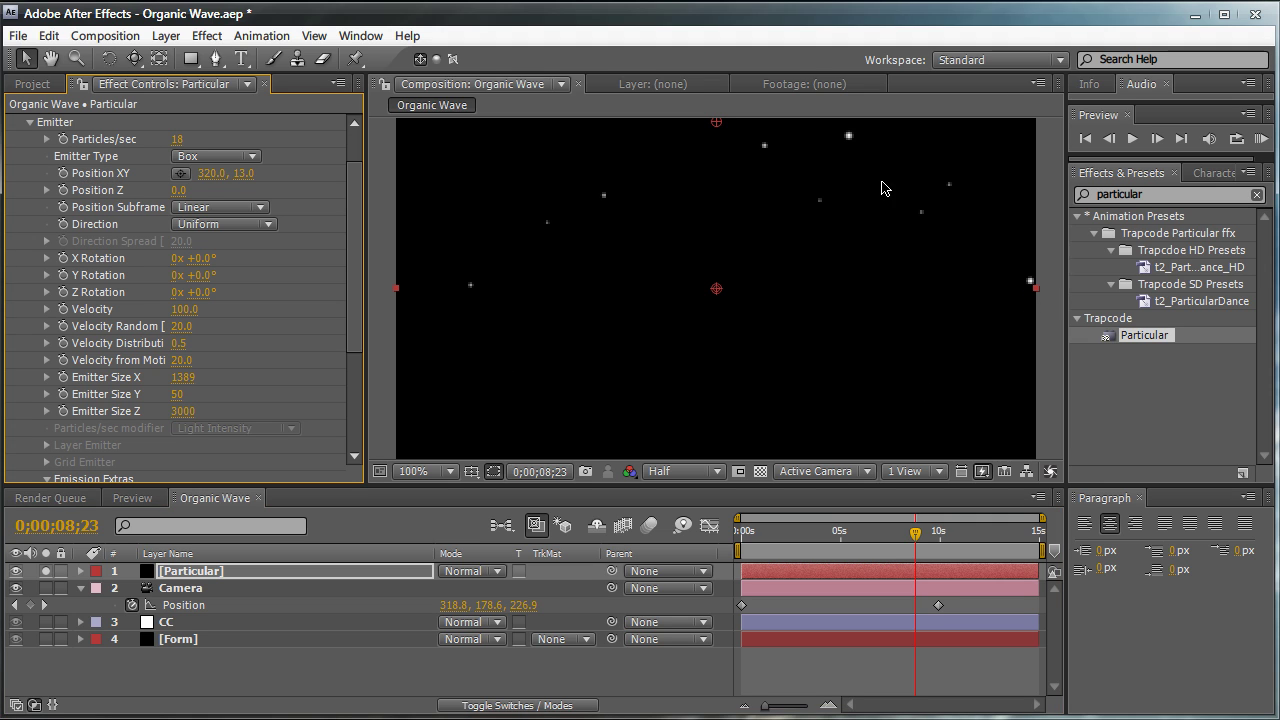
{"action": "left_click_drag", "start_coordinate": [352, 244], "coordinate": [352, 357]}
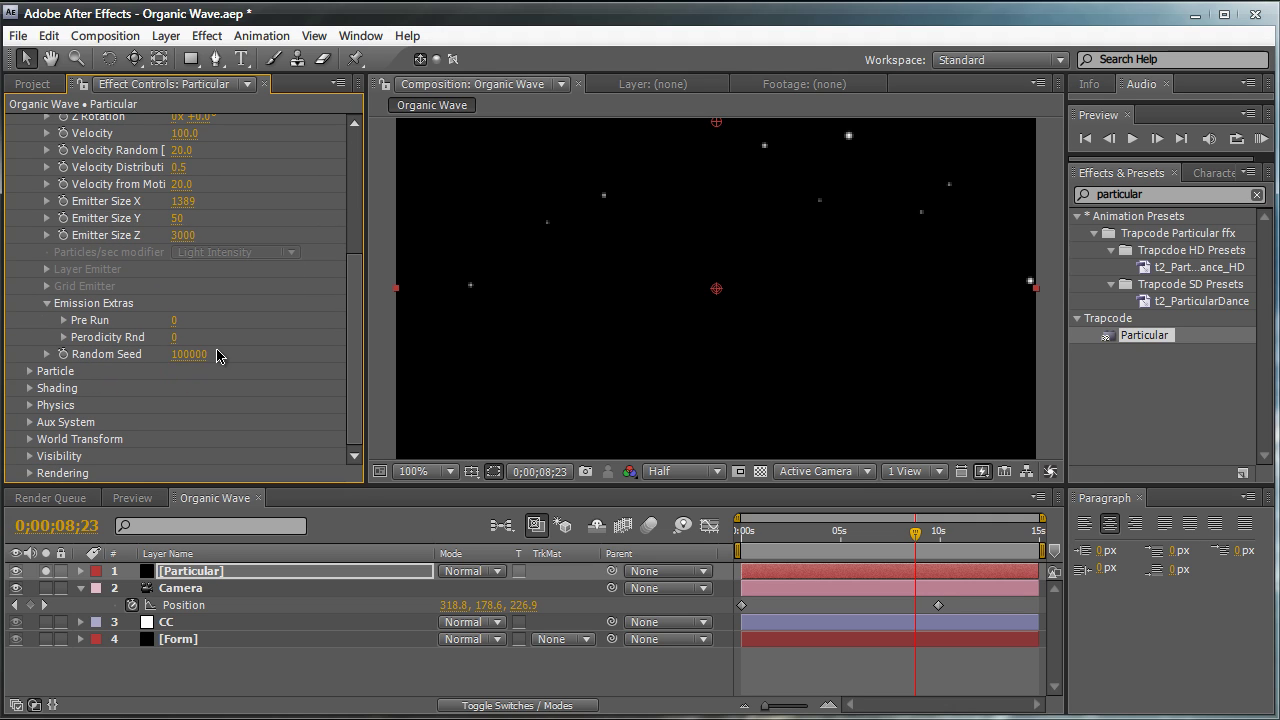
{"action": "left_click", "coordinate": [174, 320]}
{"action": "key", "text": "Return"}
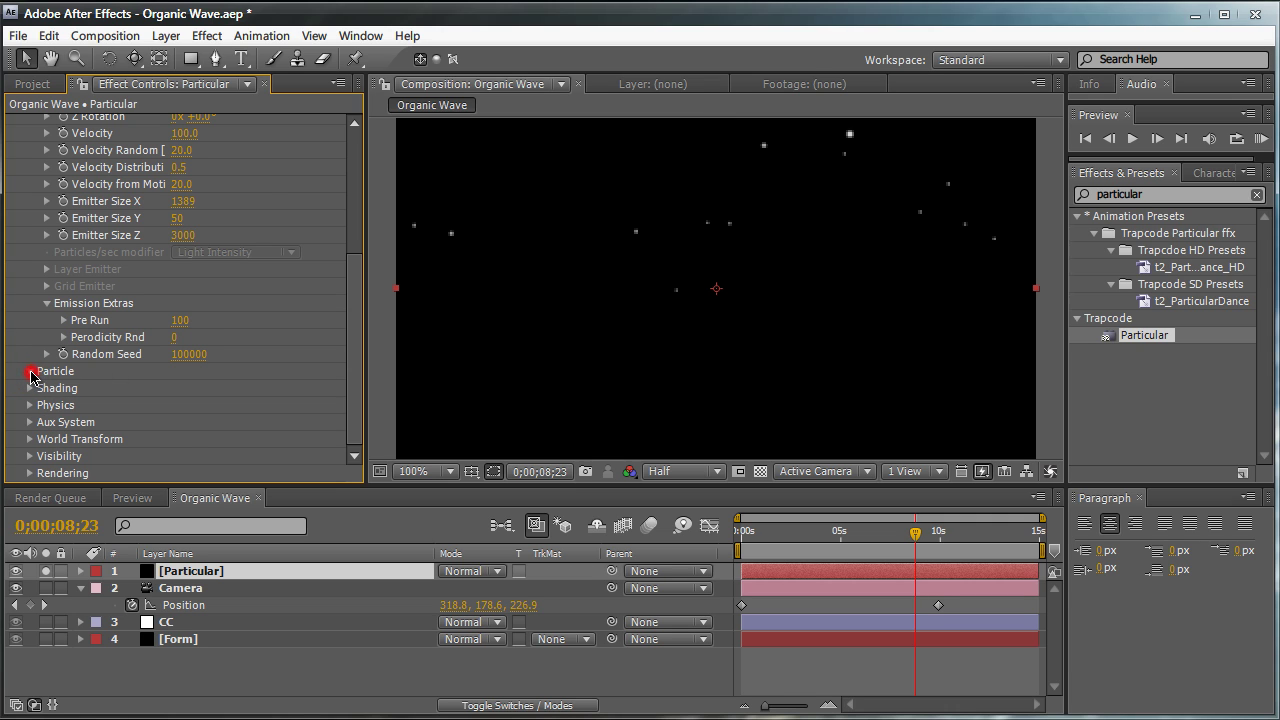
Set the particle Life to 6 seconds and Sphere Feather to 30
{"action": "left_click", "coordinate": [31, 373]}
{"action": "left_click", "coordinate": [178, 141]}
{"action": "type", "text": "6"}
{"action": "key", "text": "Return"}
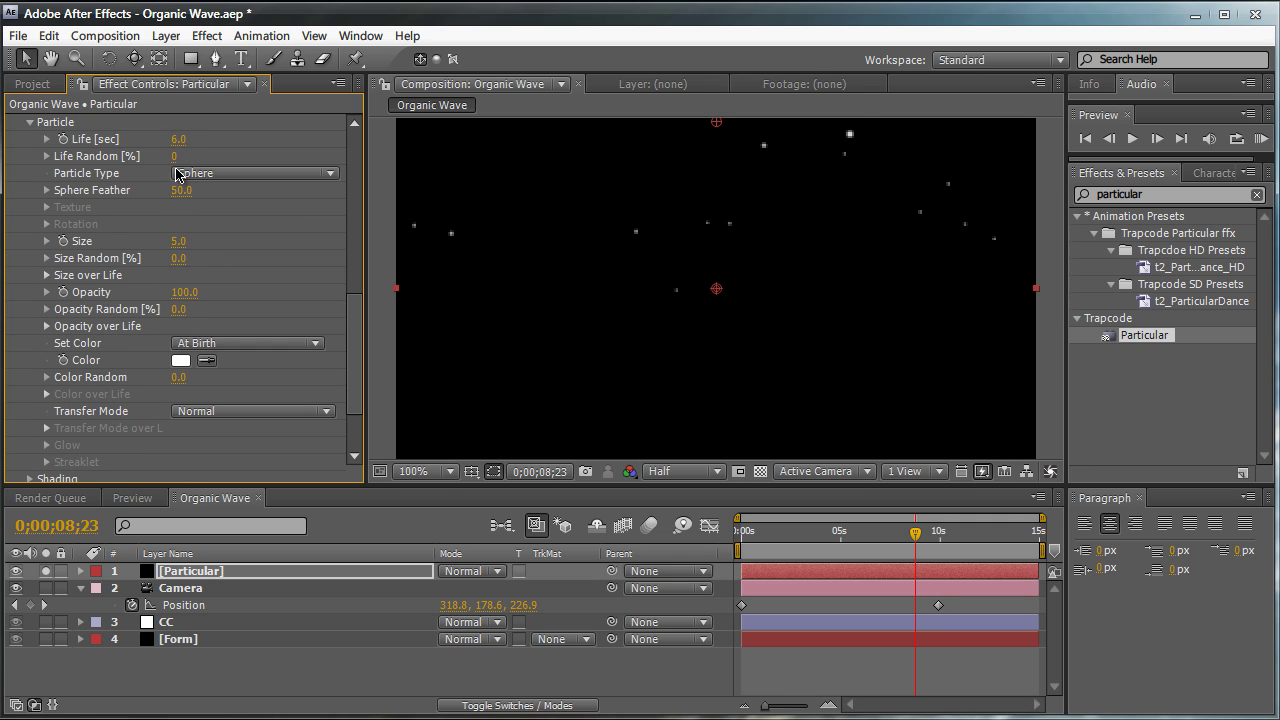
{"action": "left_click", "coordinate": [181, 190]}
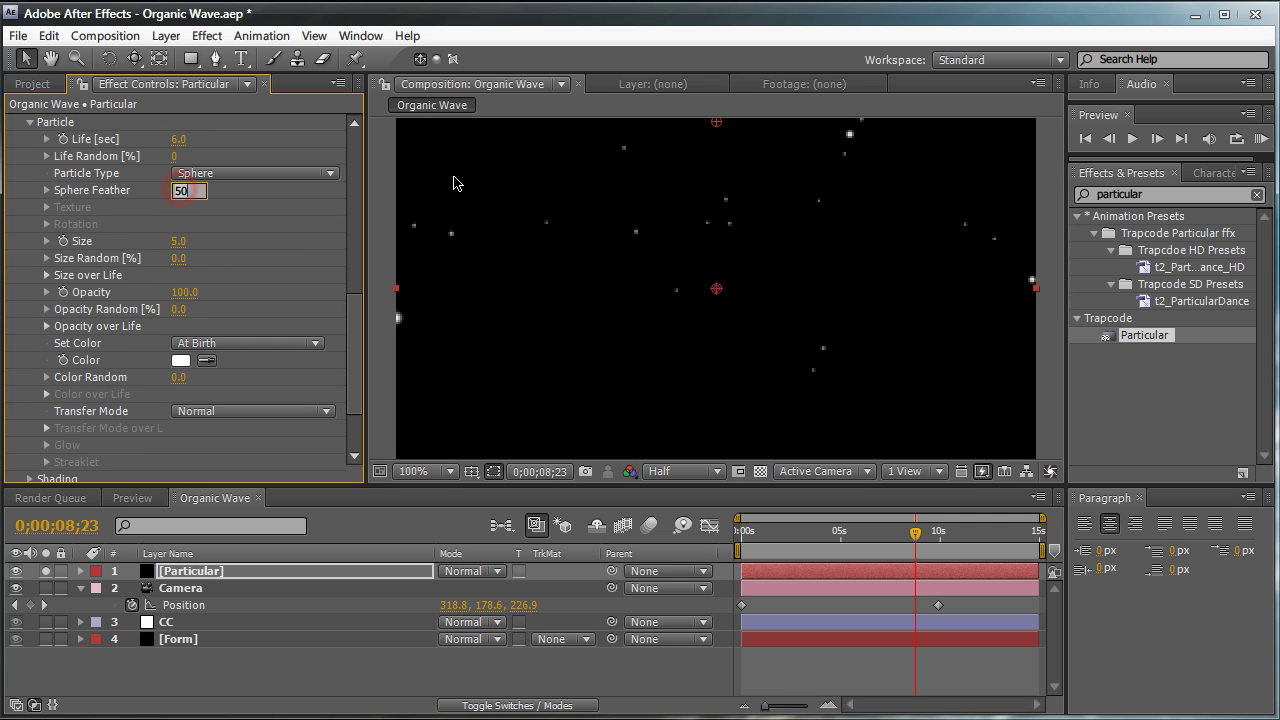
{"action": "type", "text": "30"}
{"action": "key", "text": "Return"}
Colour the particles orange (E06028) and make them fade in and out over life
{"action": "left_click", "coordinate": [183, 362]}
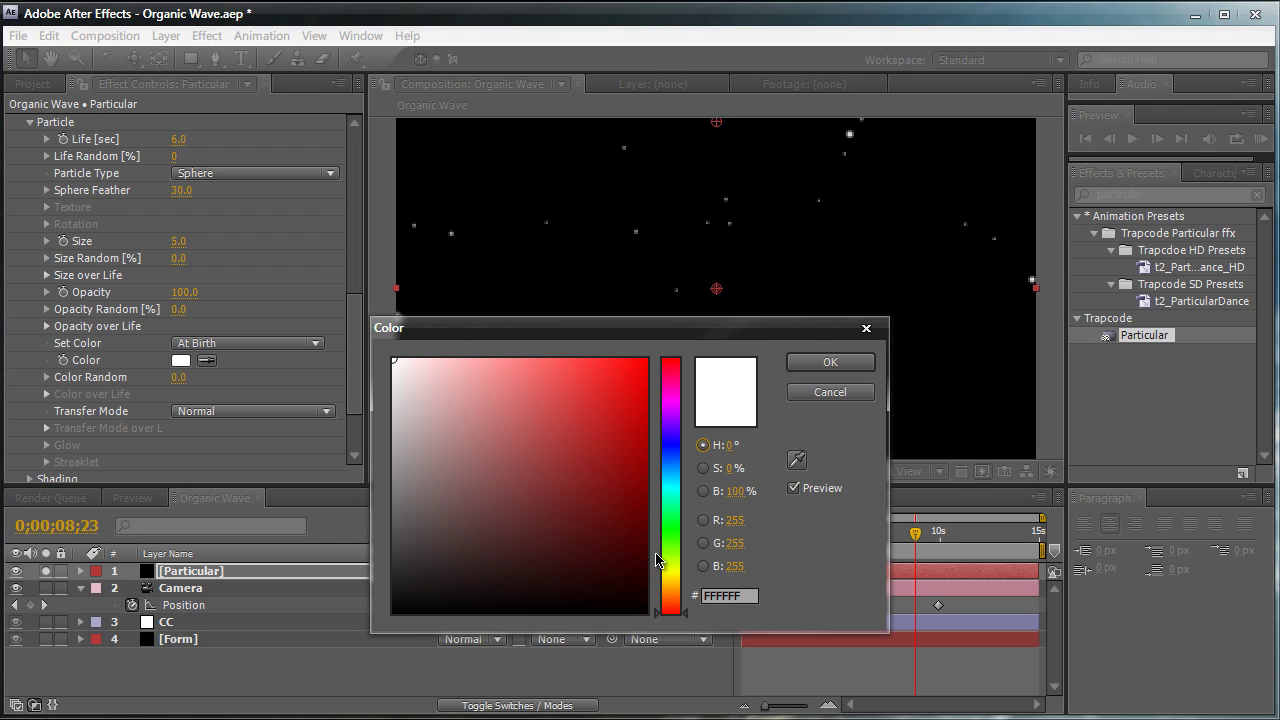
{"action": "left_click", "coordinate": [669, 606]}
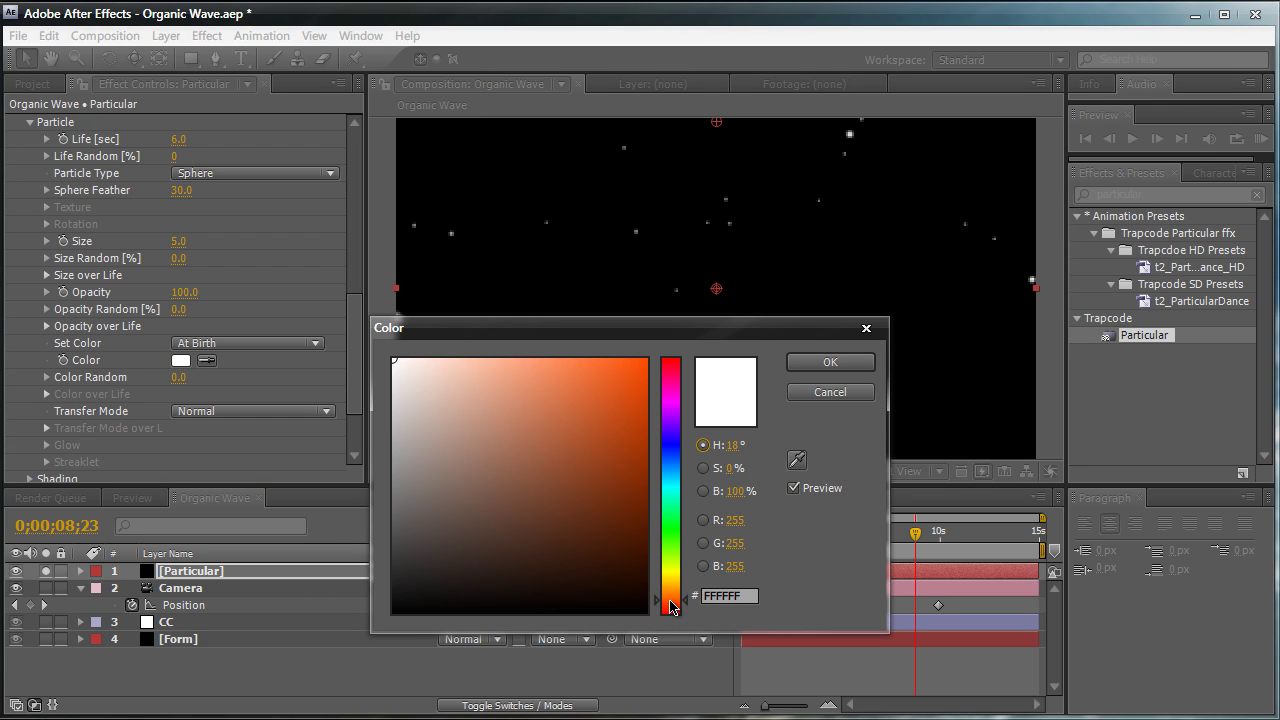
{"action": "mouse_move", "coordinate": [609, 398]}
{"action": "left_mouse_down"}
{"action": "mouse_move", "coordinate": [622, 366]}
{"action": "mouse_move", "coordinate": [593, 356]}
{"action": "mouse_move", "coordinate": [601, 389]}
{"action": "left_mouse_up"}
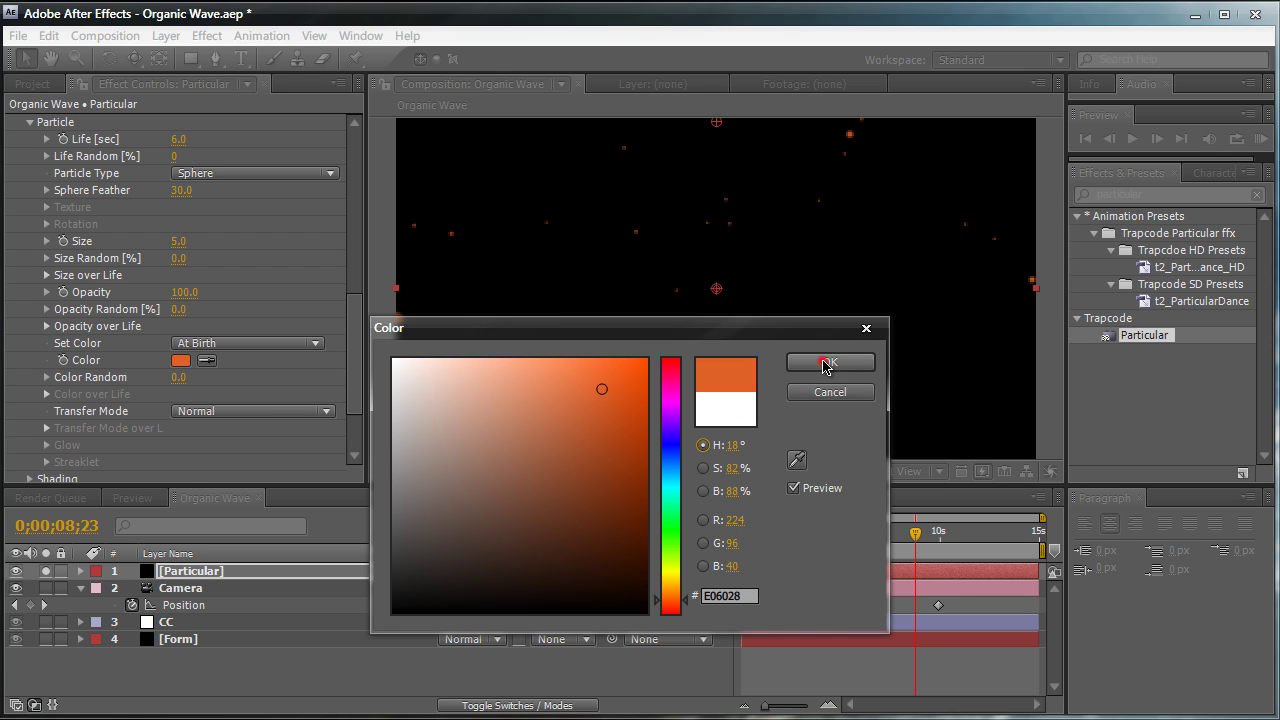
{"action": "left_click", "coordinate": [830, 362]}
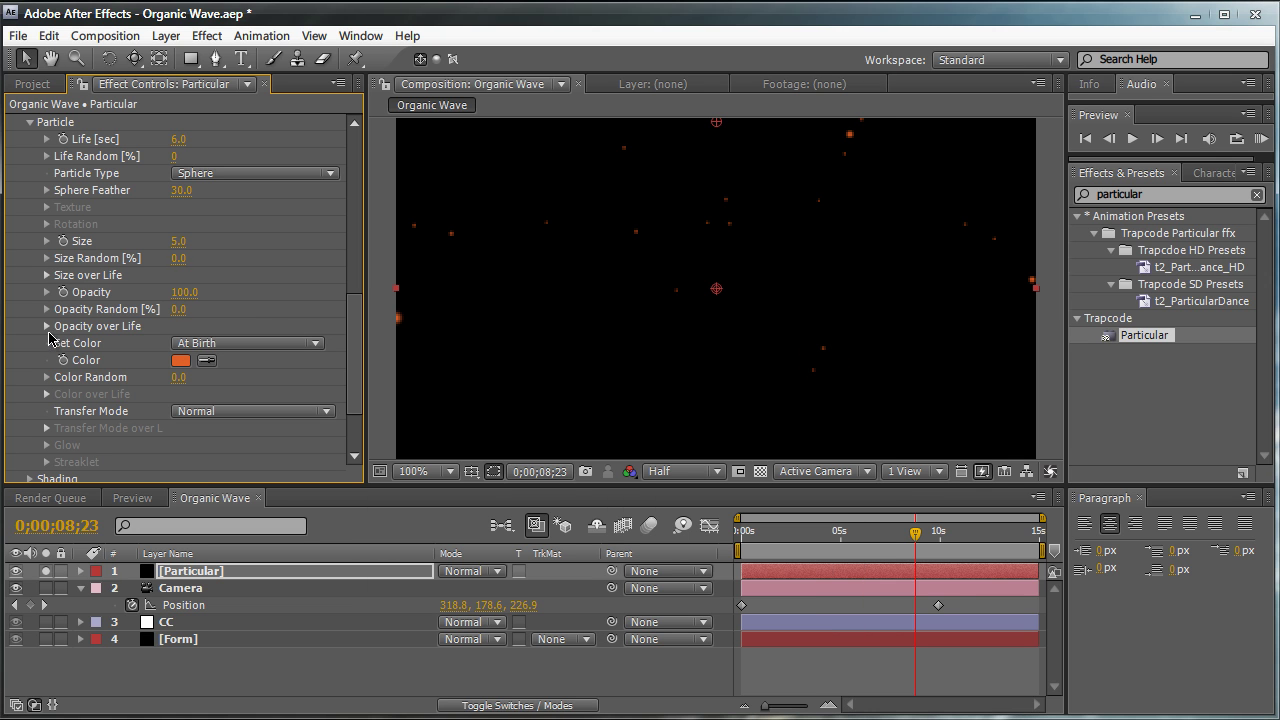
{"action": "left_click", "coordinate": [47, 327]}
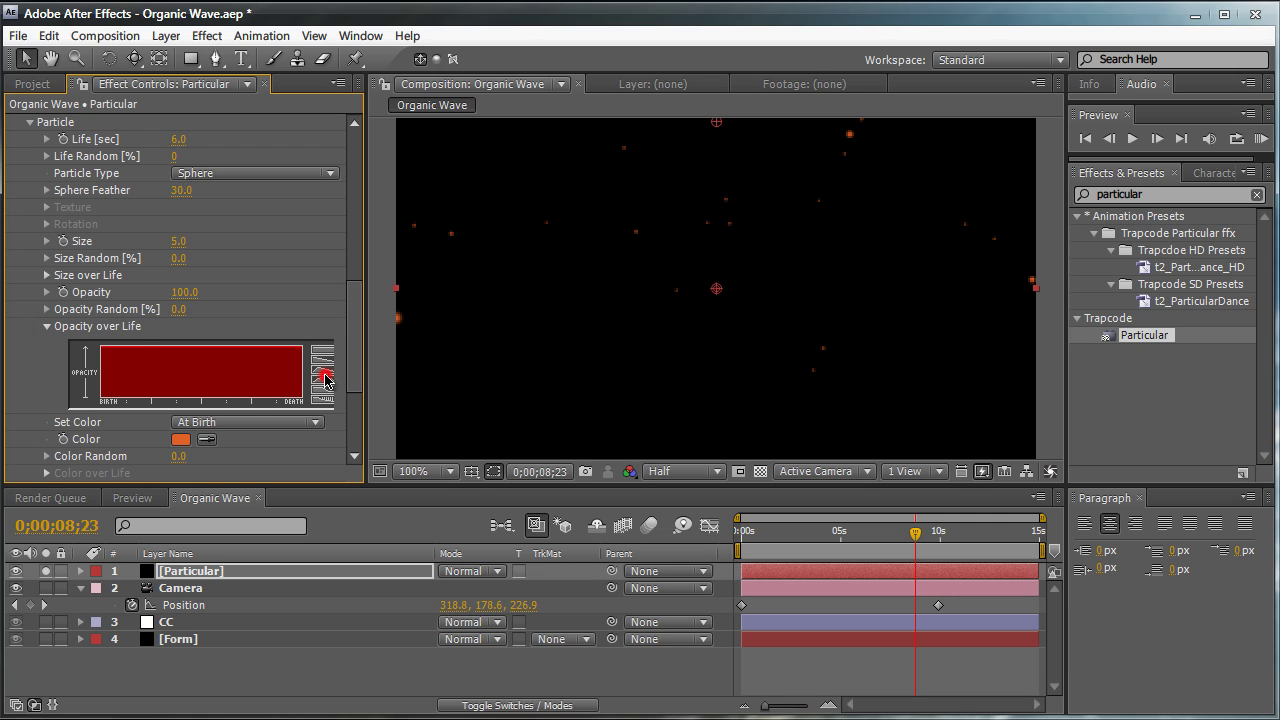
{"action": "left_click", "coordinate": [322, 375]}
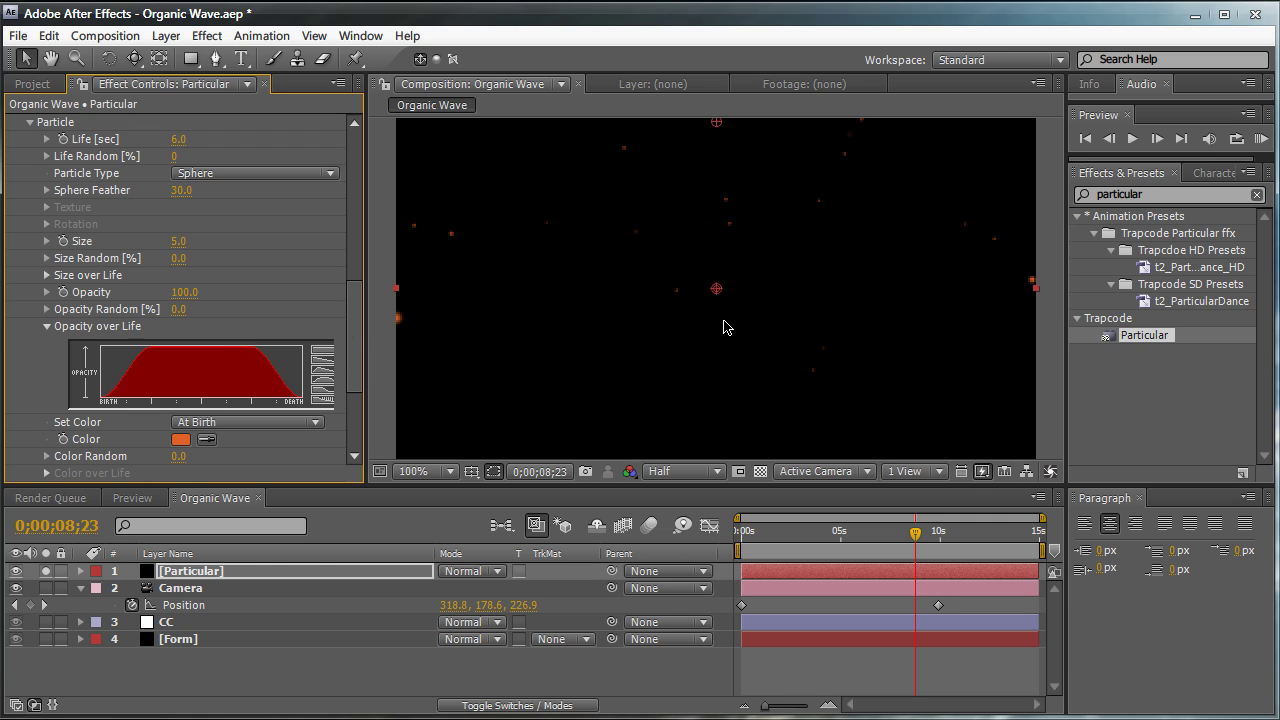
Add Glow to Particular, unsolo it, and move it between CC and Form
{"action": "left_click", "coordinate": [1234, 192]}
{"action": "double_click", "coordinate": [1232, 192]}
{"action": "type", "text": "glow"}
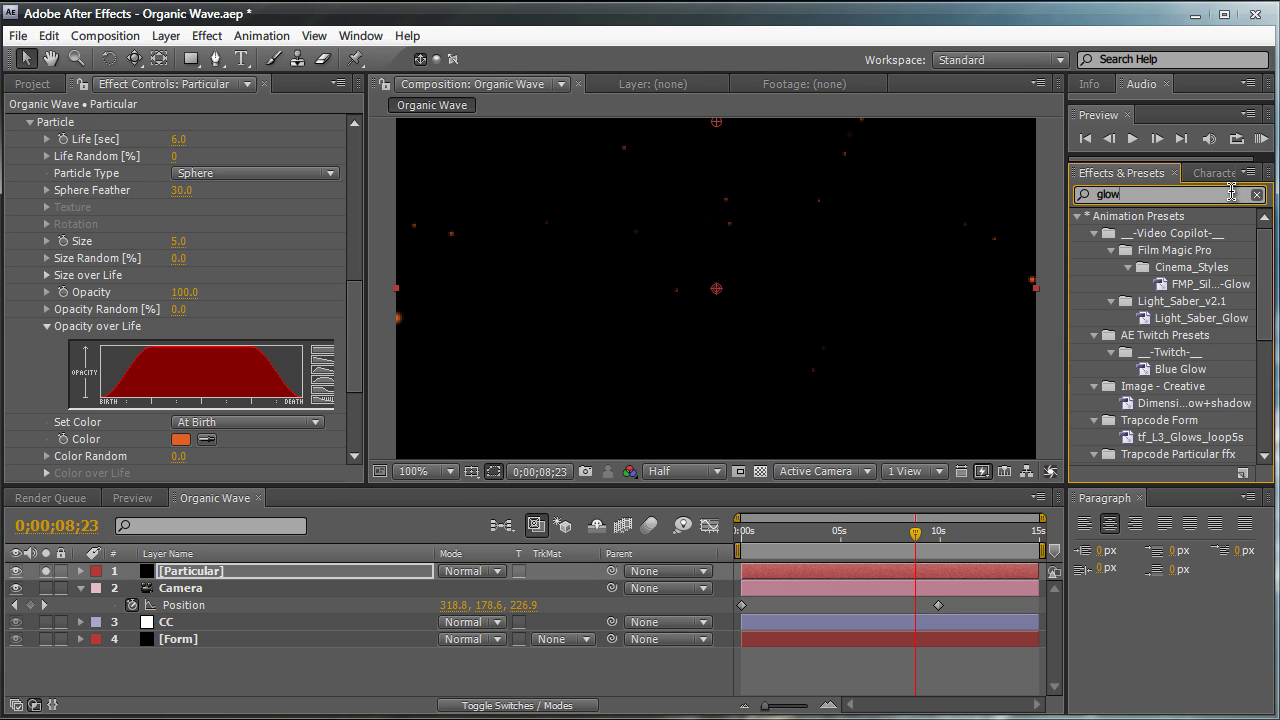
{"action": "scroll", "coordinate": [1217, 323], "scroll_direction": "down", "scroll_amount": 2}
{"action": "scroll", "coordinate": [1217, 323], "scroll_direction": "down", "scroll_amount": 3}
{"action": "left_click_drag", "start_coordinate": [1136, 456], "coordinate": [734, 371]}
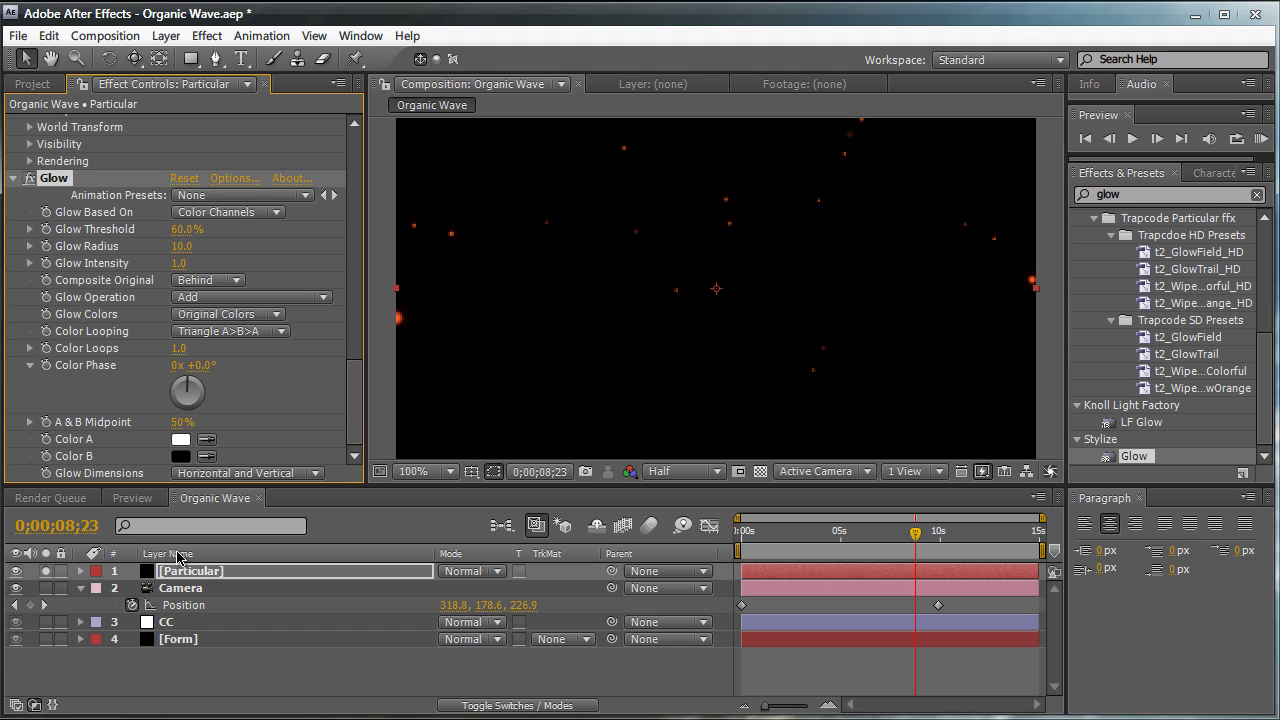
{"action": "left_click", "coordinate": [50, 571]}
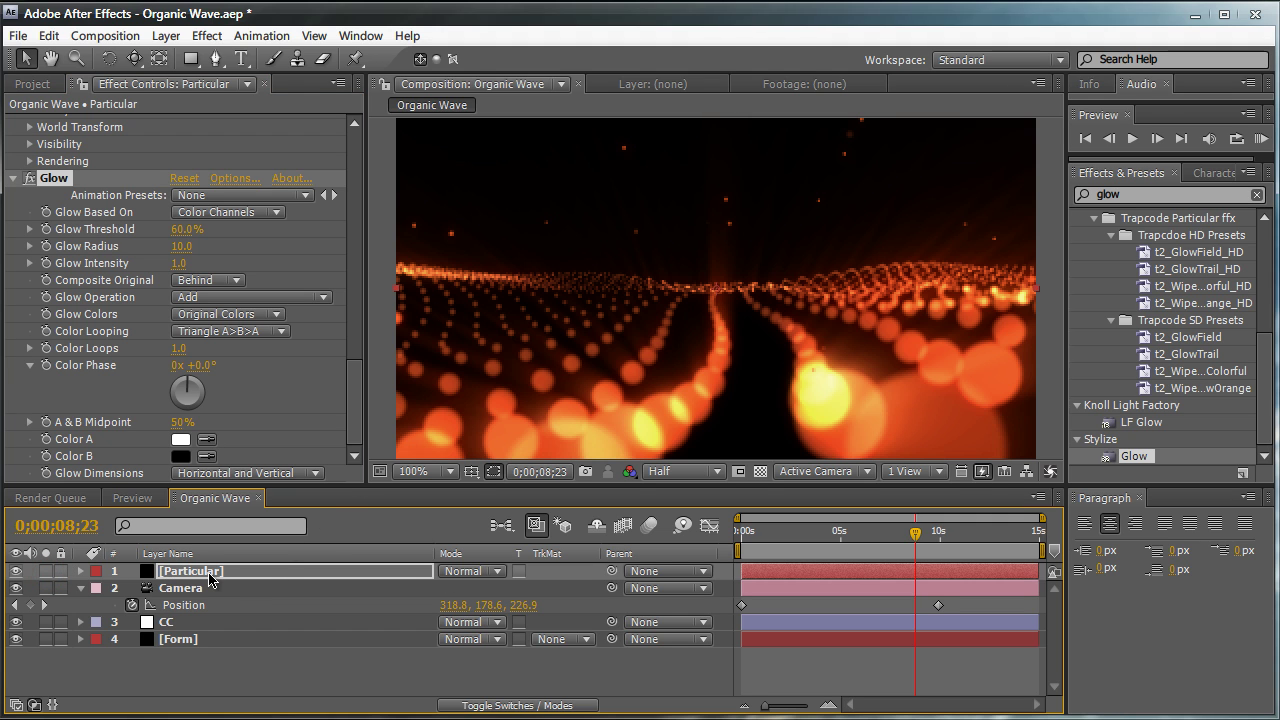
{"action": "left_click_drag", "start_coordinate": [209, 580], "coordinate": [210, 632]}
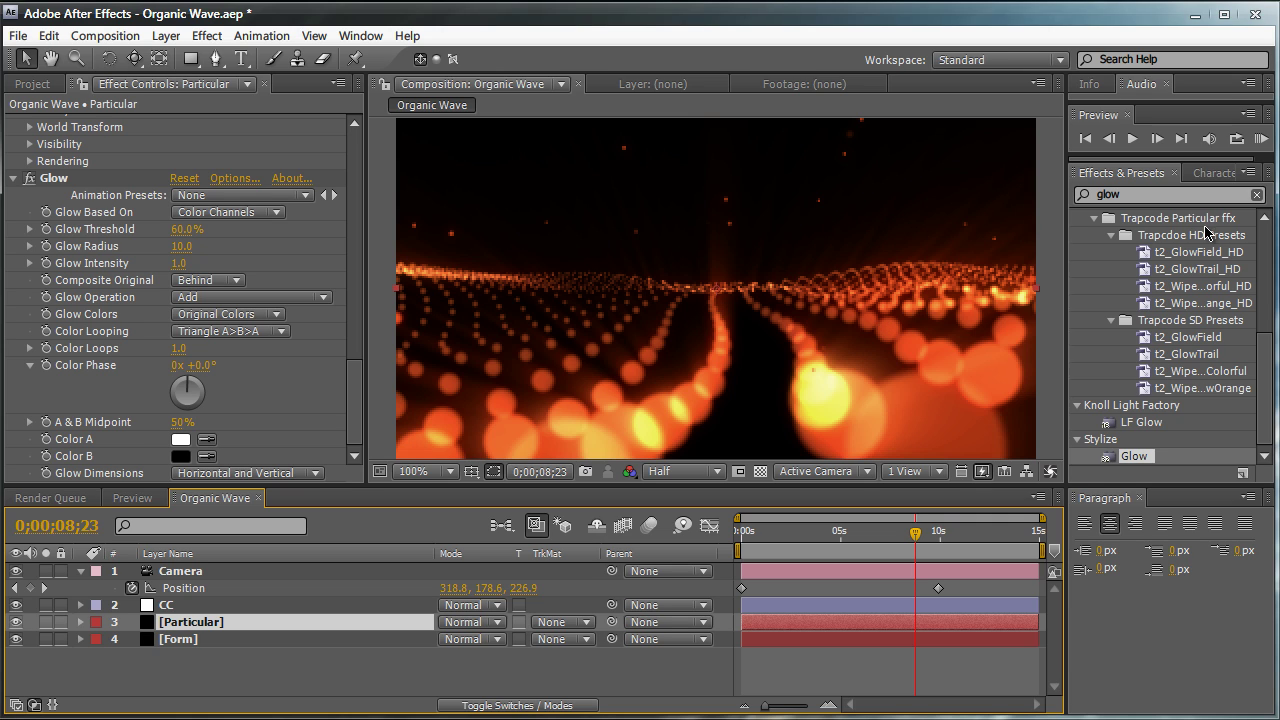
Preview the animation, then widen Particular's Emitter Size X from 1389 to 2354
{"action": "left_click", "coordinate": [1257, 138]}
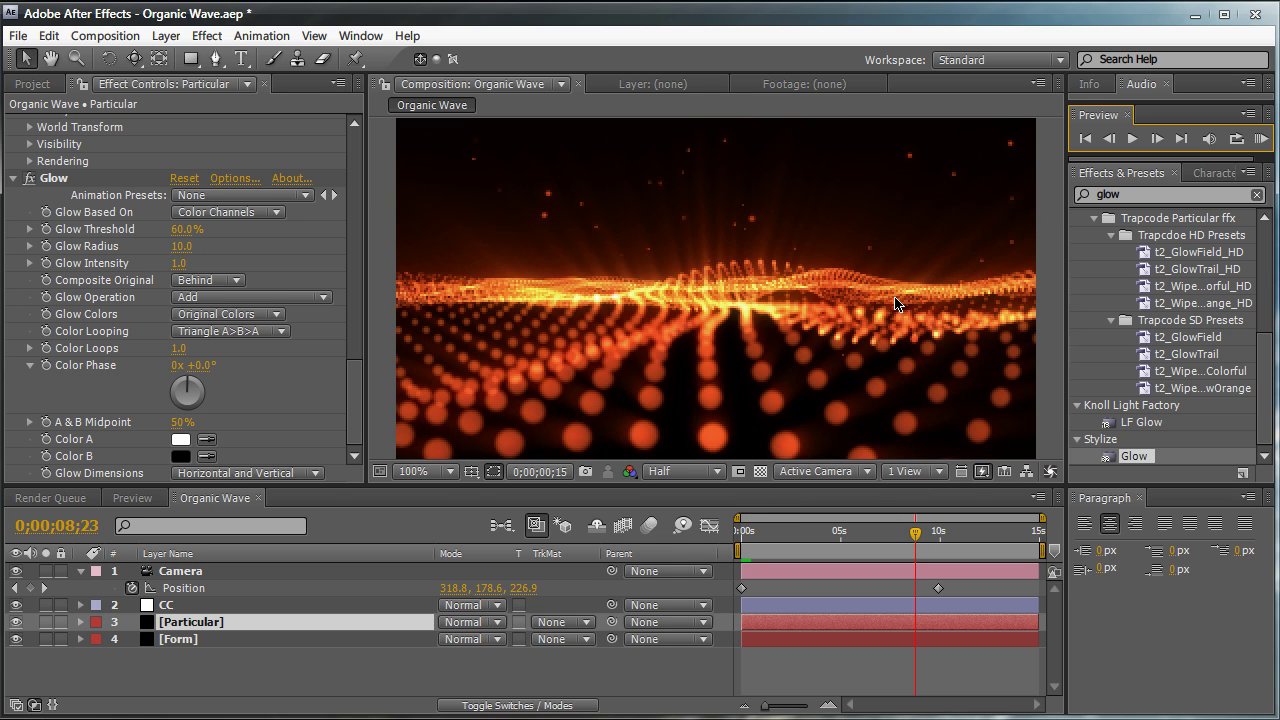
{"action": "left_click", "coordinate": [912, 533]}
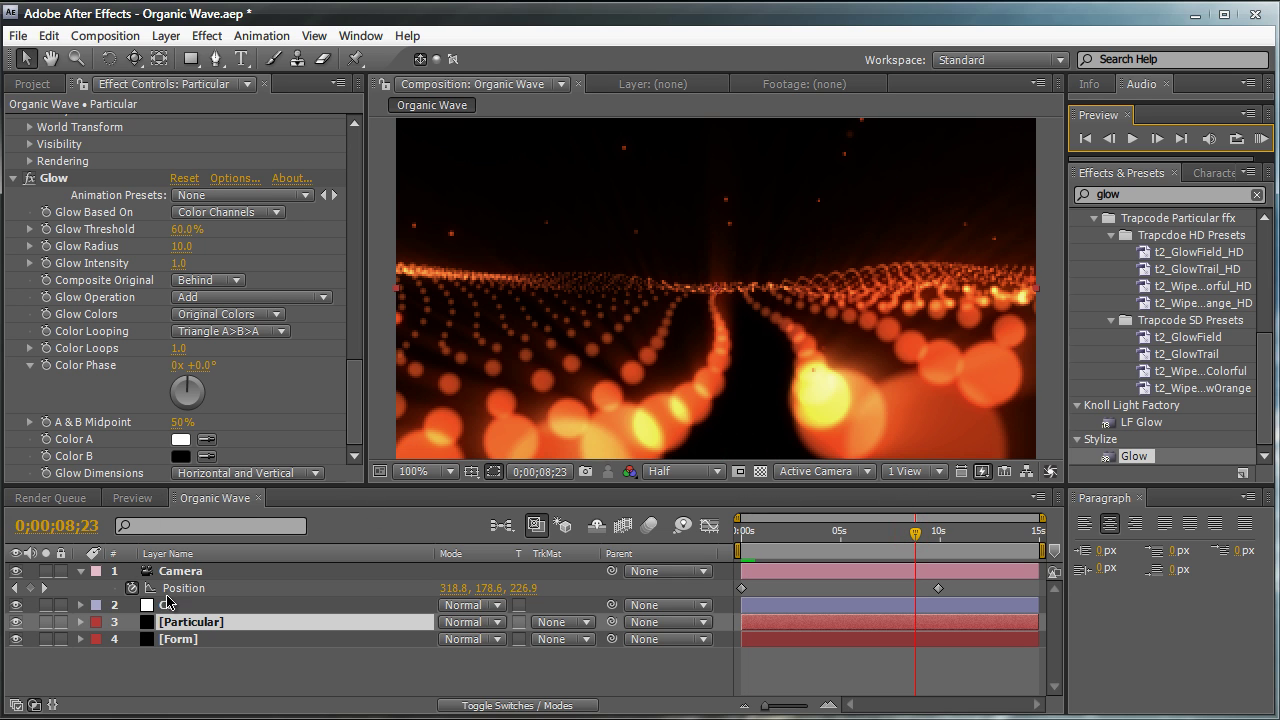
{"action": "left_click_drag", "start_coordinate": [356, 372], "coordinate": [360, 132]}
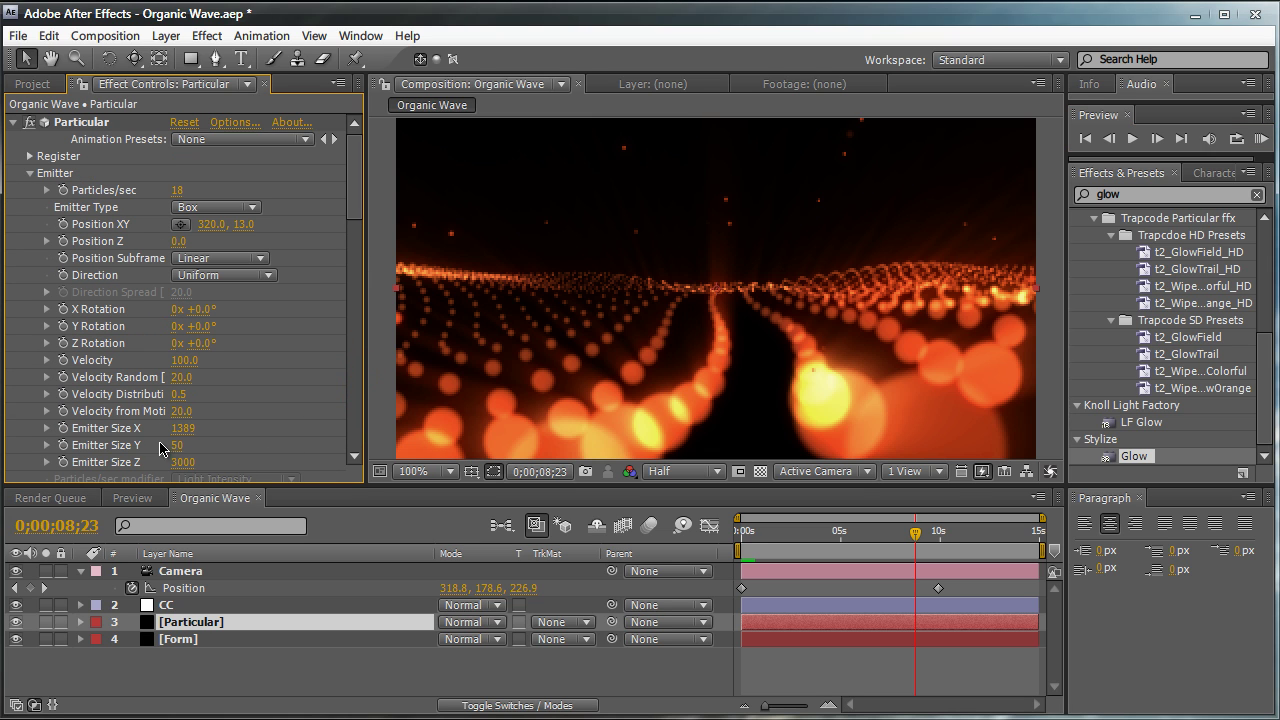
{"action": "left_click_drag", "start_coordinate": [186, 429], "coordinate": [671, 438]}
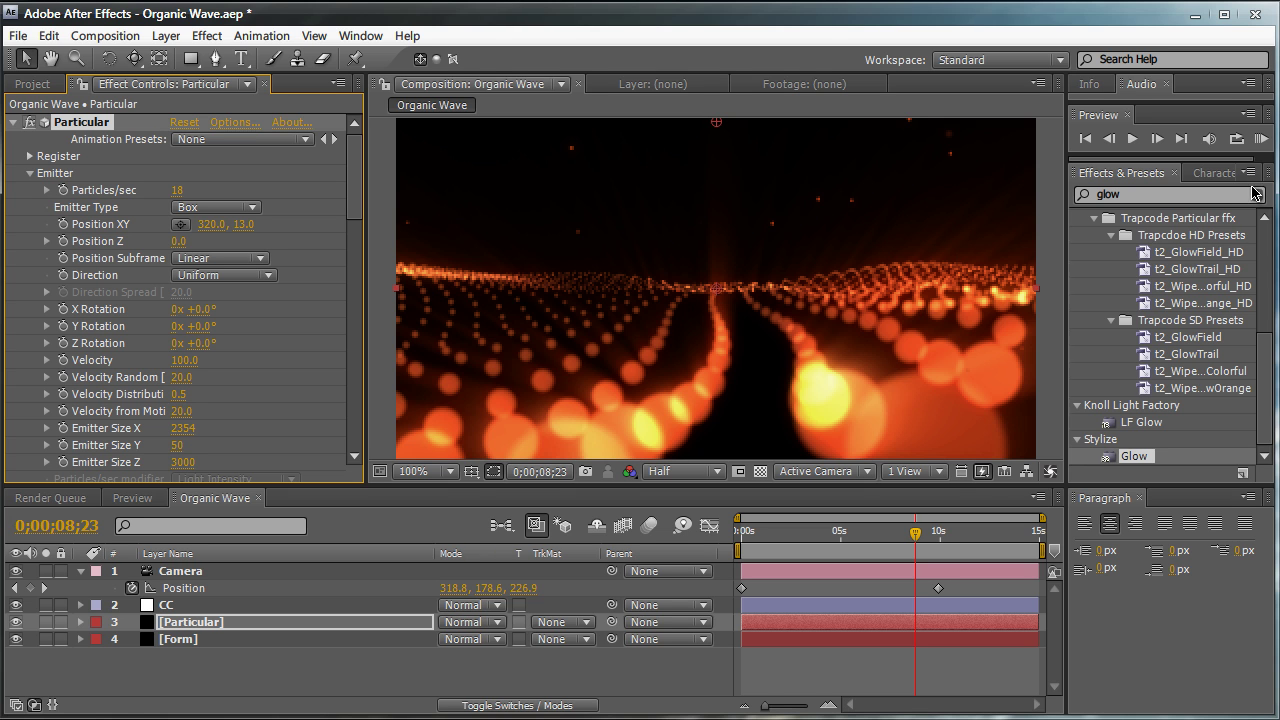
Clear the effects search and RAM Preview the orange wave with floating embers
{"action": "left_click", "coordinate": [1256, 194]}
{"action": "left_click", "coordinate": [1258, 142]}
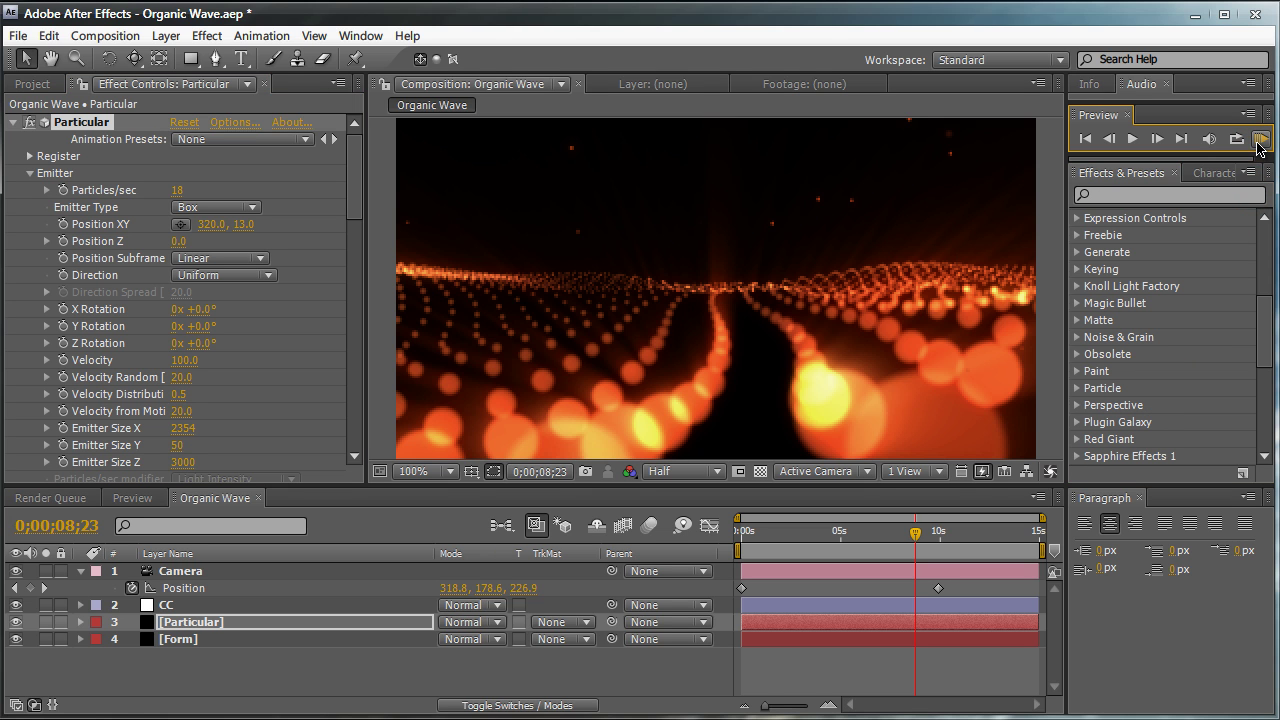